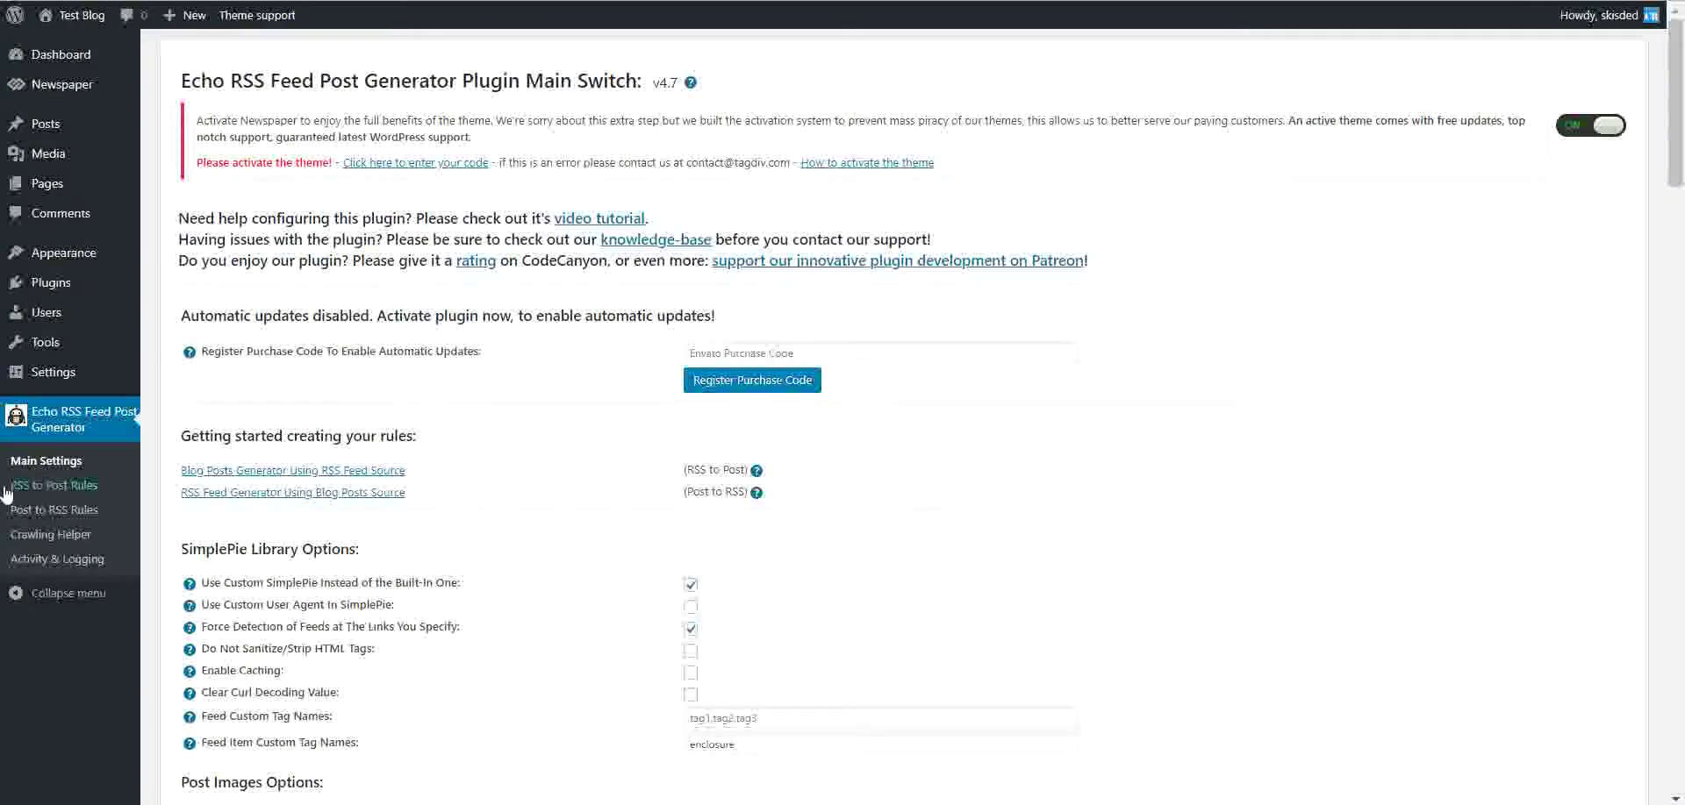
- Go to the Echo RSS Feed Post Generator's RSS to Post Rules page
left_click(42, 488)
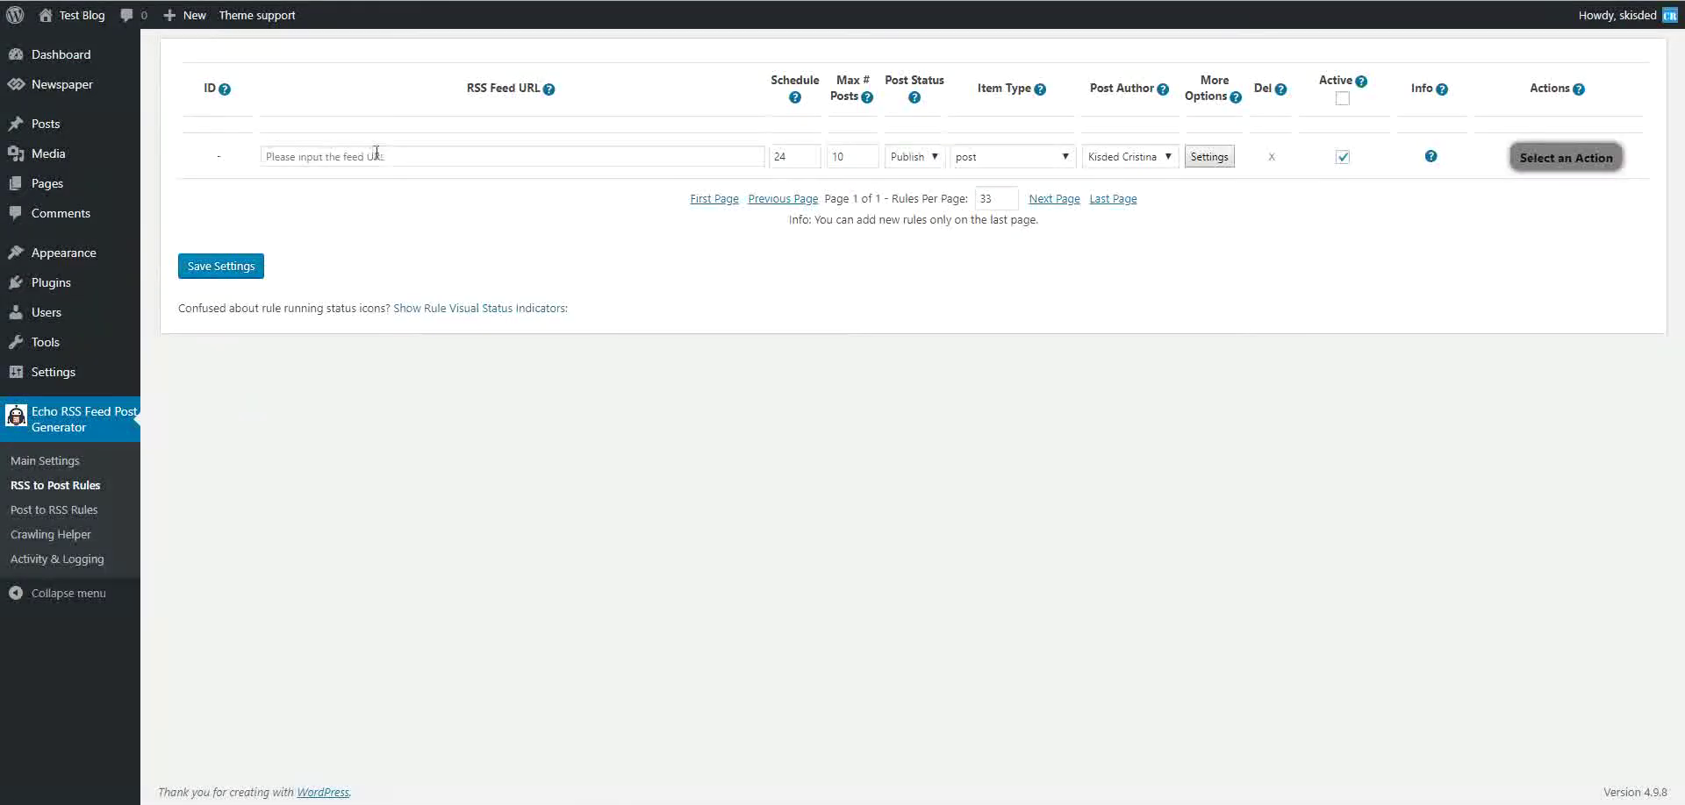
left_click(377, 156)
type("http://newsfeed.zeit.de/index")
left_click(443, 365)
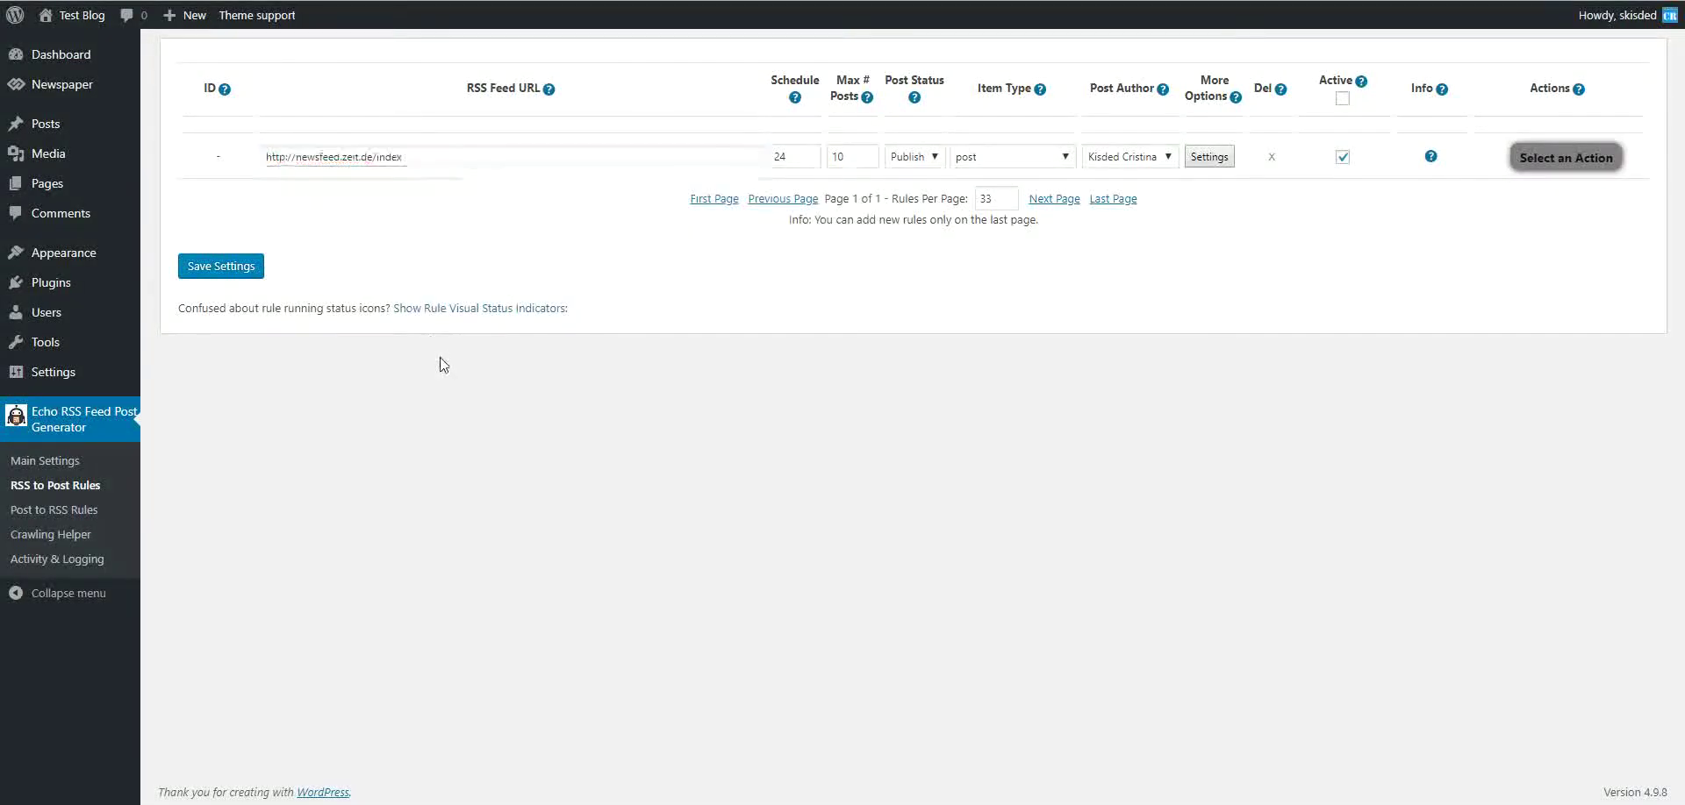
- In the rule's advanced settings, translate content to English from German source articles
left_click(1212, 159)
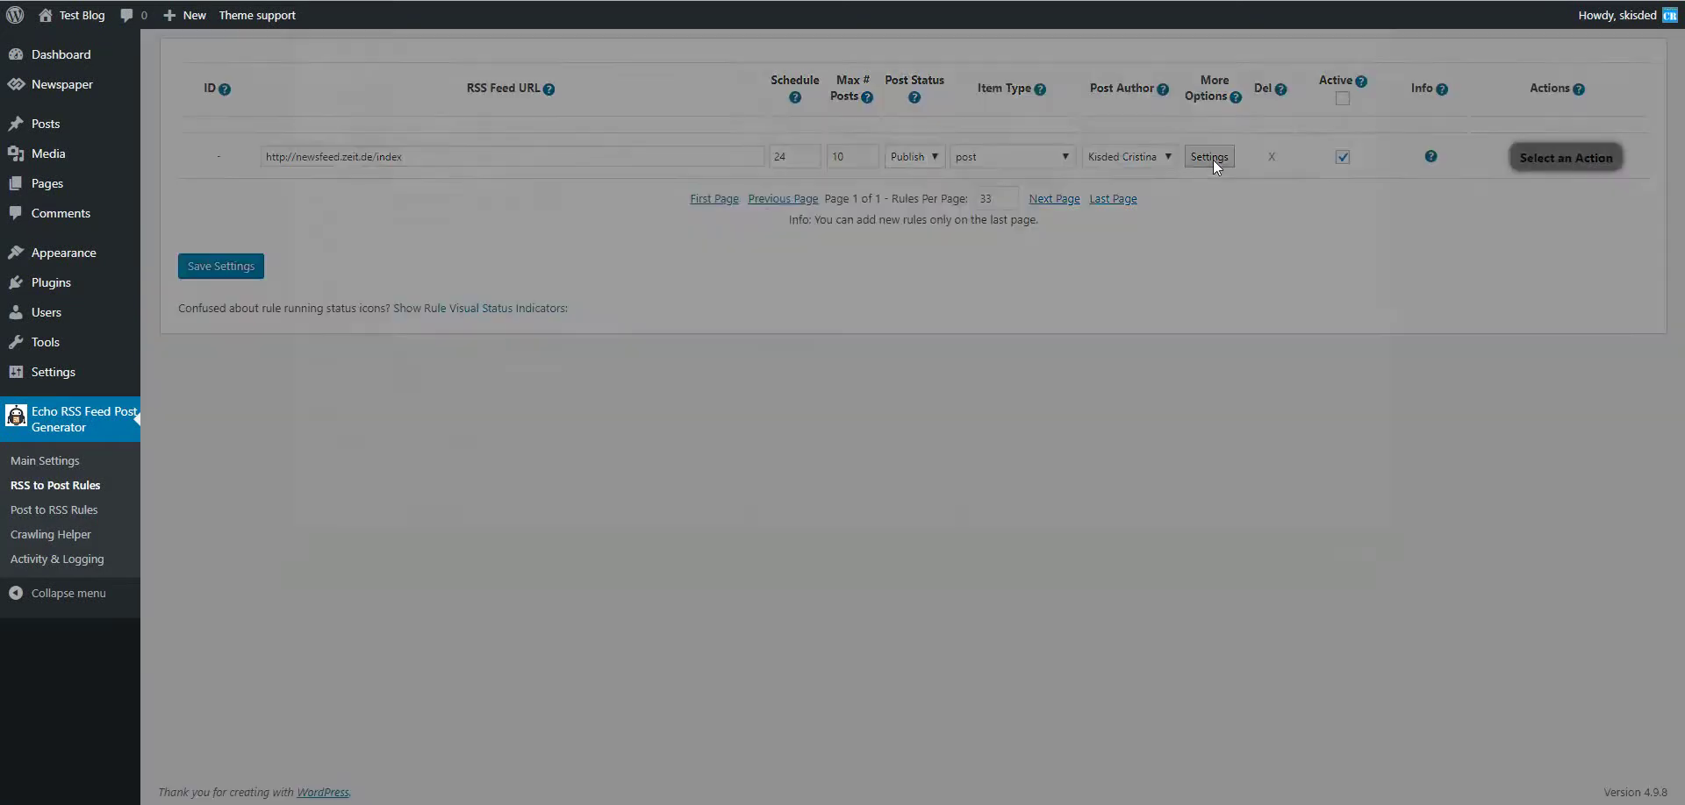
scroll(667, 421, "down", 10)
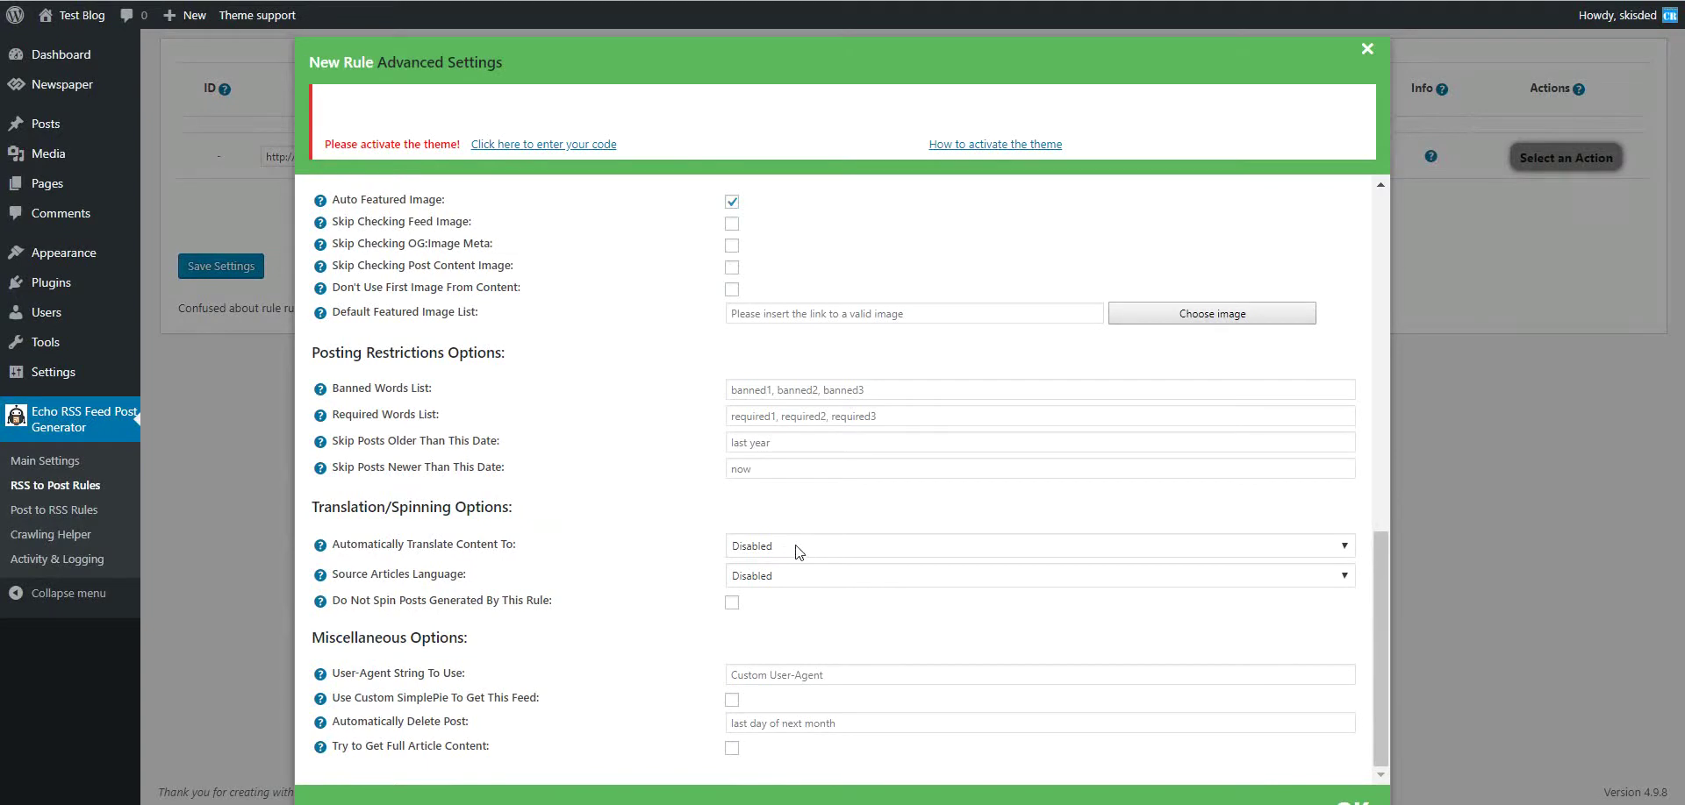
left_click(778, 547)
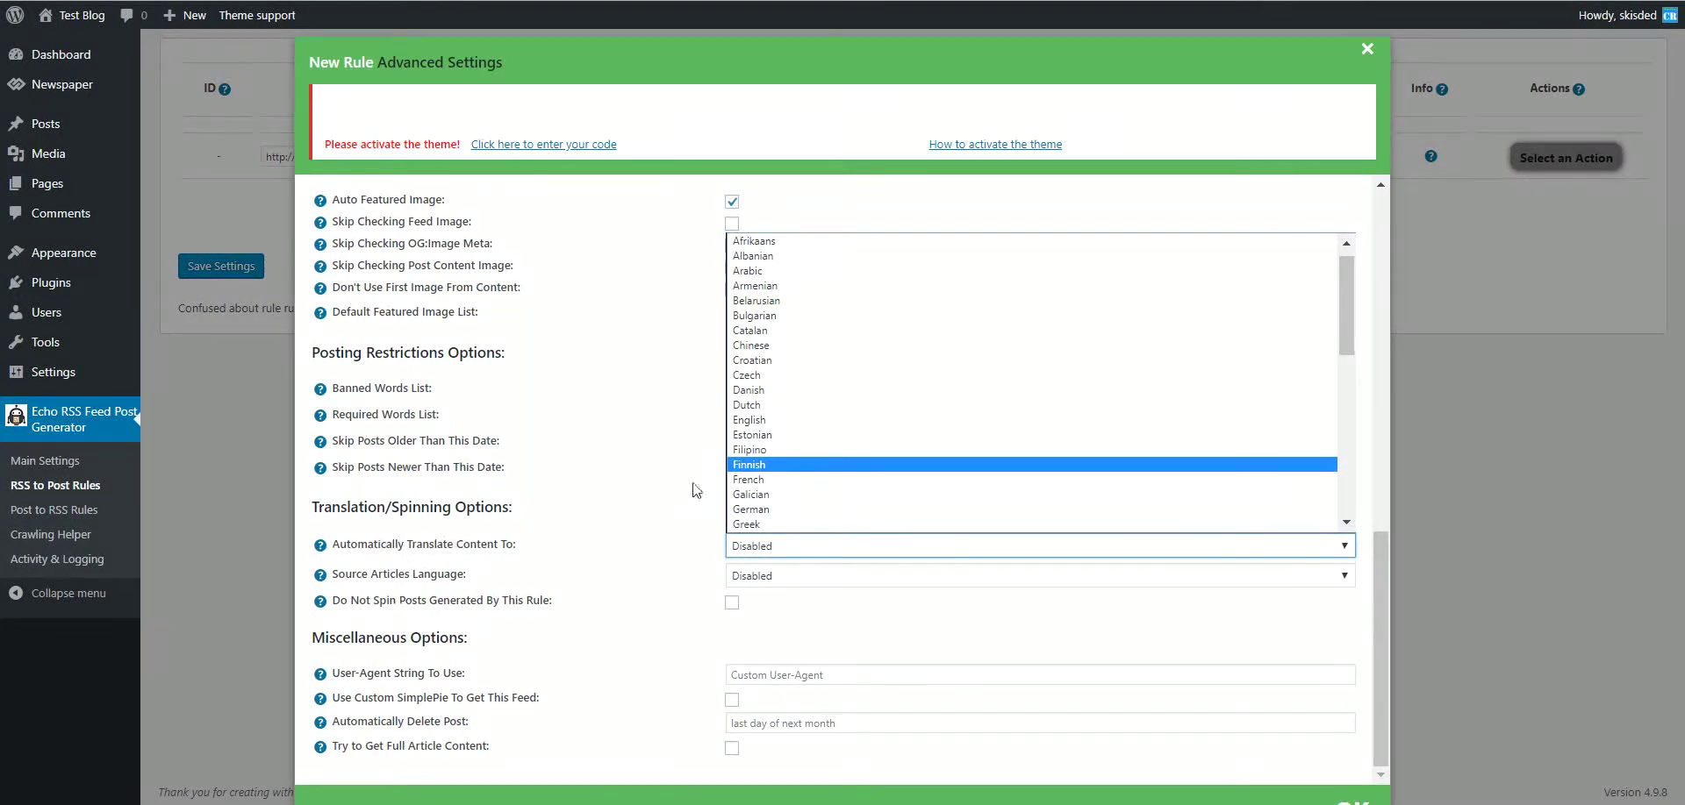
left_click(751, 421)
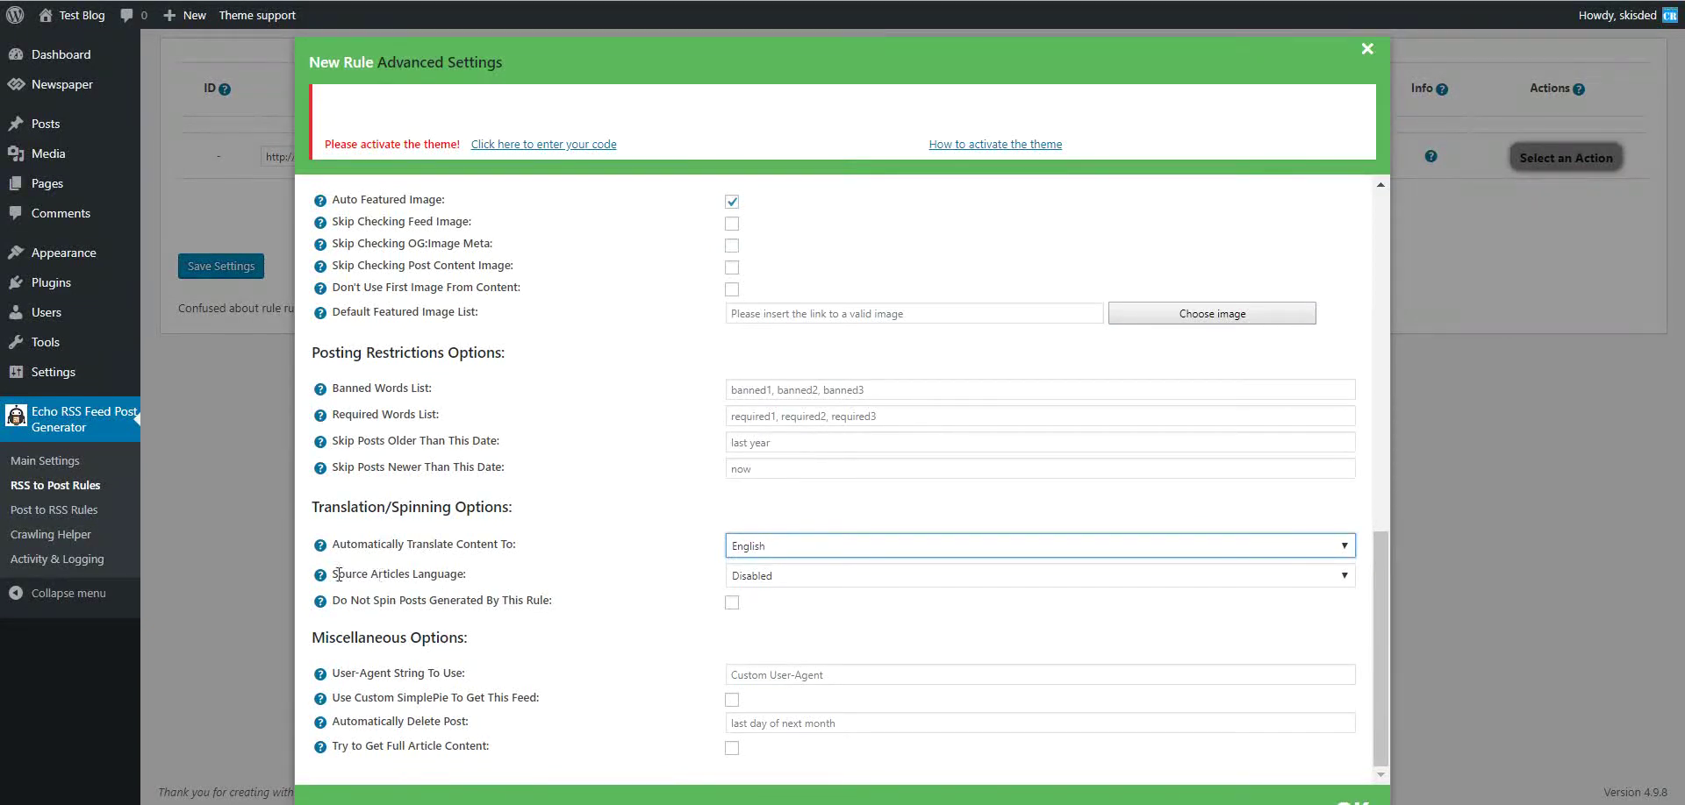
left_click(765, 579)
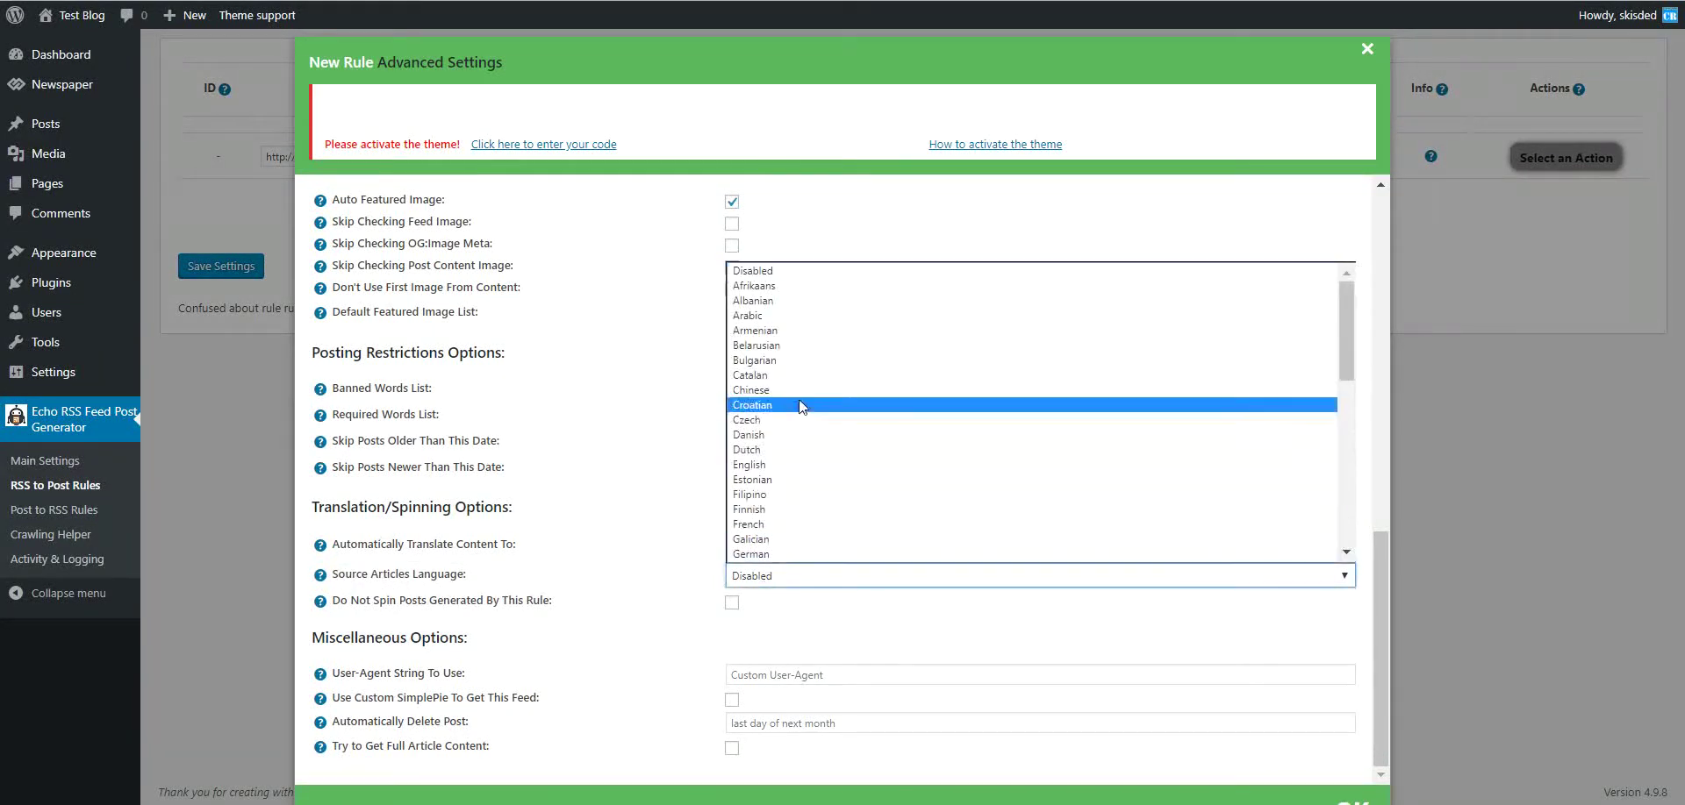
left_click(780, 554)
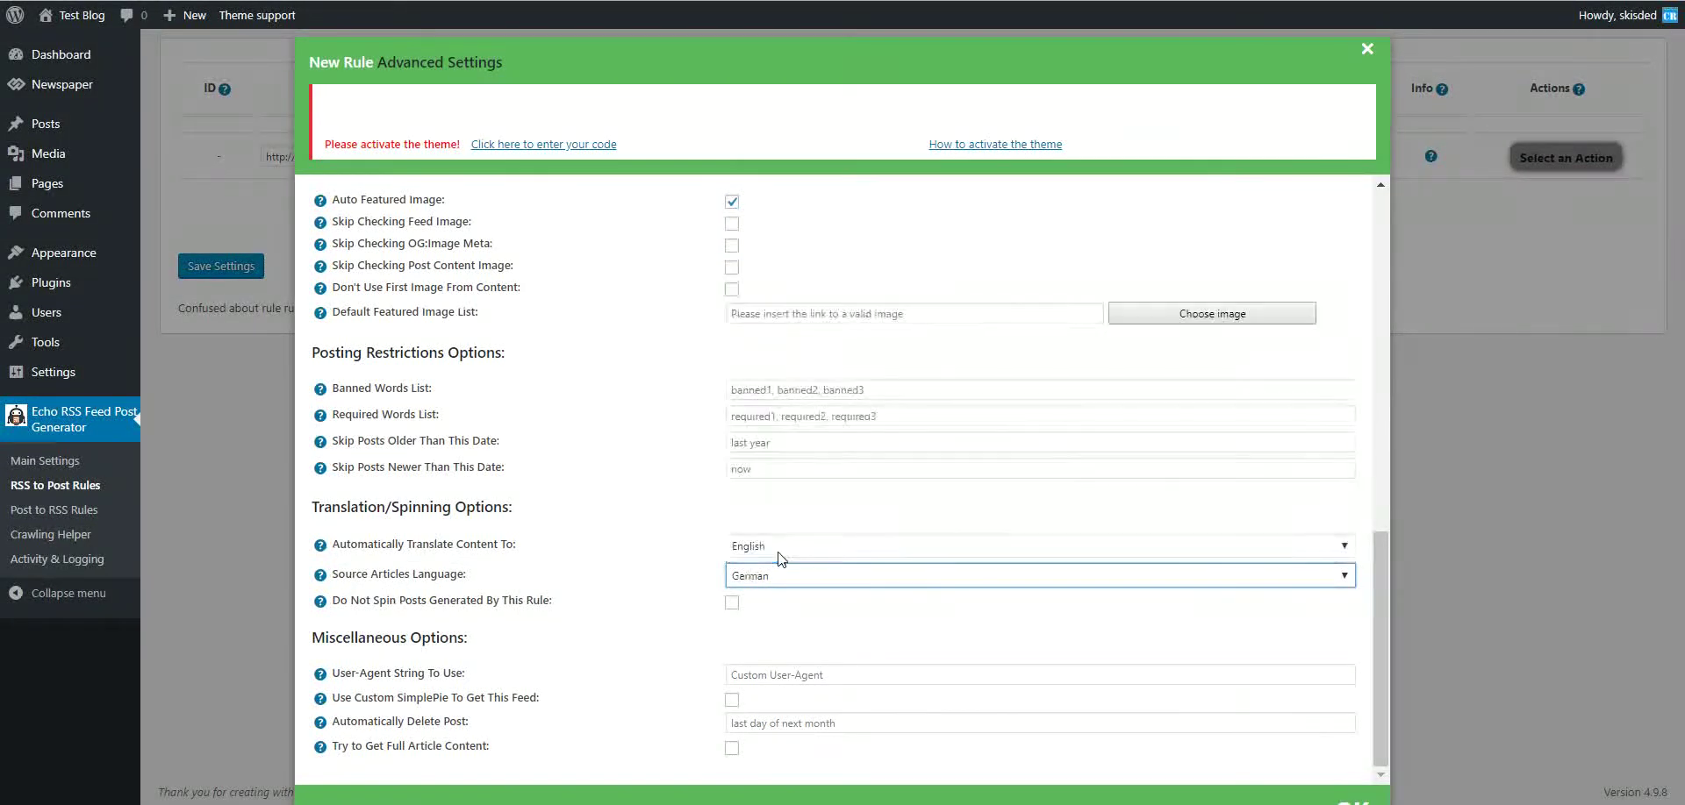
- Save the zeit.de rule and run rule 0 immediately to import posts
left_click(246, 282)
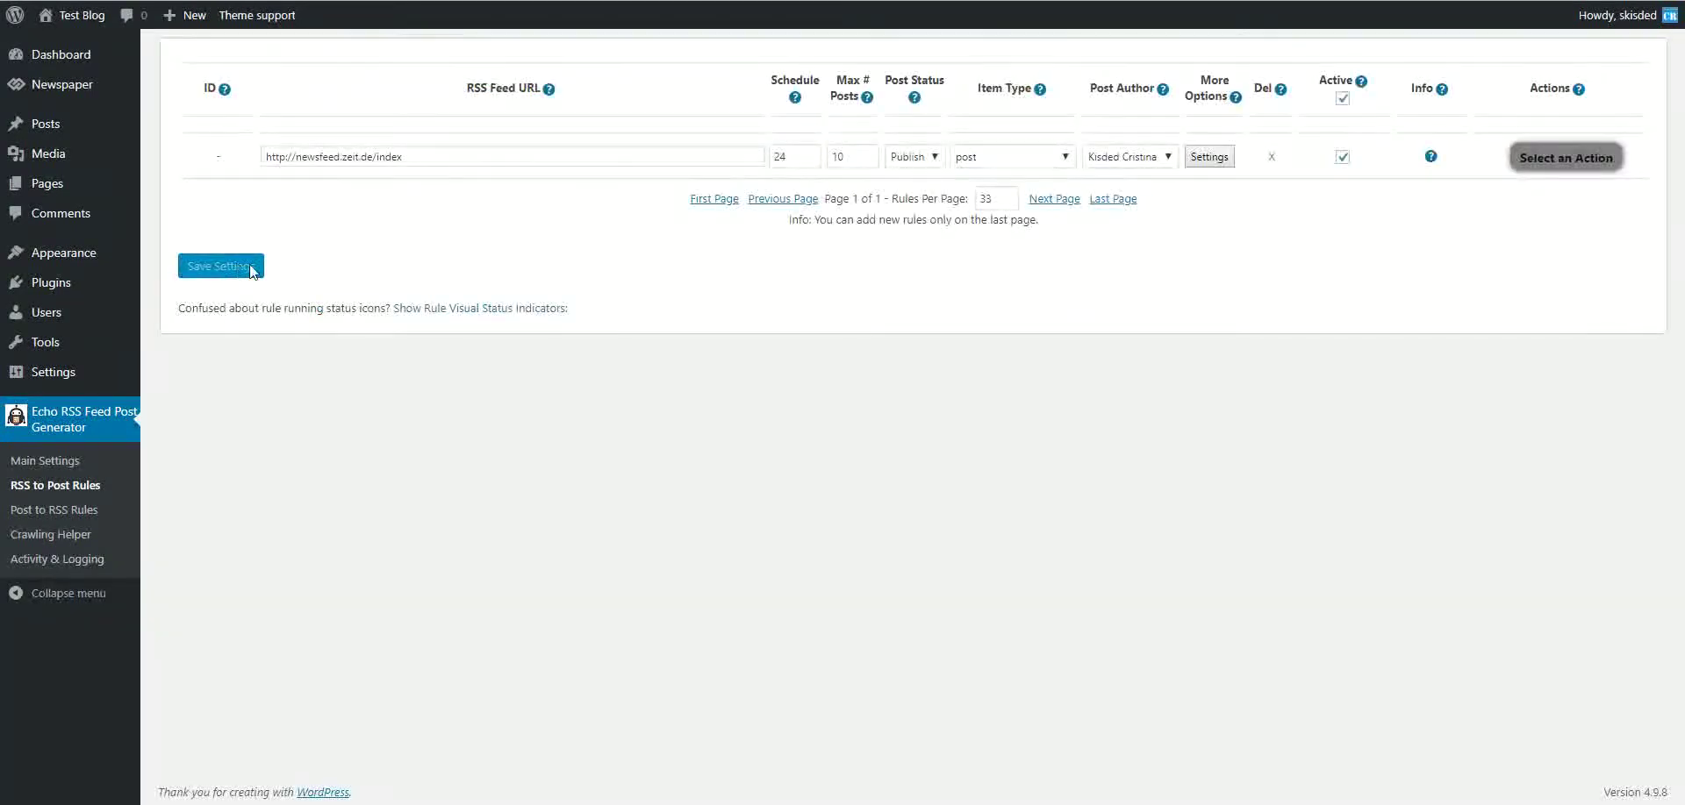
left_click(253, 268)
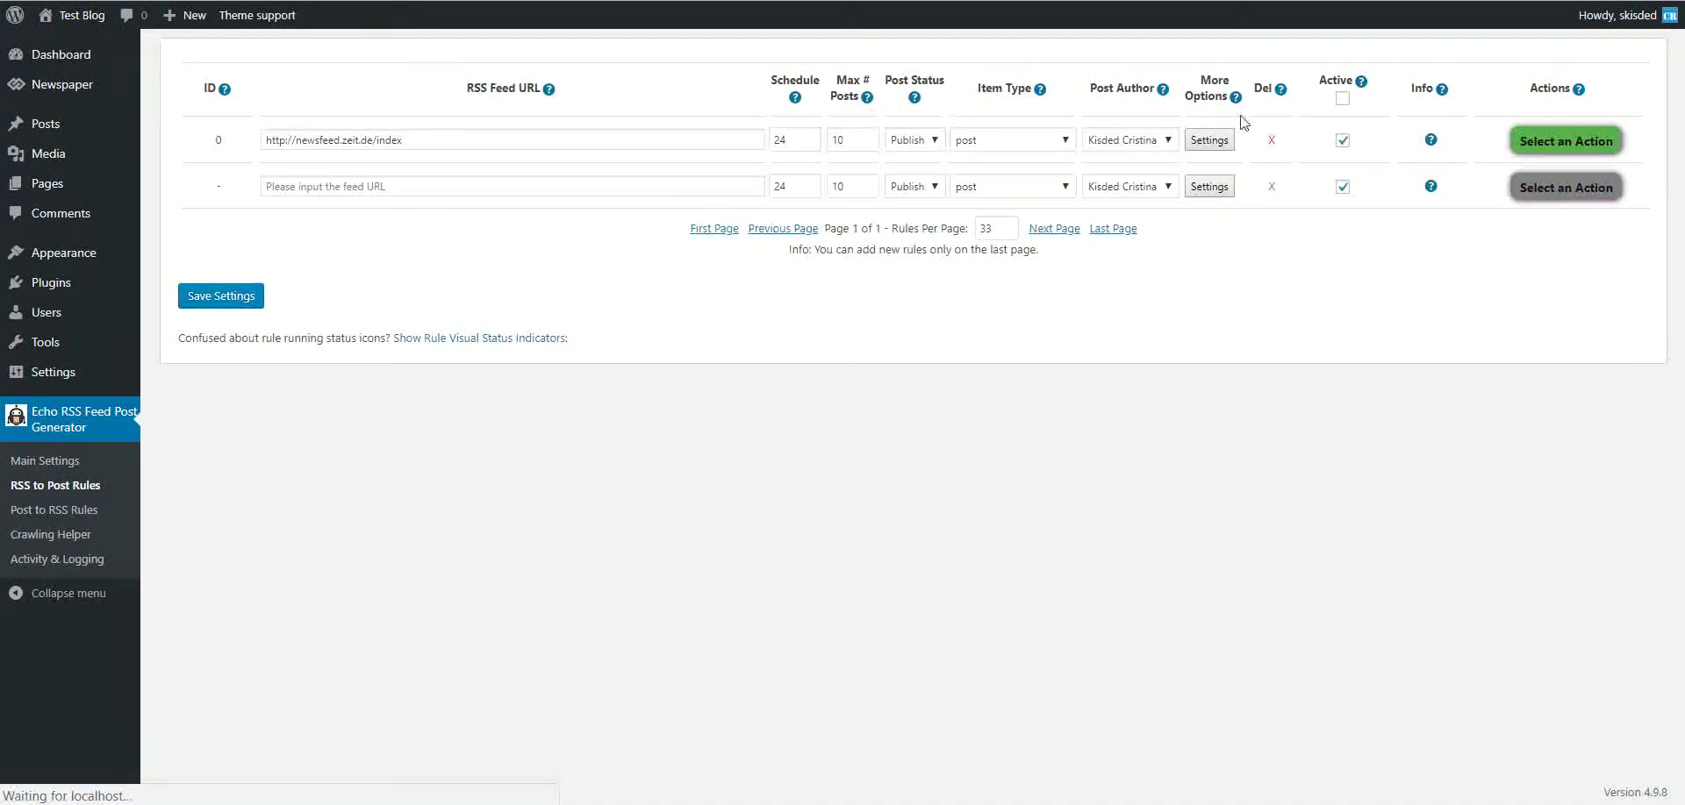
left_click(1539, 142)
left_click(1535, 178)
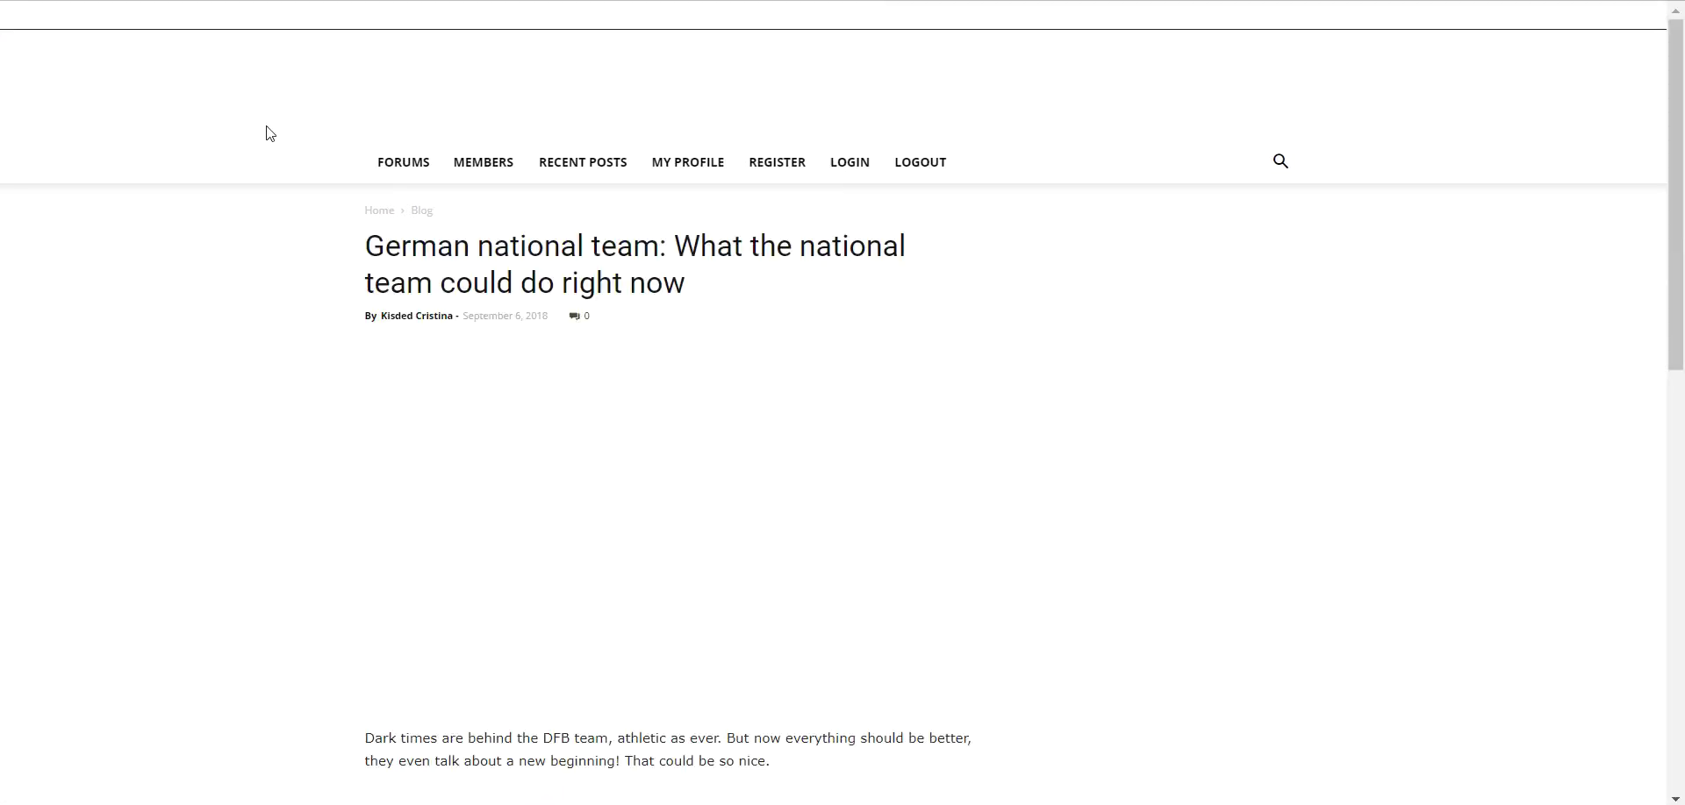
- Open the imported English interview post on the blog and read through it
scroll(324, 290, "down", 8)
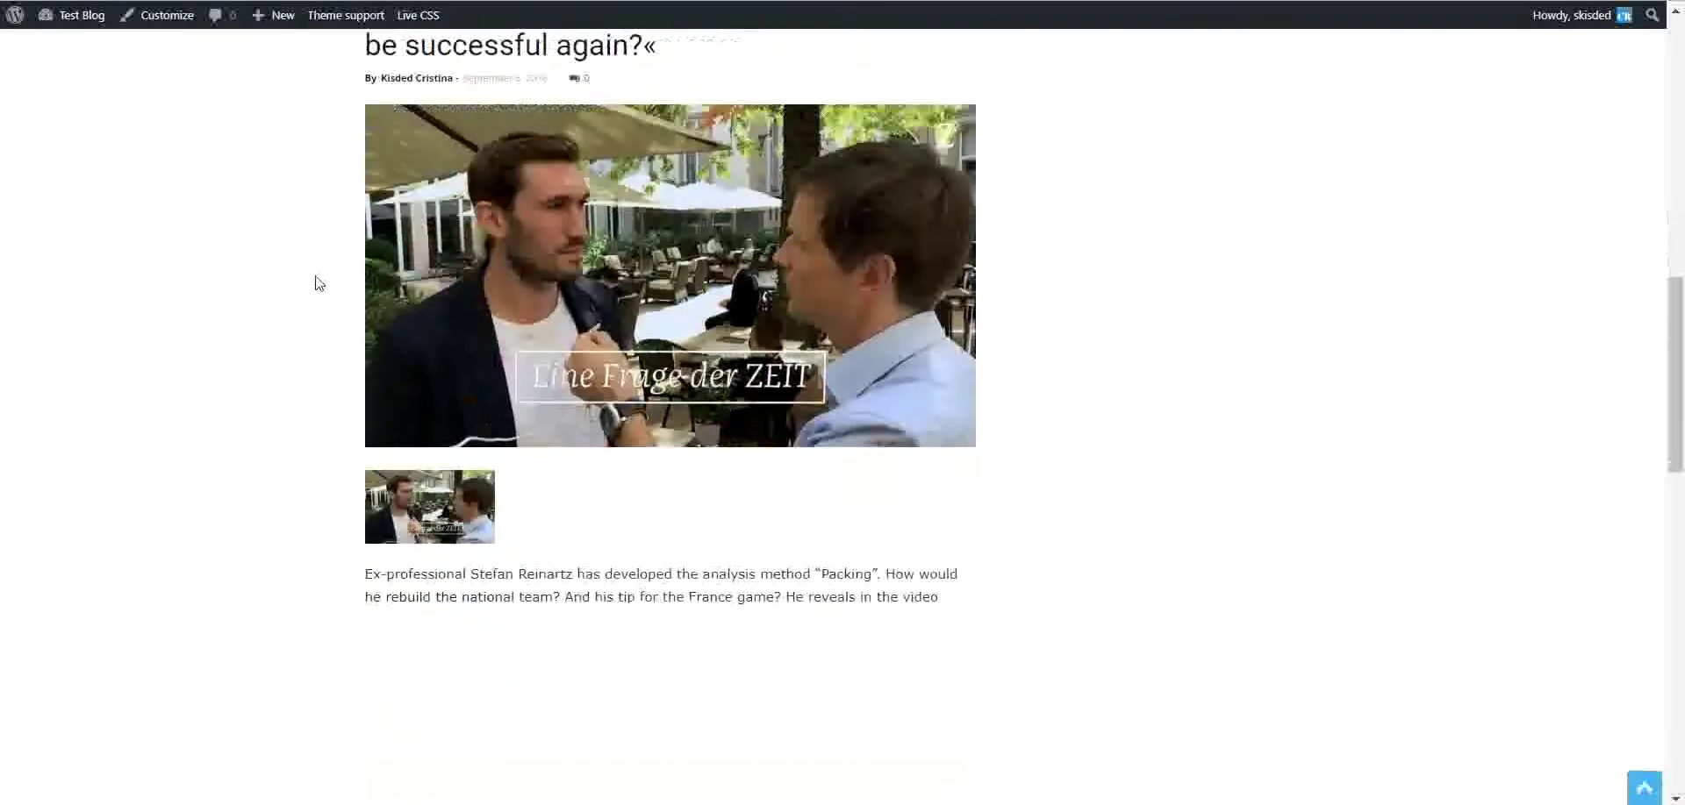
scroll(321, 288, "up", 2)
left_click(419, 207)
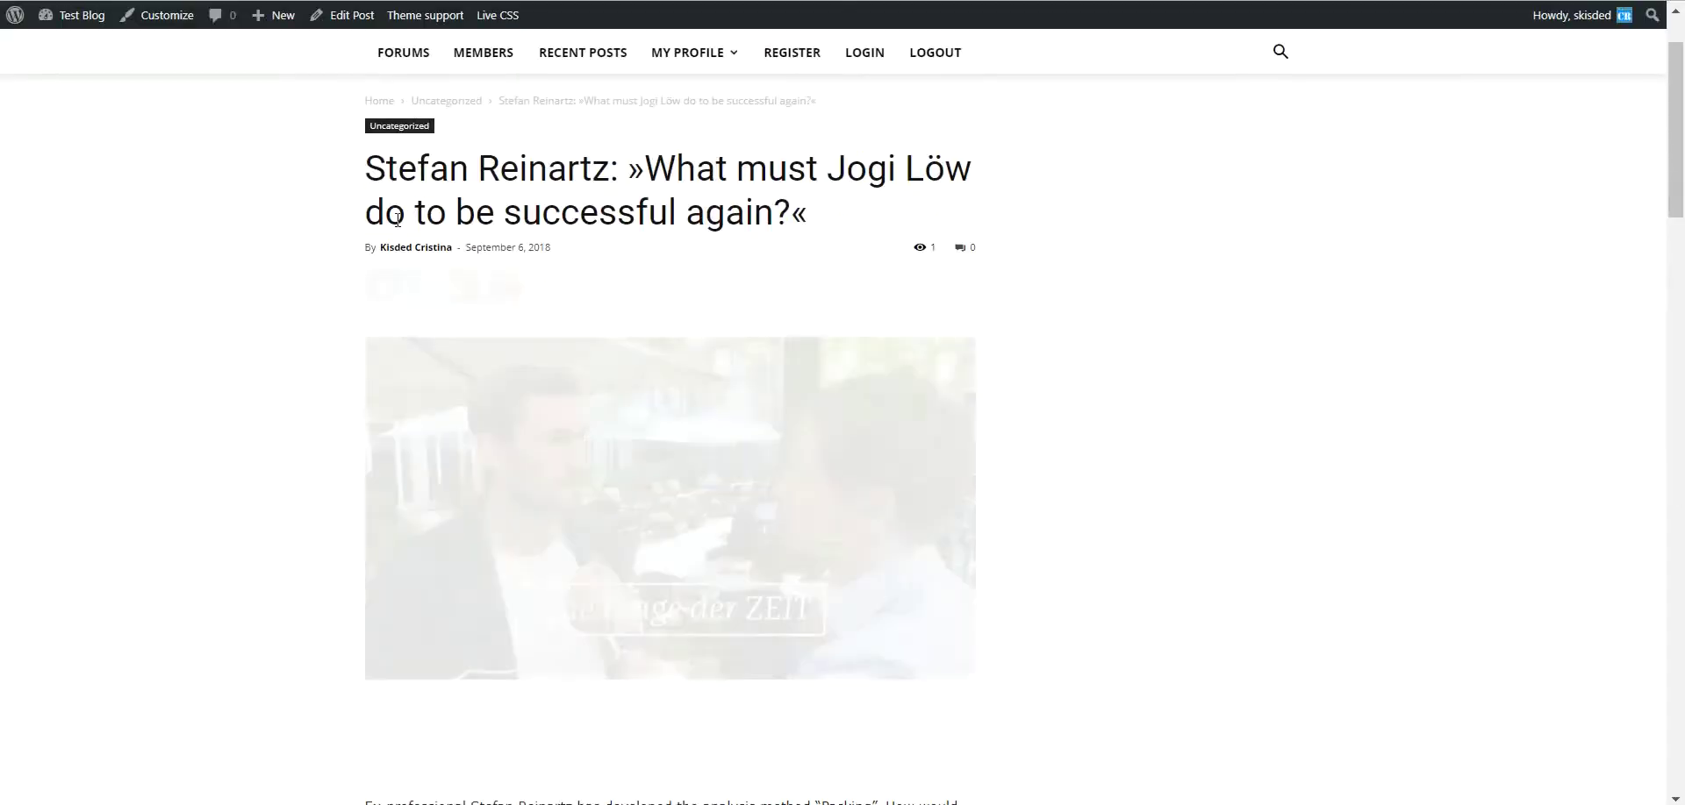
scroll(395, 224, "down", 7)
scroll(428, 363, "up", 6)
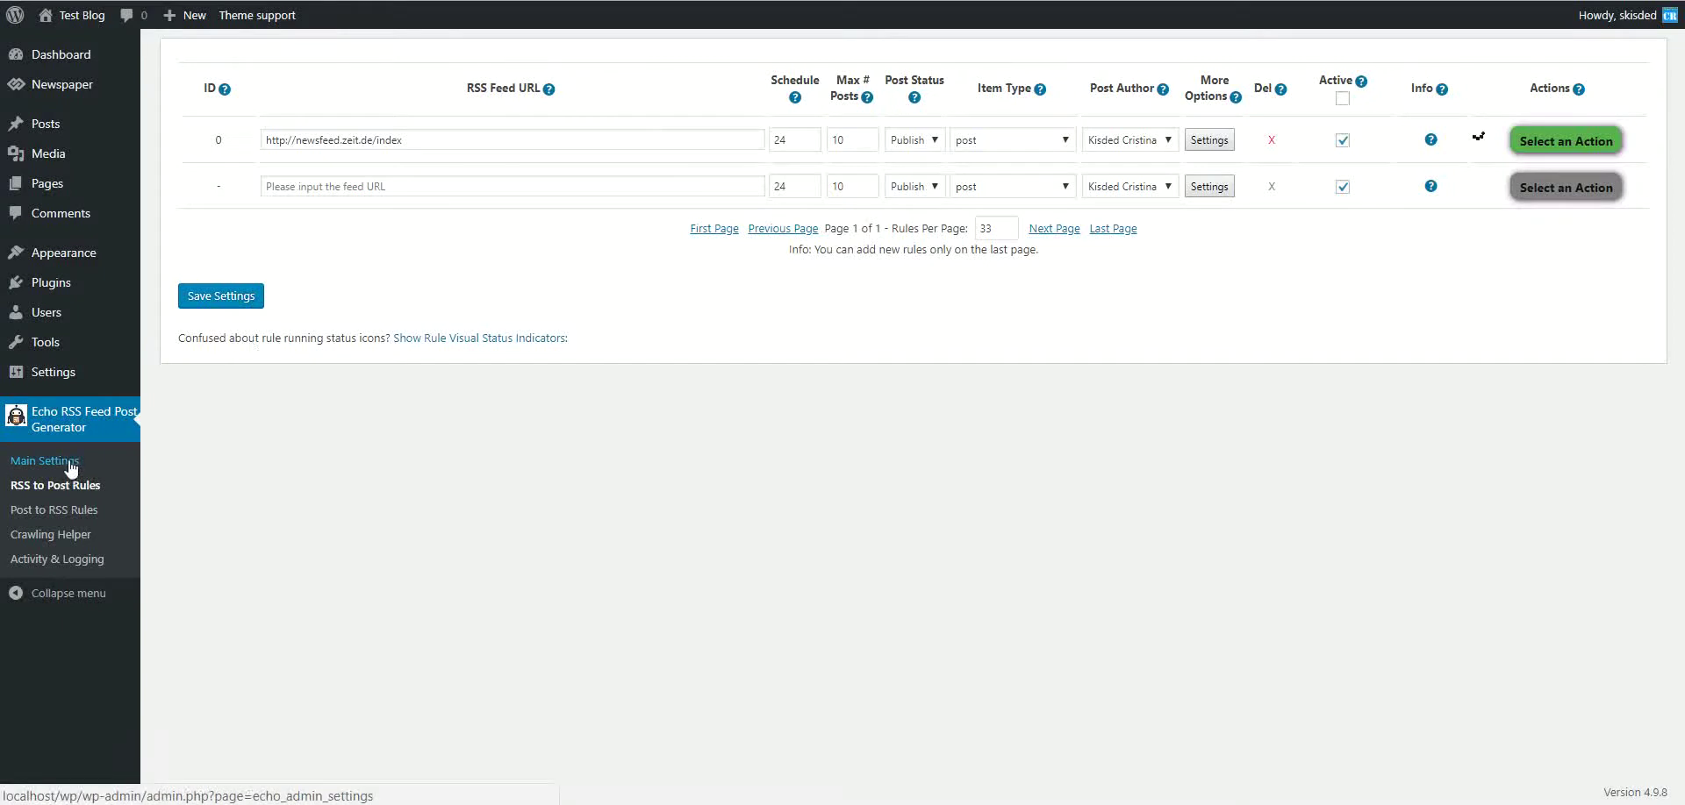
- In Main Settings, find the 'image' options and tick Strip Featured Image From Generated Post Content
right_click(71, 465)
left_click(167, 475)
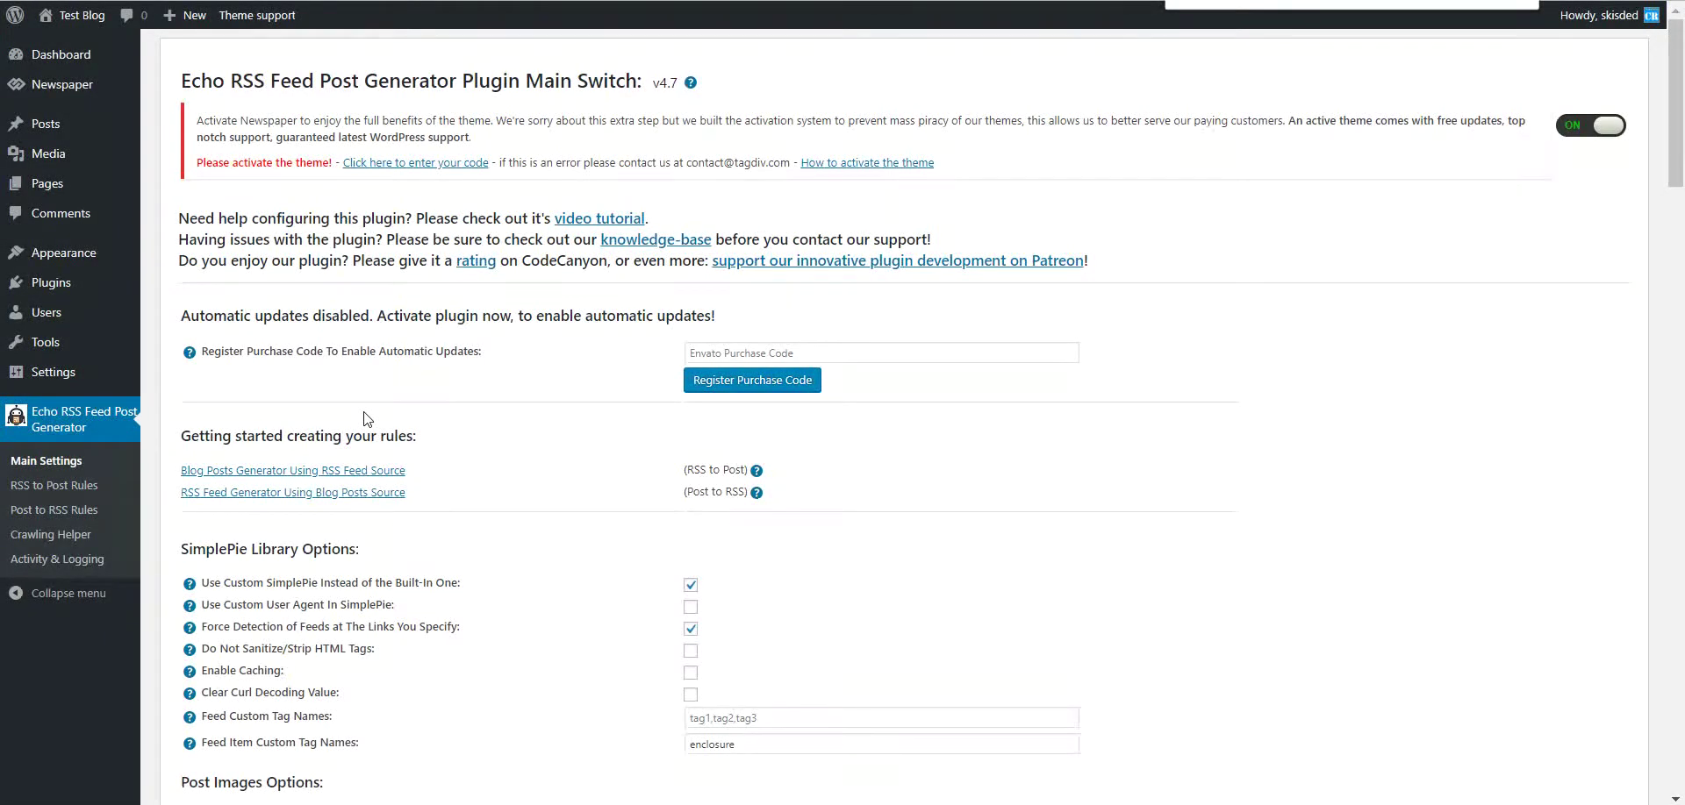
type("image")
scroll(367, 418, "down", 6)
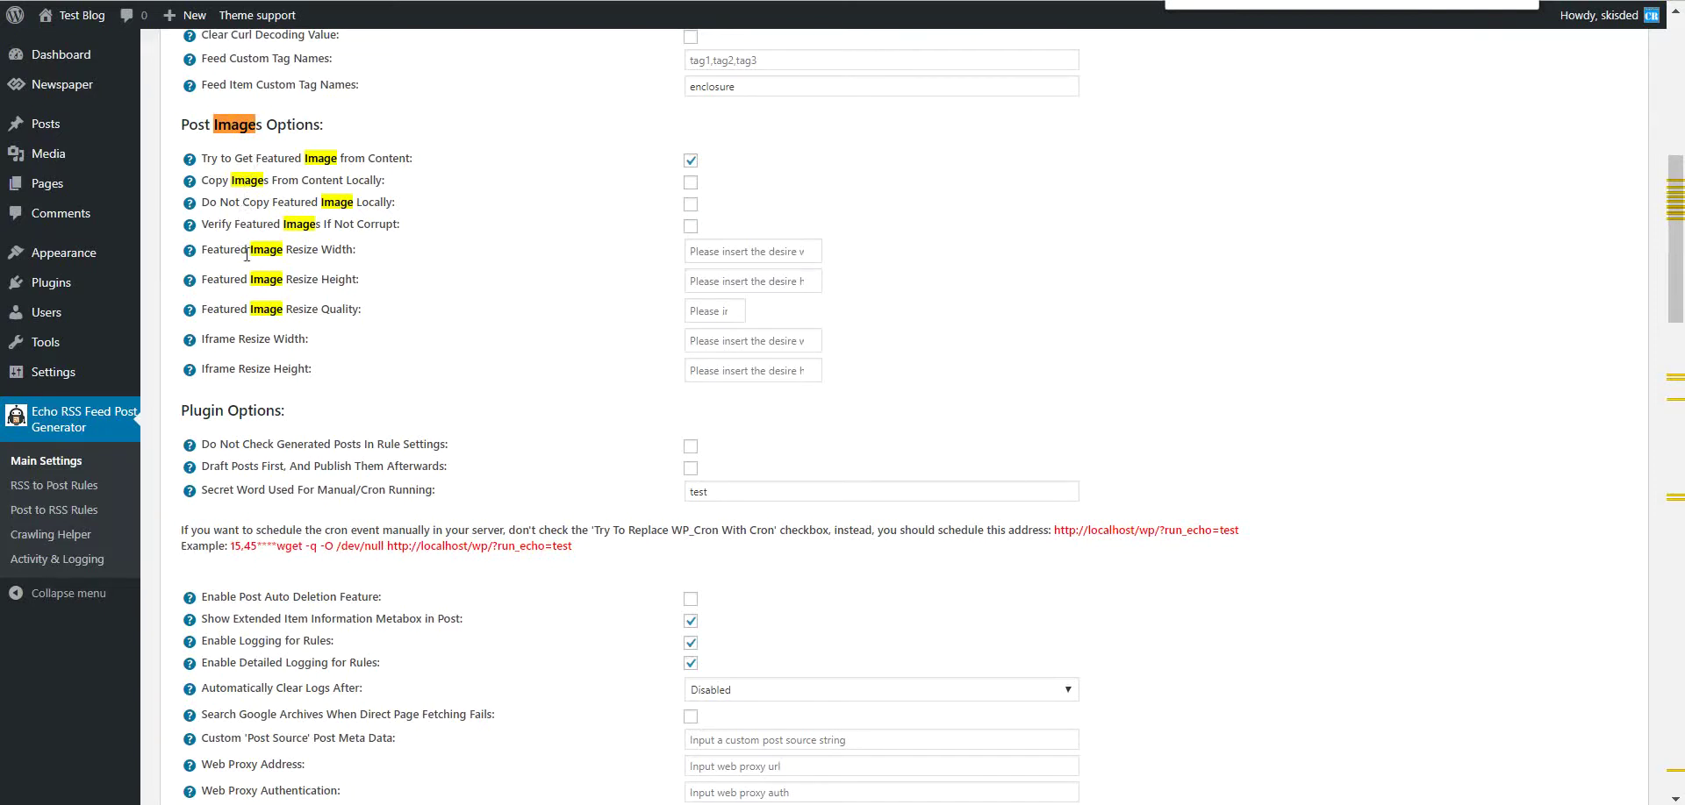
scroll(249, 250, "down", 10)
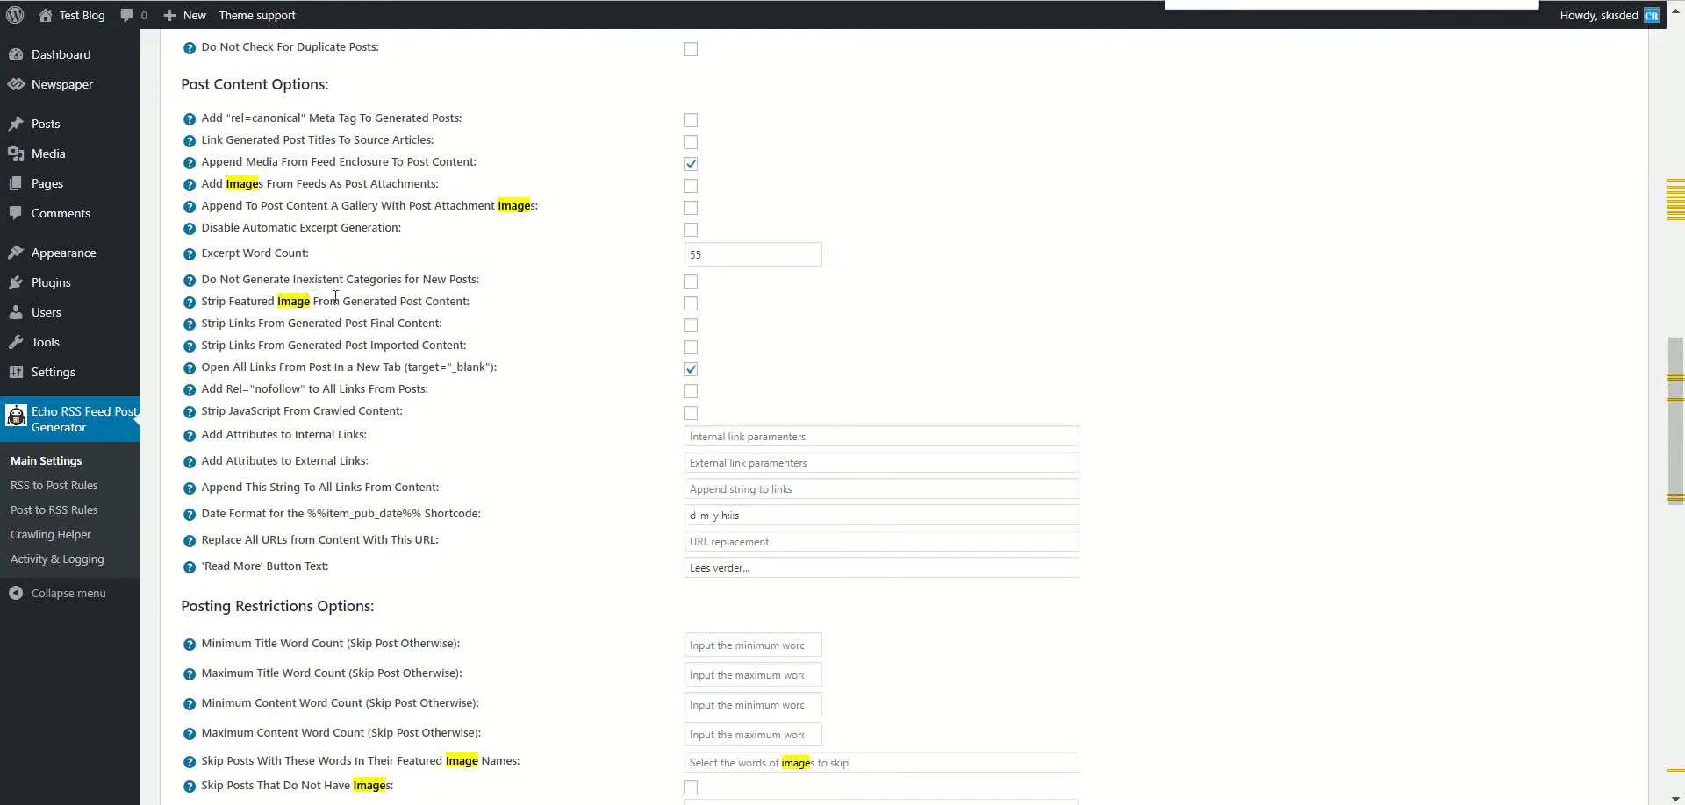
left_click_drag(469, 302, 201, 301)
left_click(691, 303)
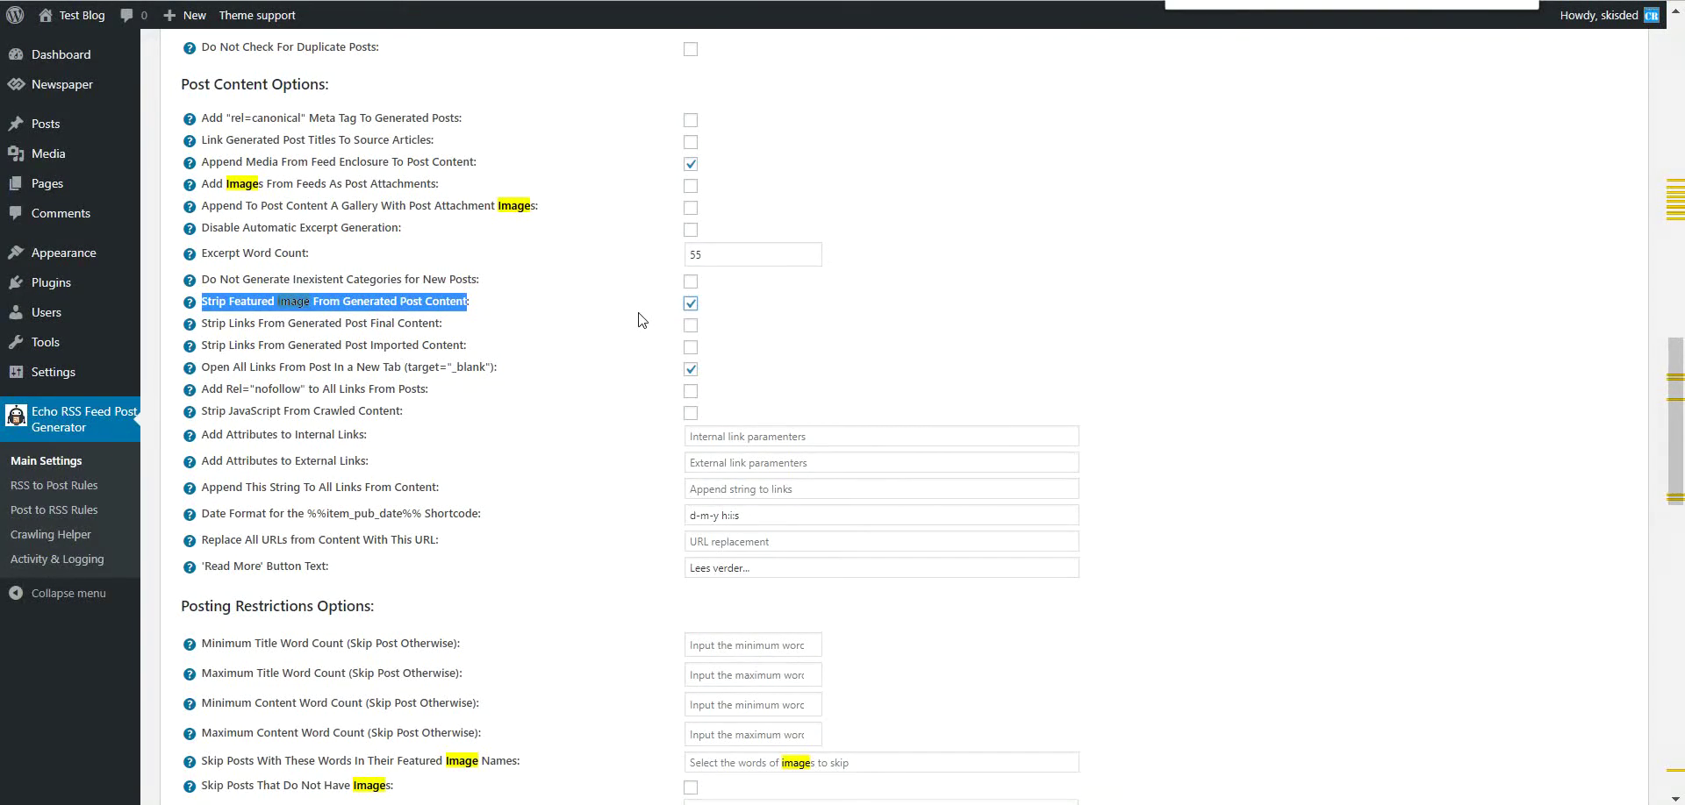
scroll(493, 339, "down", 6)
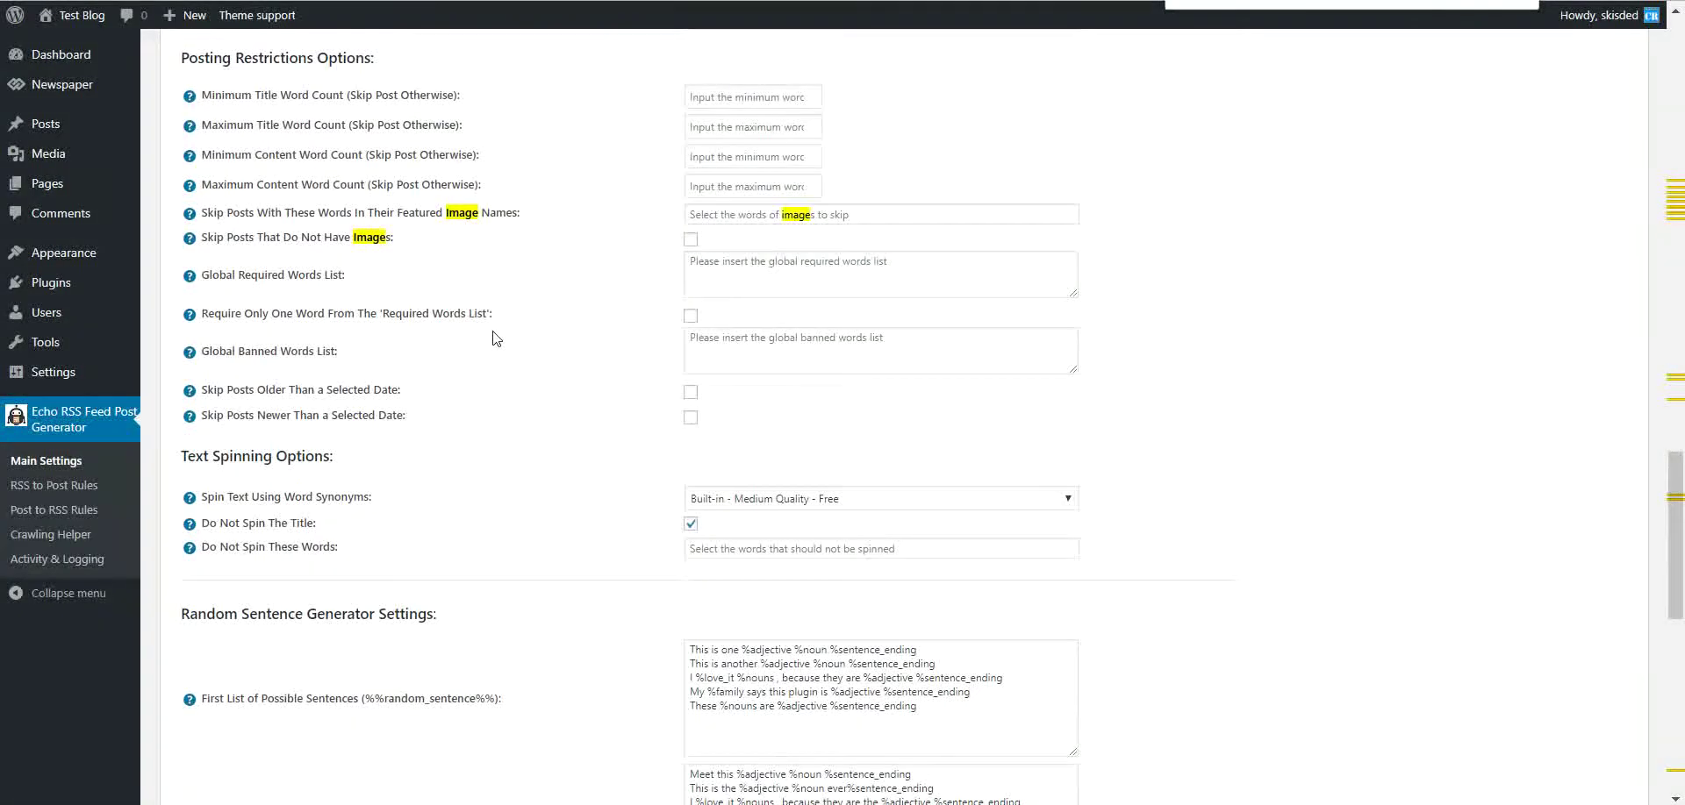
scroll(495, 339, "up", 12)
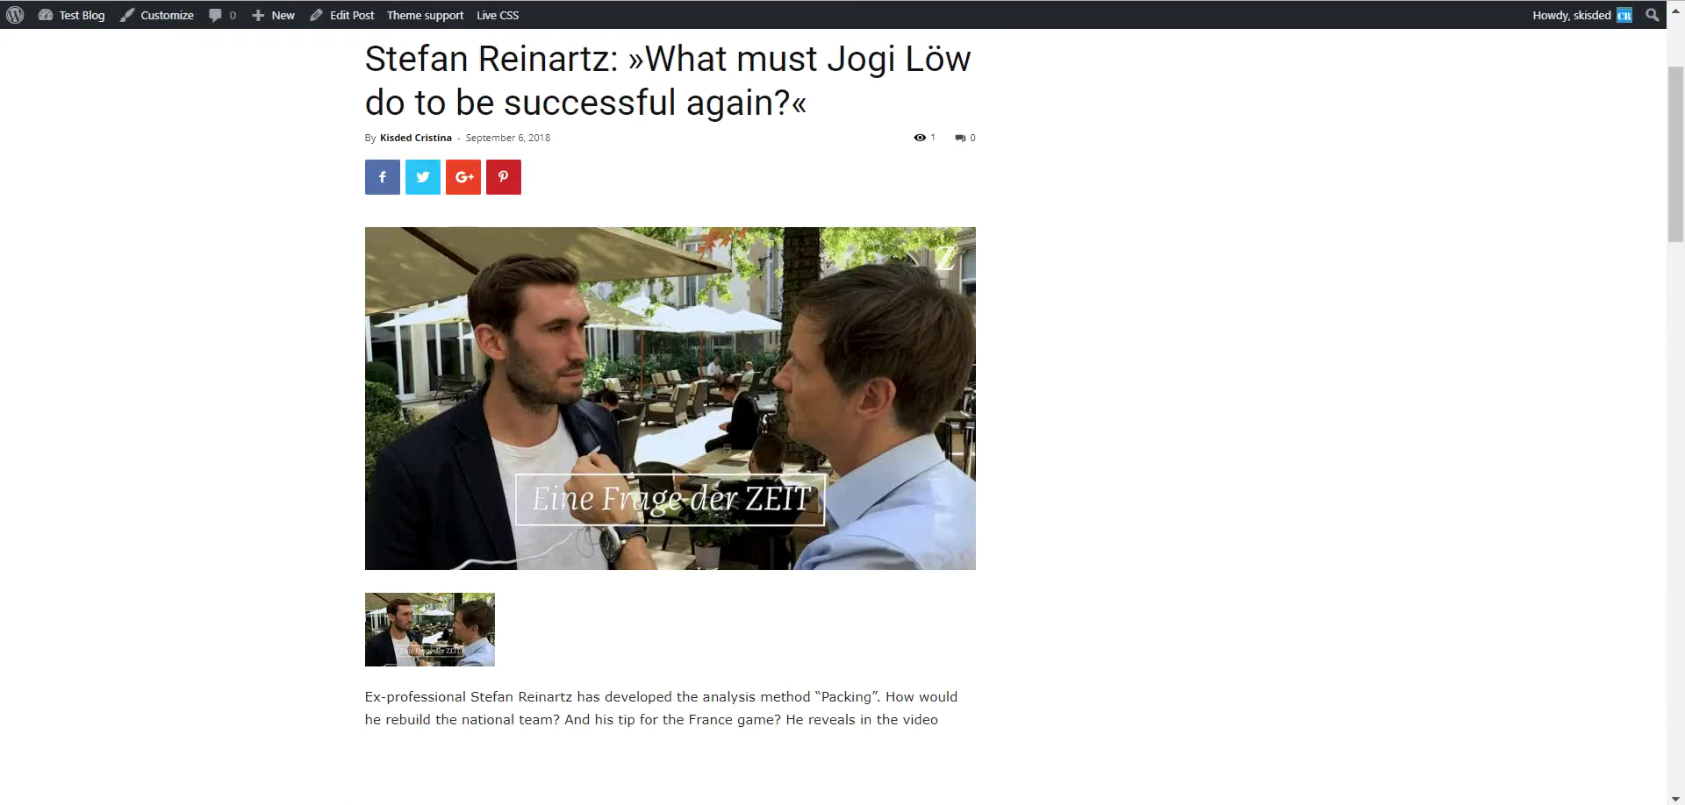
- Reload the imported post, move to another imported English post, and scroll through it
key("F5")
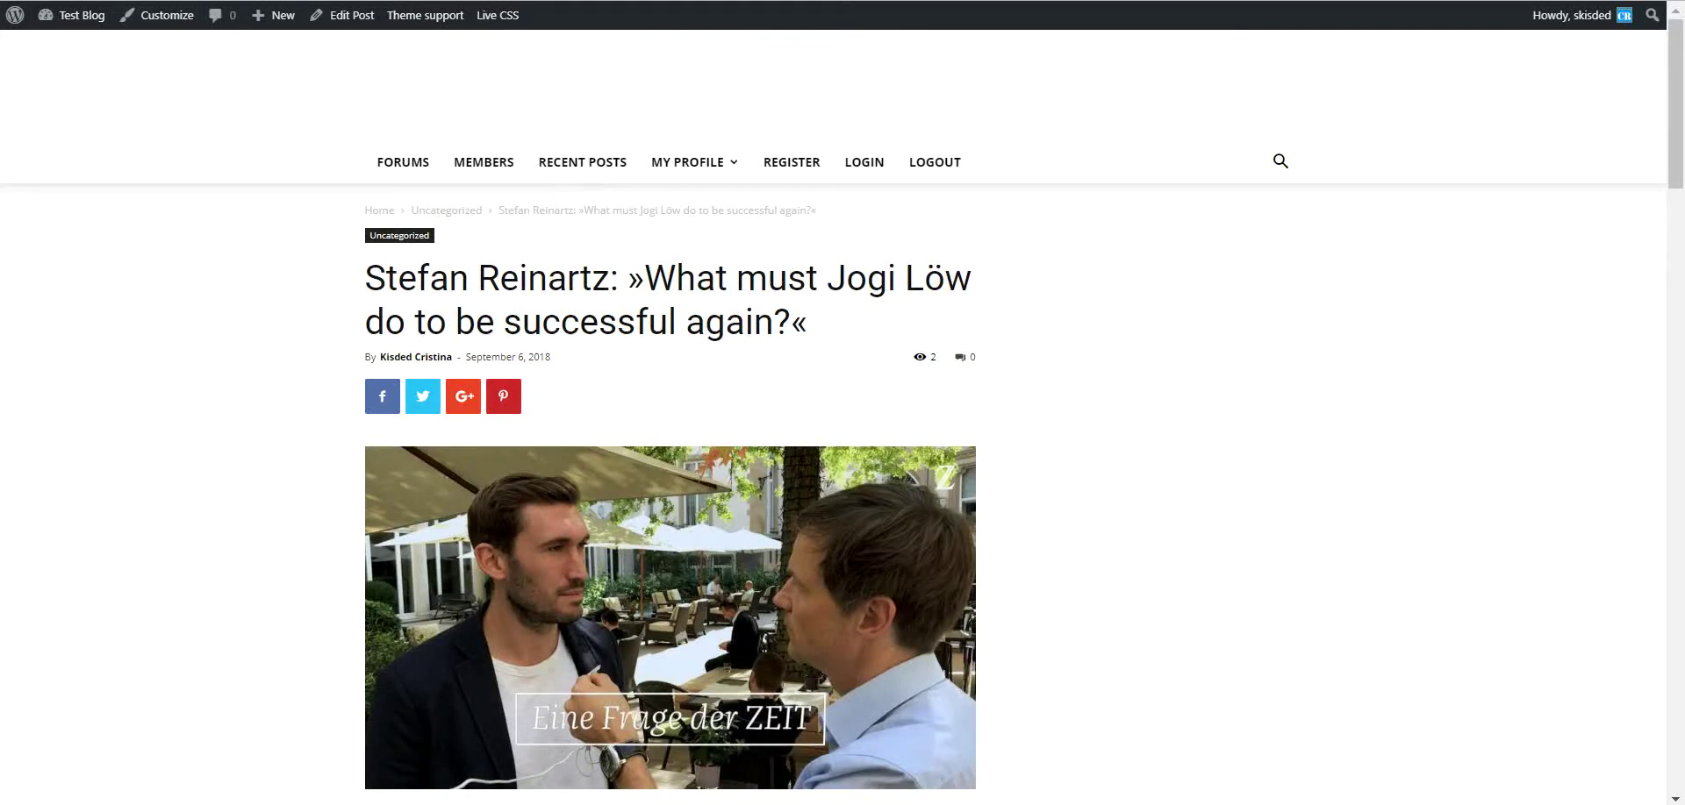
key("Return")
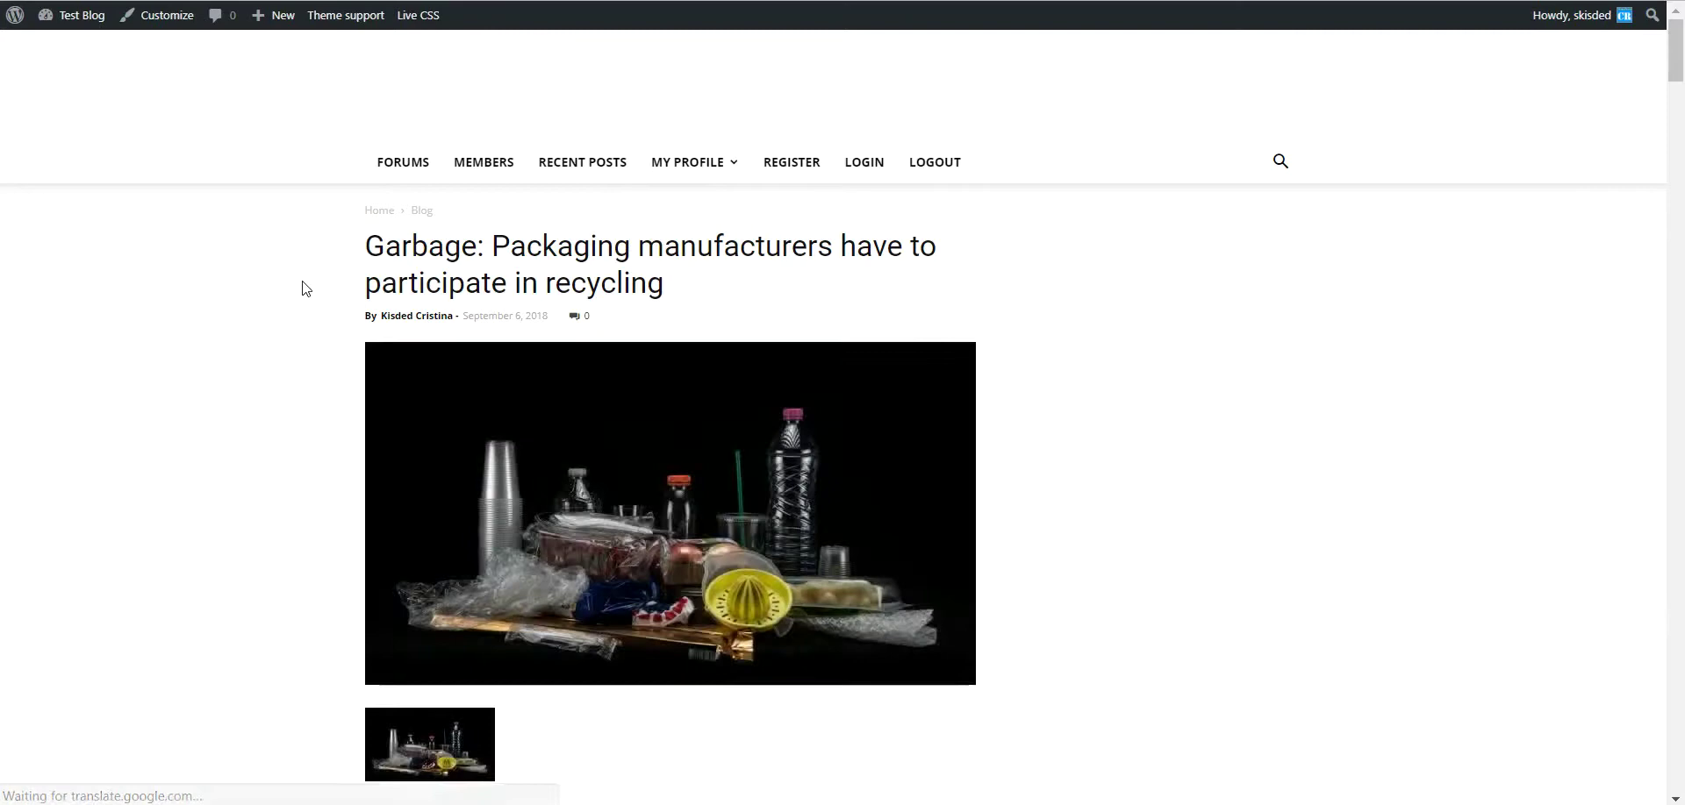
scroll(303, 288, "down", 5)
scroll(306, 288, "down", 10)
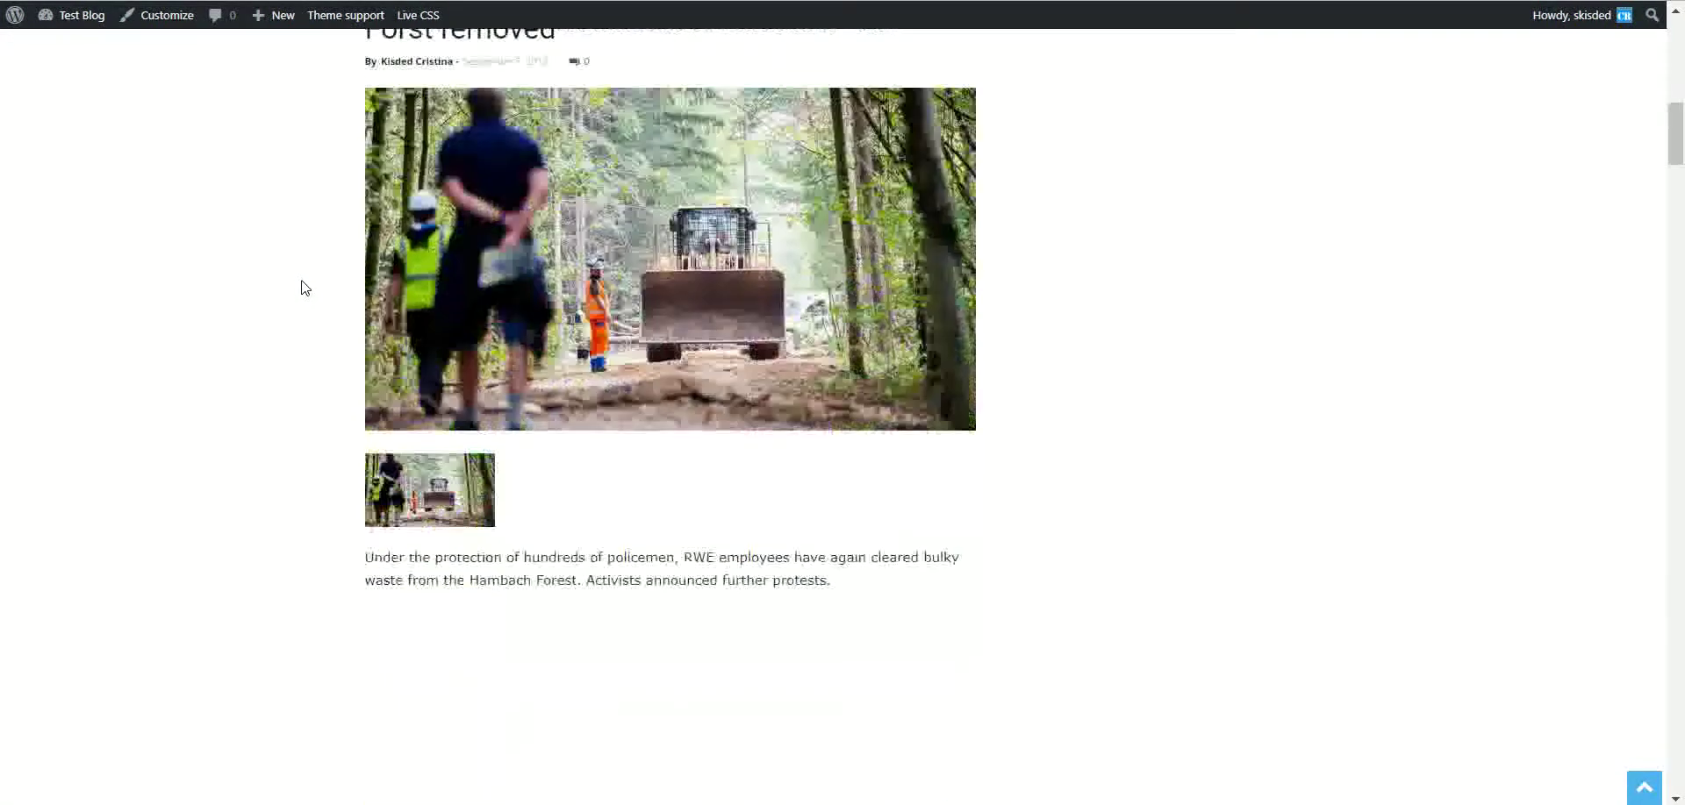
scroll(304, 287, "down", 4)
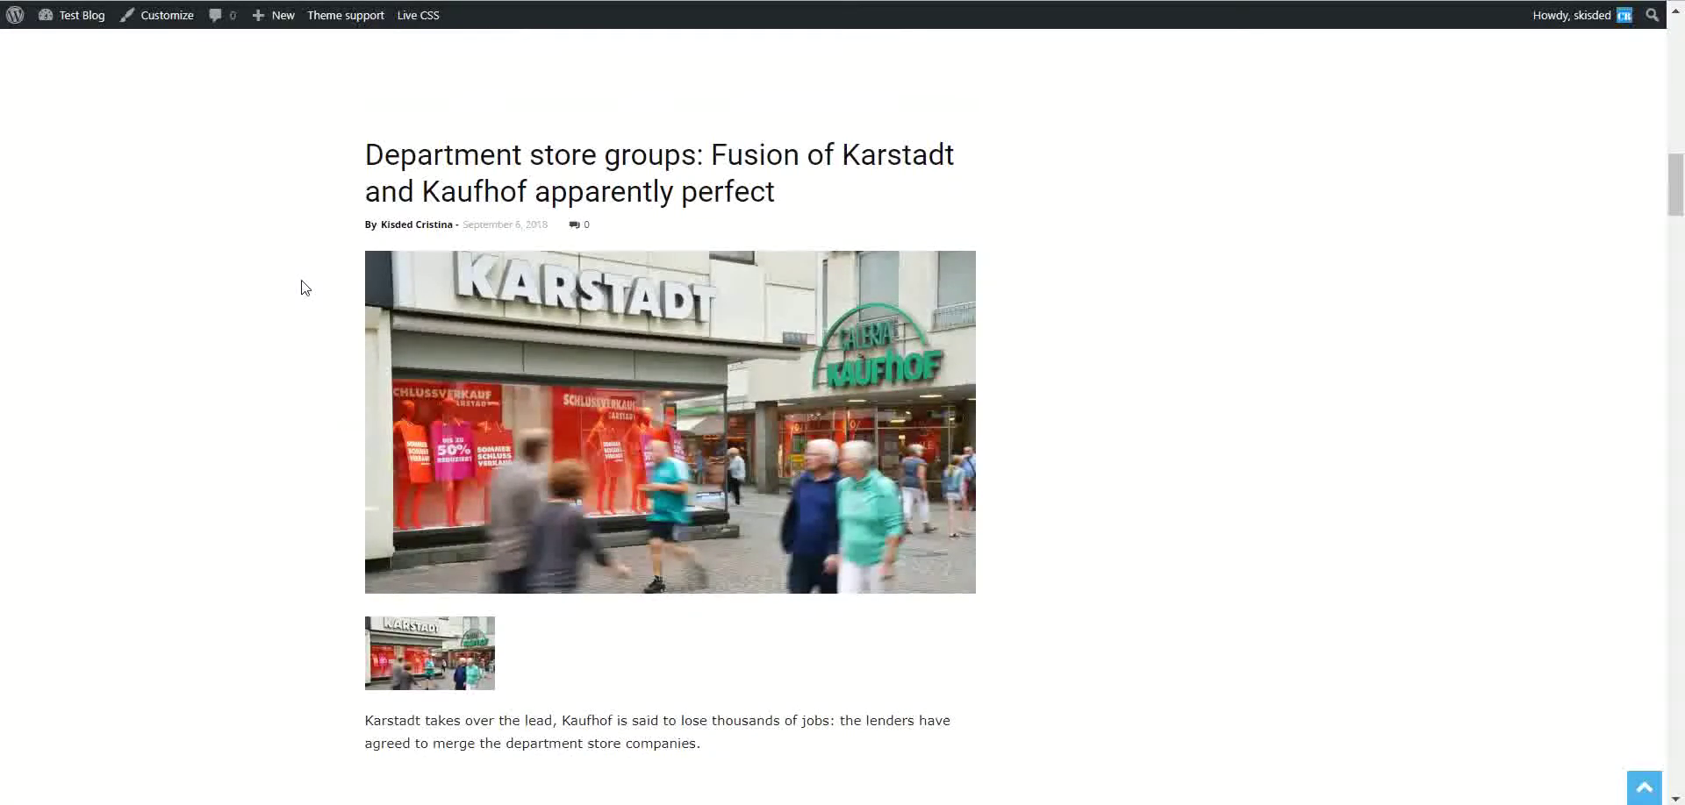
scroll(302, 286, "down", 1)
scroll(299, 298, "up", 14)
scroll(296, 301, "up", 6)
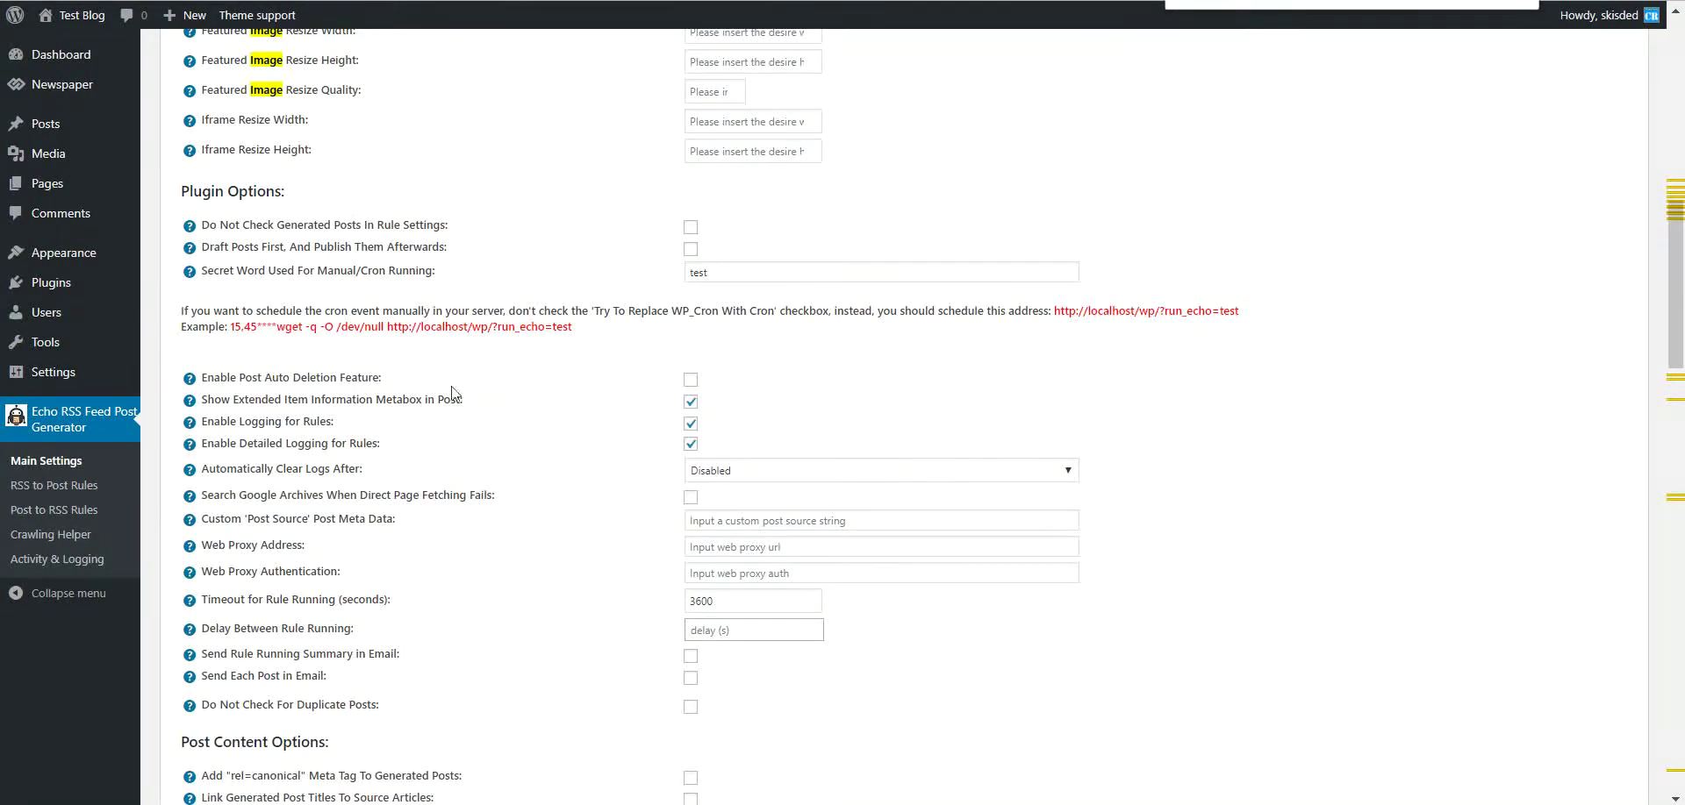
- Step through the 'Images' matches in Main Settings, then save the main settings
scroll(456, 393, "up", 3)
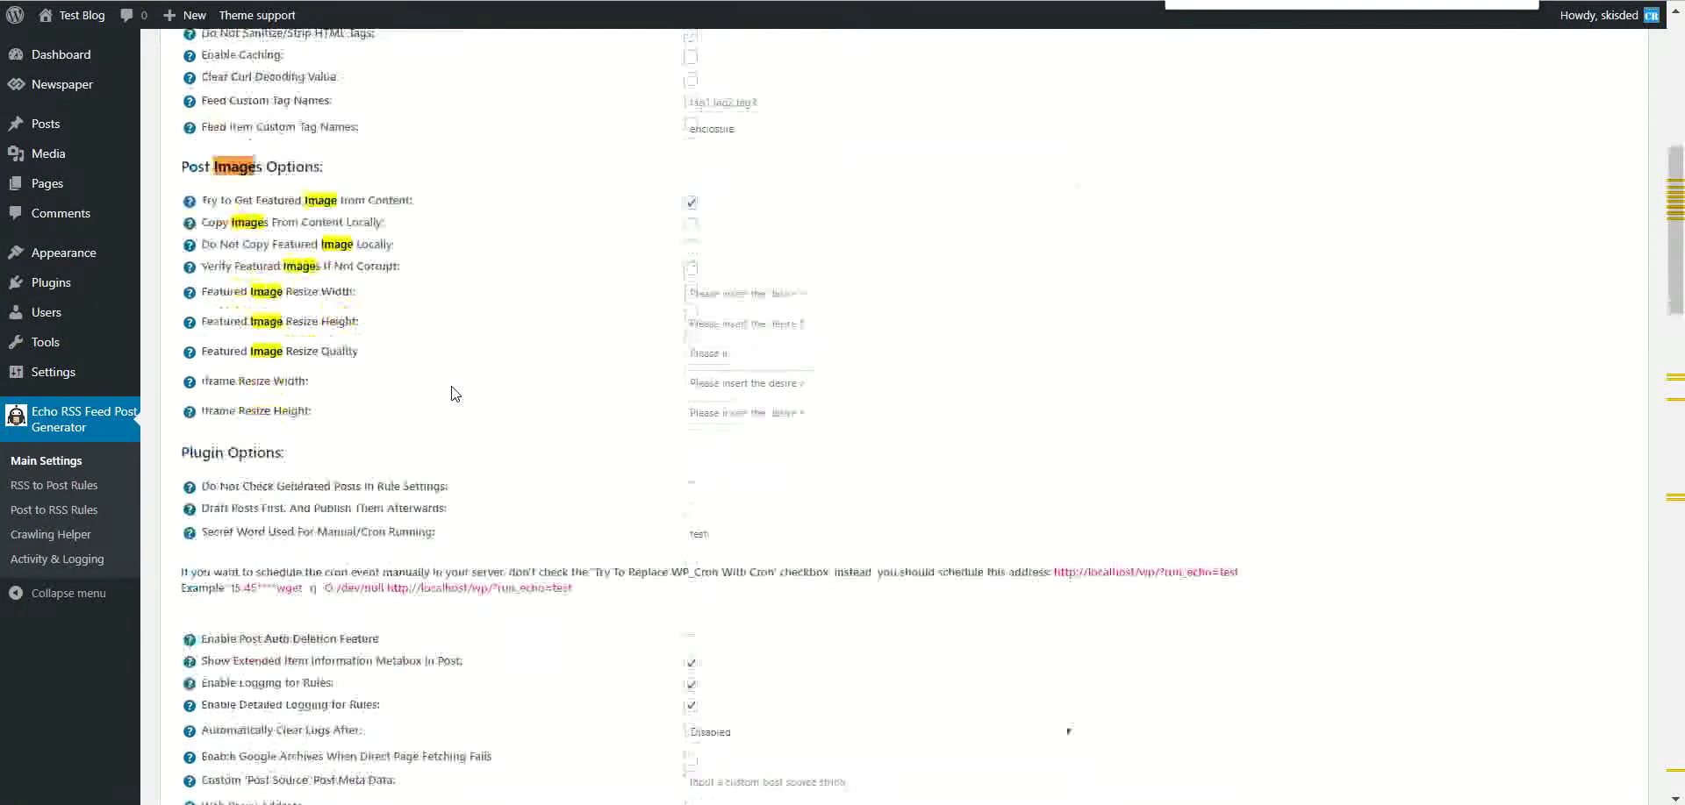
scroll(455, 394, "down", 1)
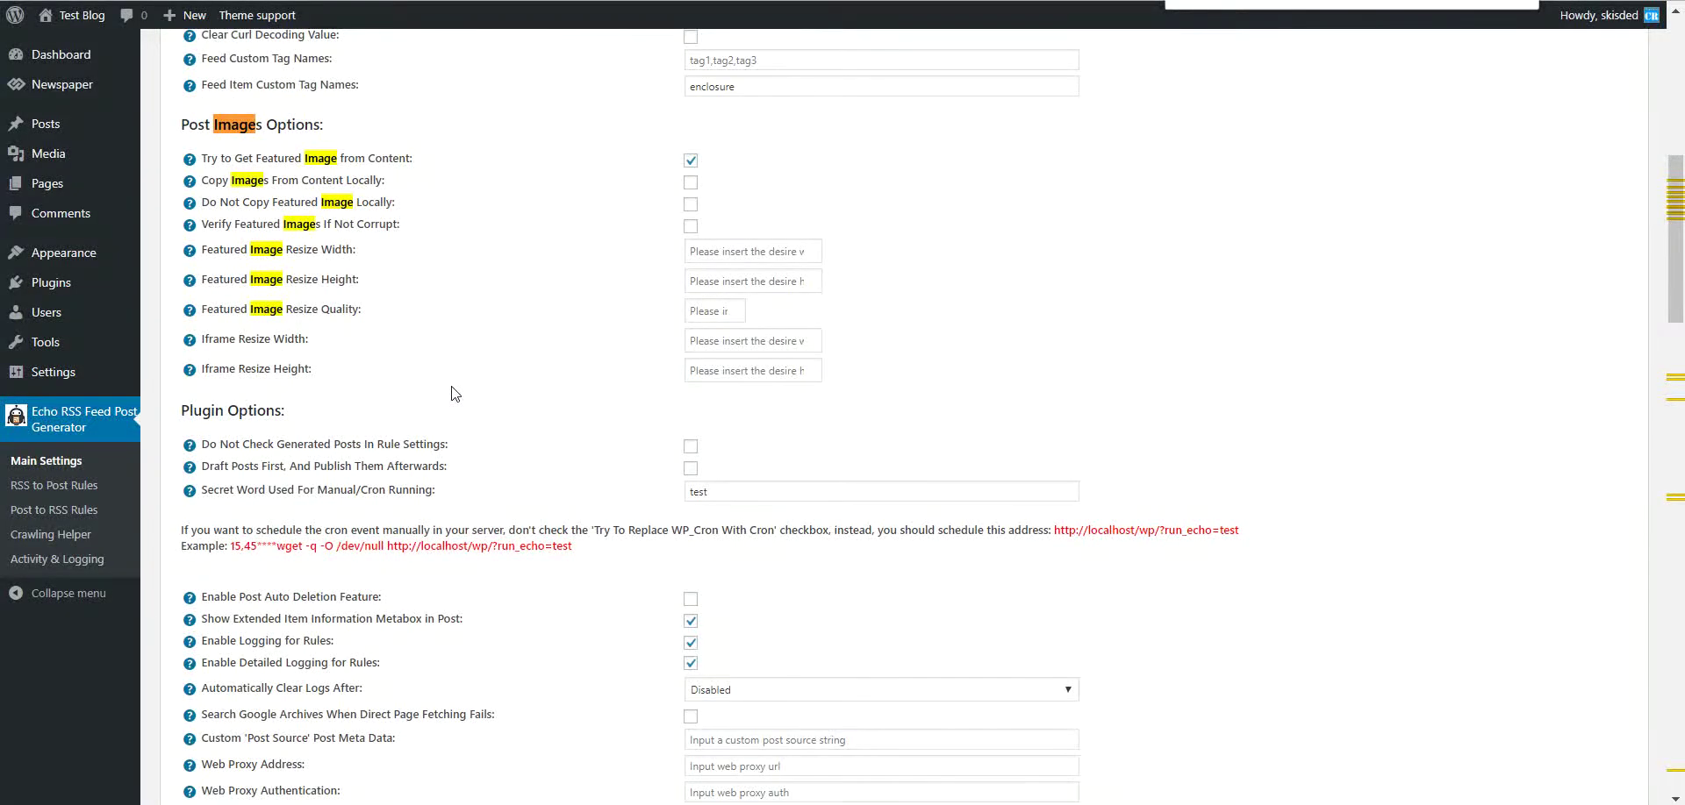
scroll(455, 394, "down", 8)
key("Escape")
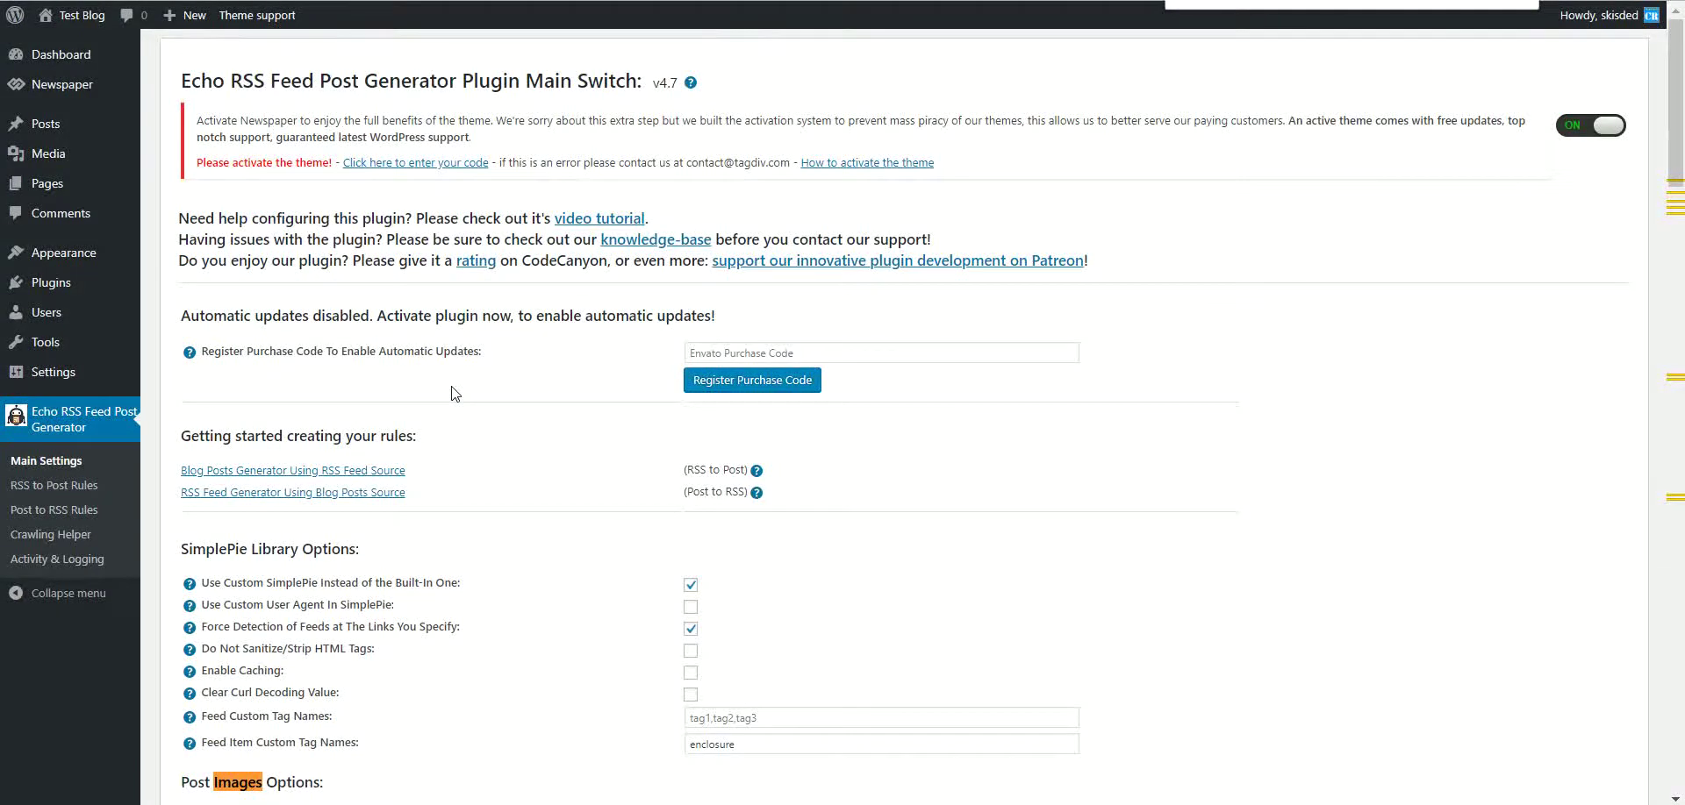
scroll(456, 394, "down", 5)
key("Return")
key("Return")
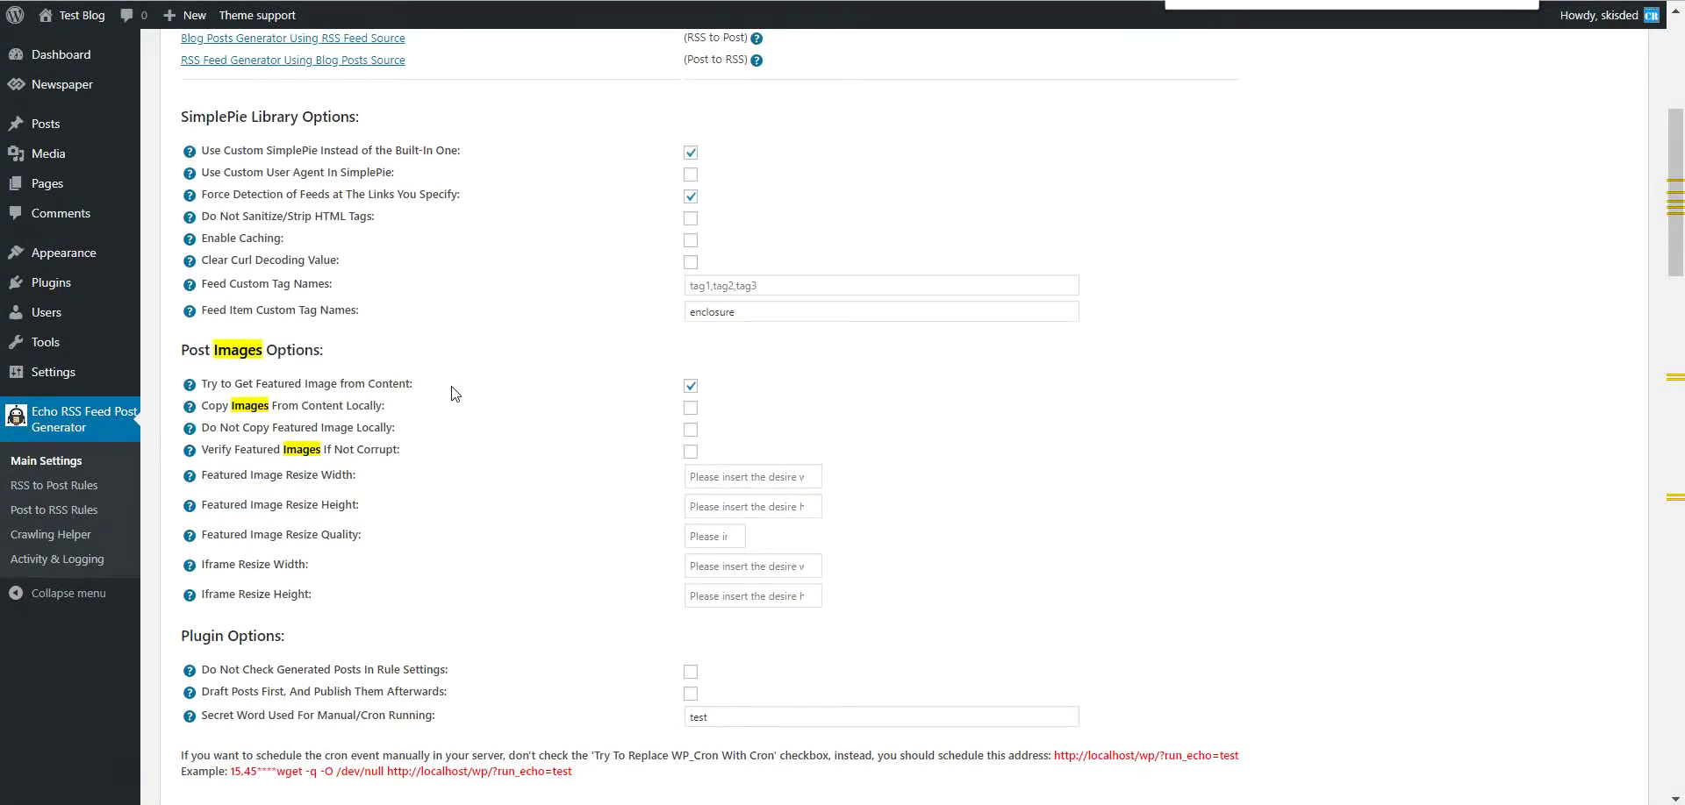
key("Return")
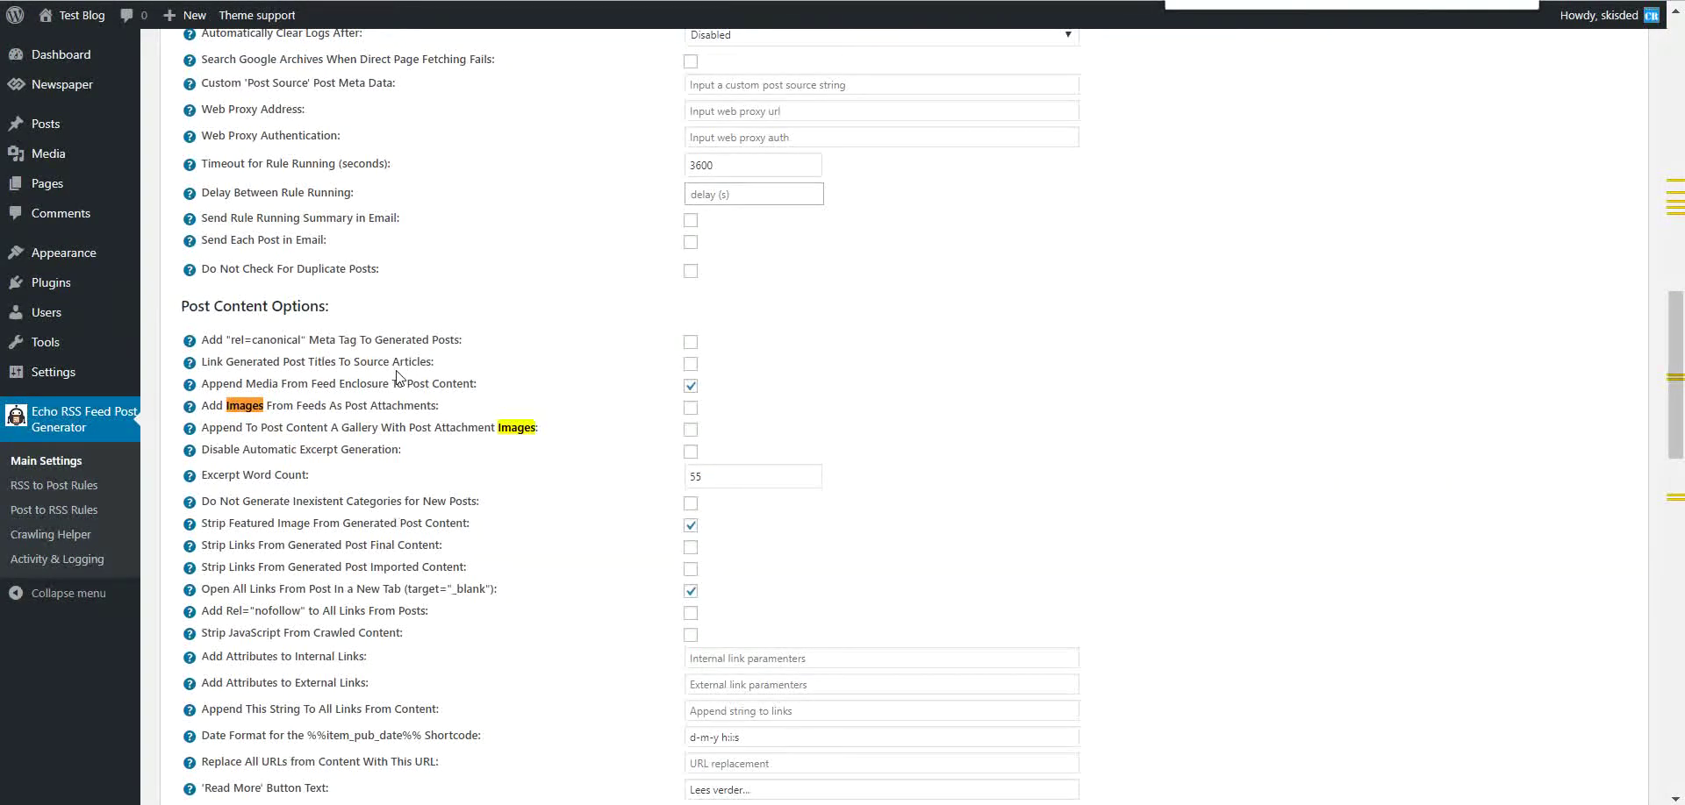
scroll(375, 425, "down", 7)
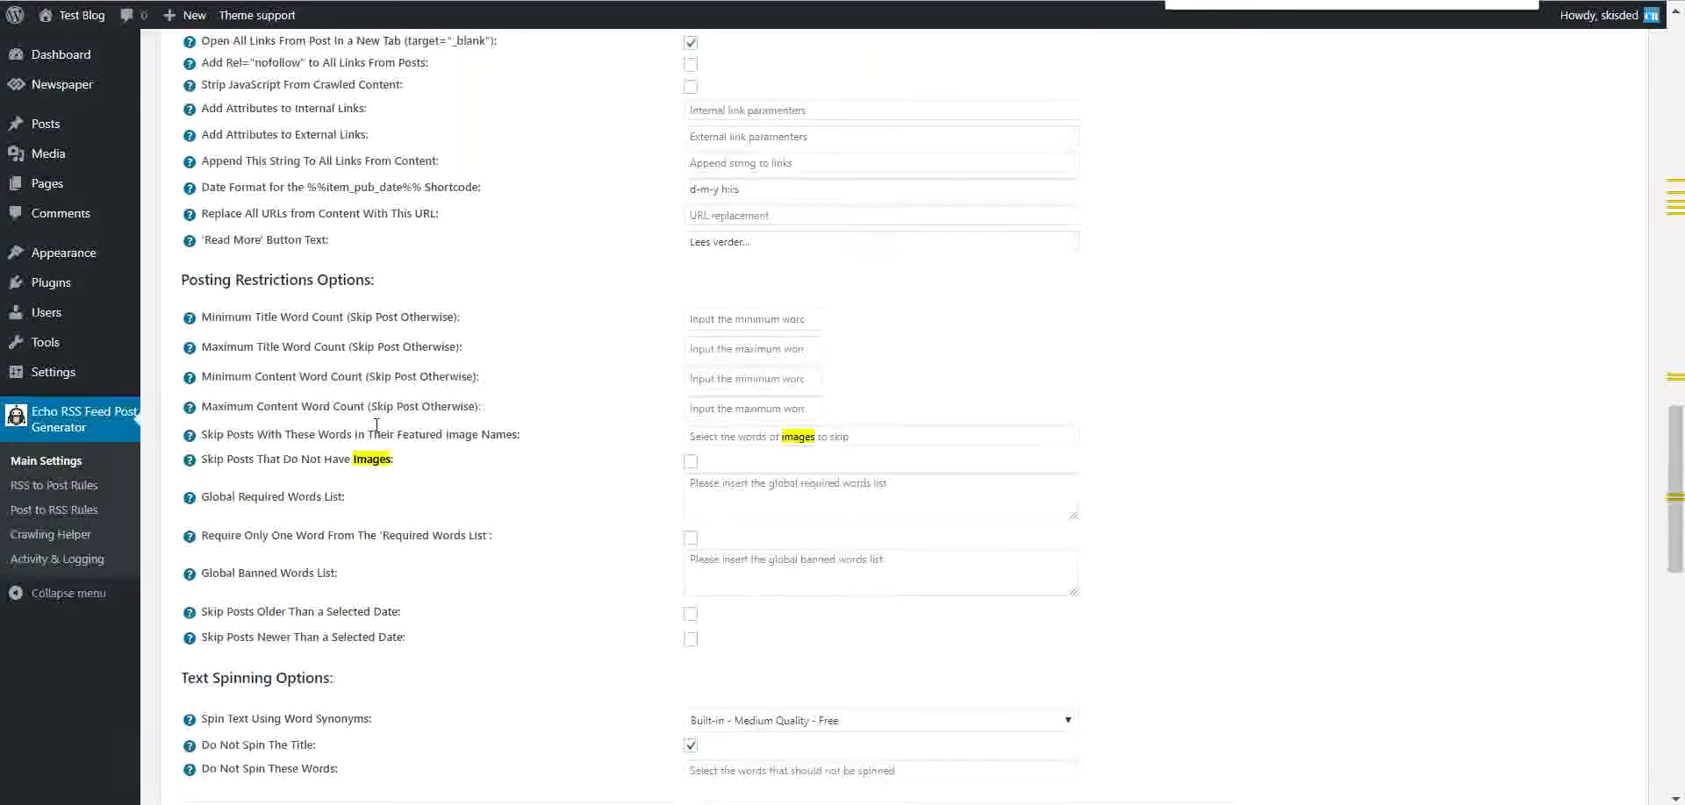
scroll(375, 426, "down", 10)
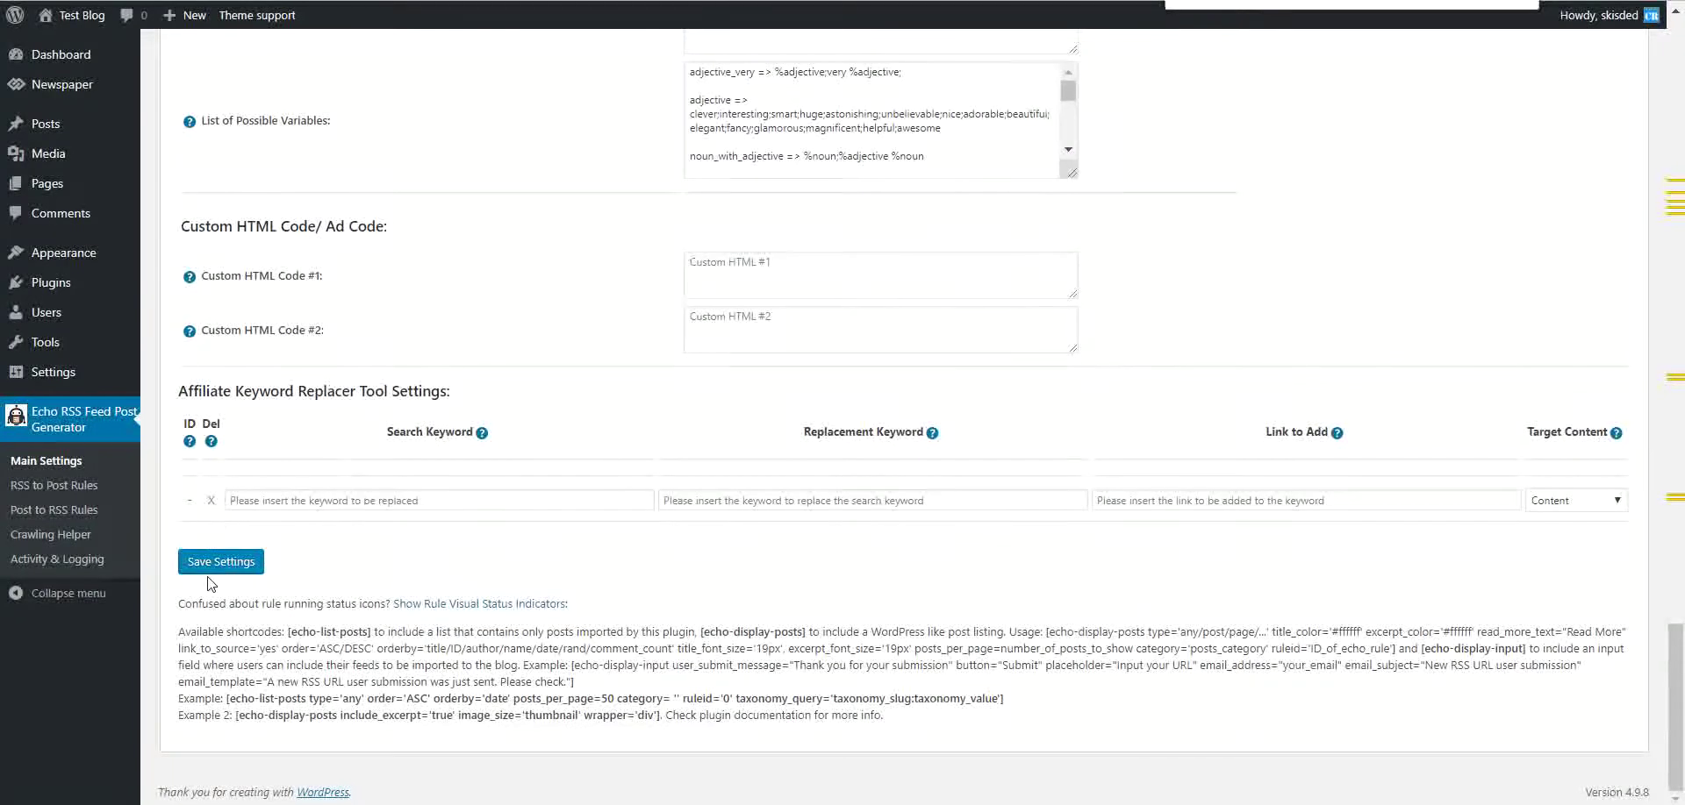
left_click(208, 572)
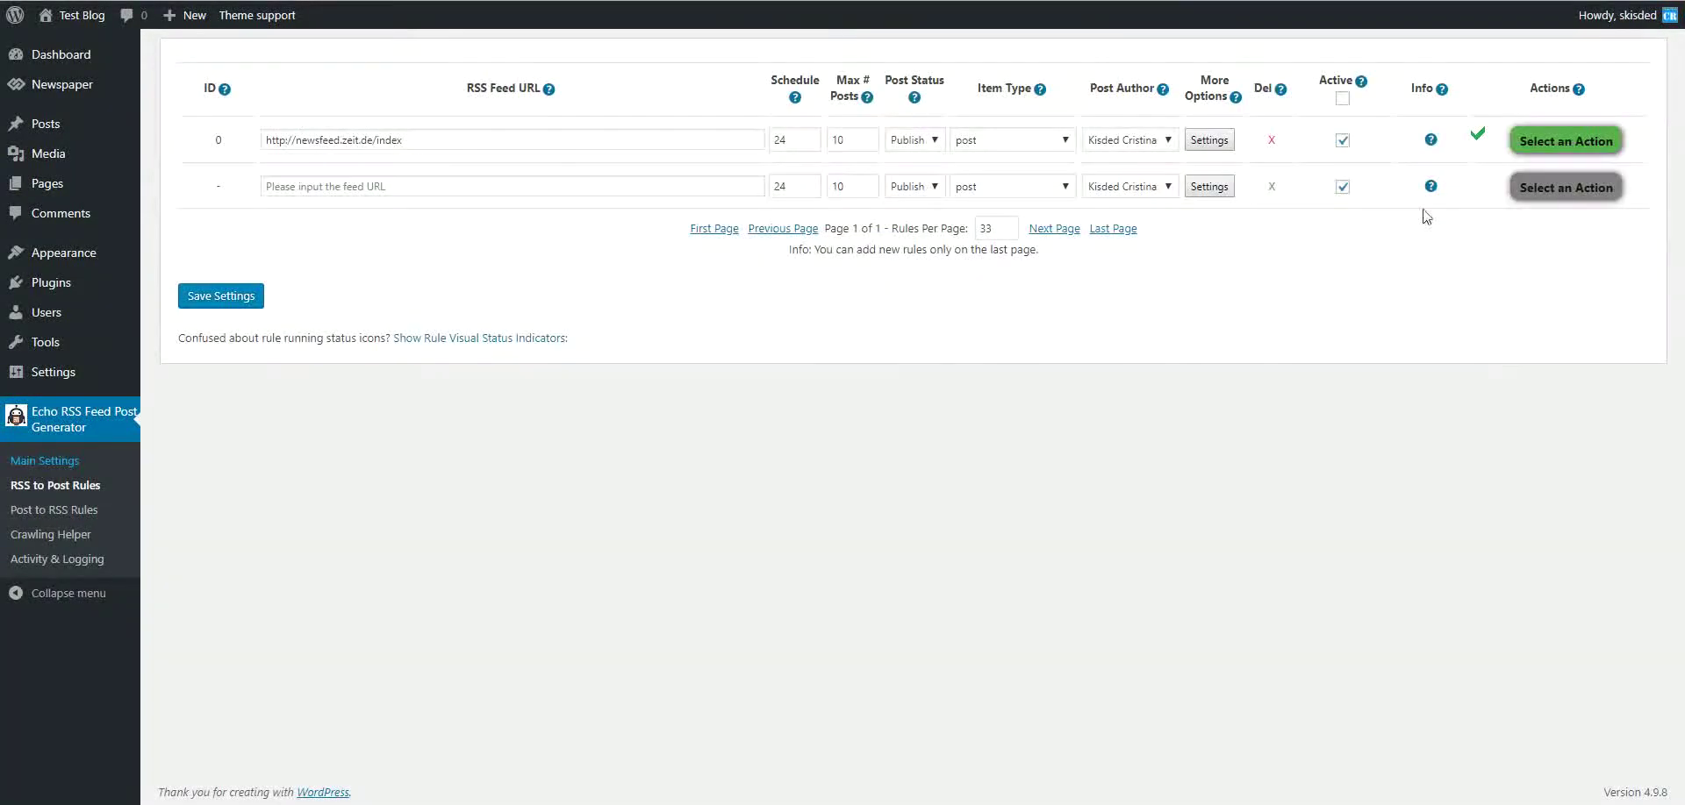
- Permanently delete all of rule 0's posts and save it with Max # Posts 2
left_click(1565, 141)
left_click(1588, 231)
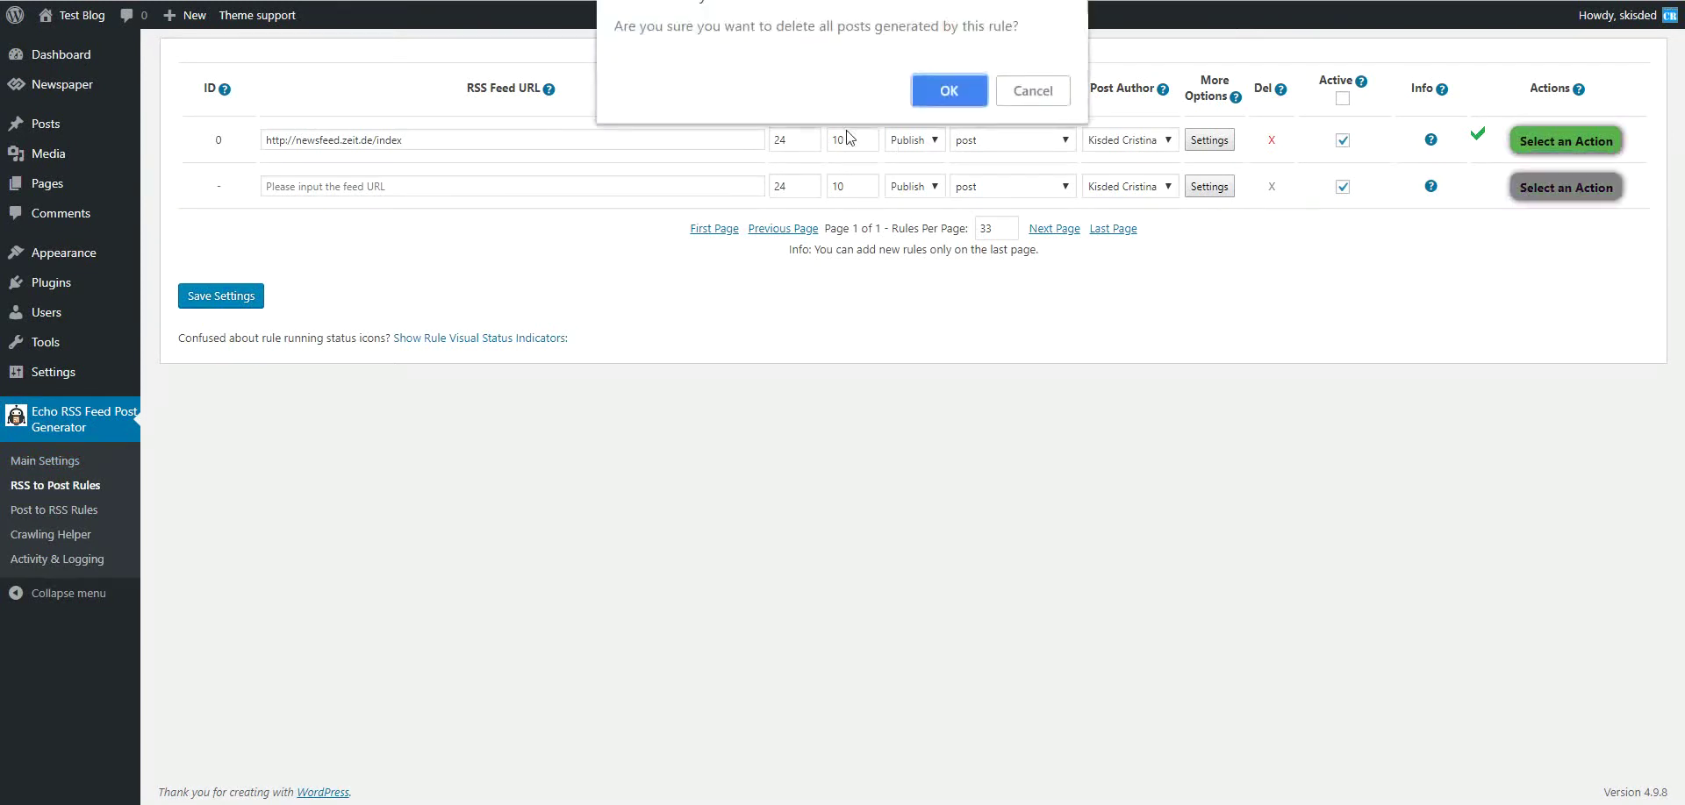
left_click(925, 86)
type("2")
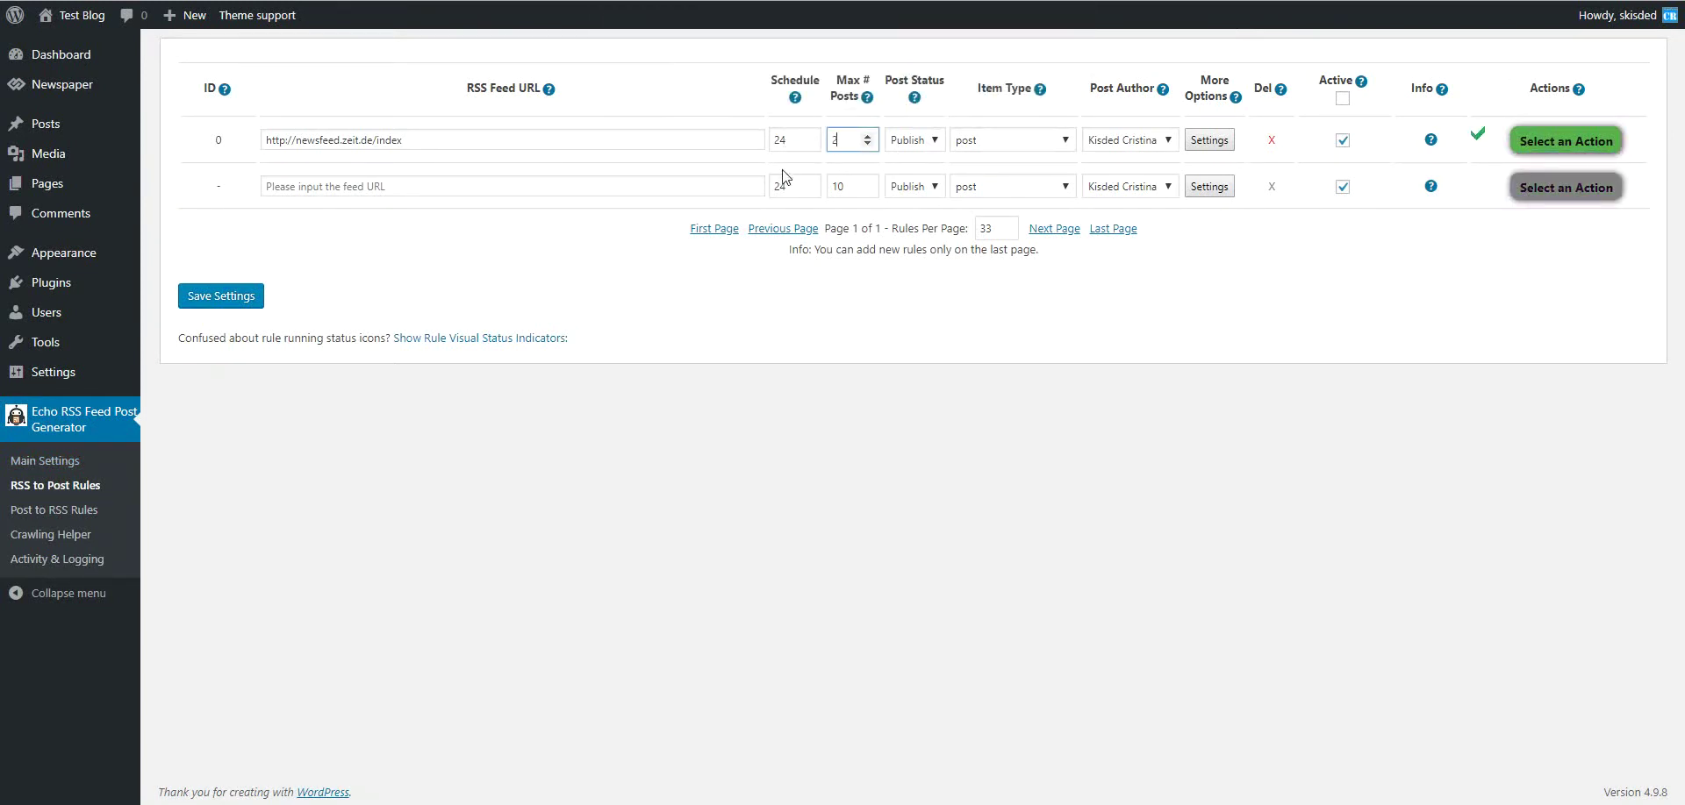
left_click(243, 297)
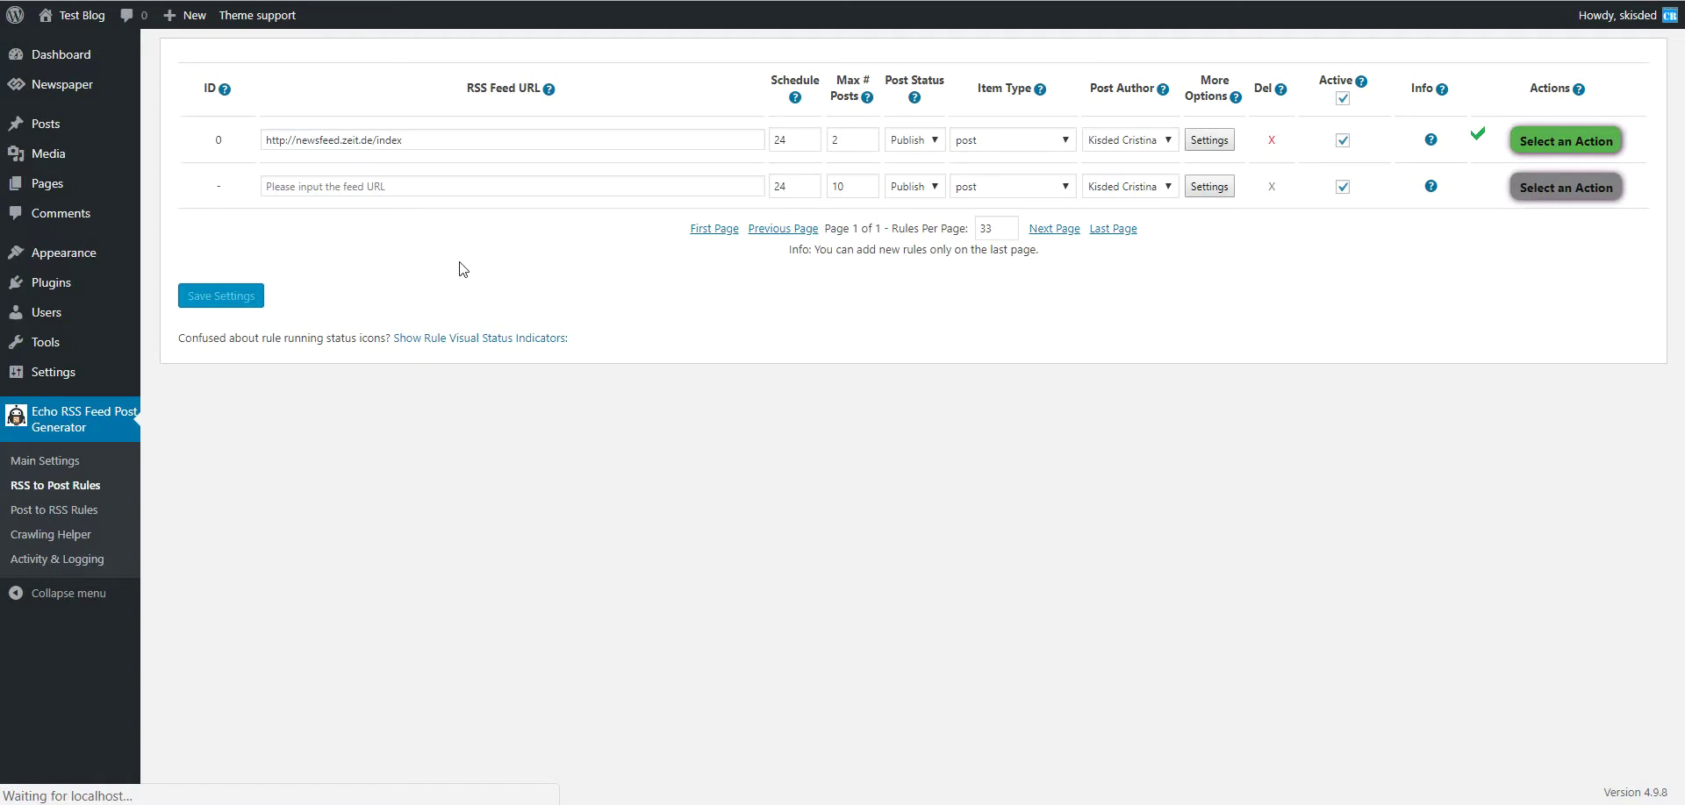
- Run rule 0 now to import fresh posts
left_click(1542, 143)
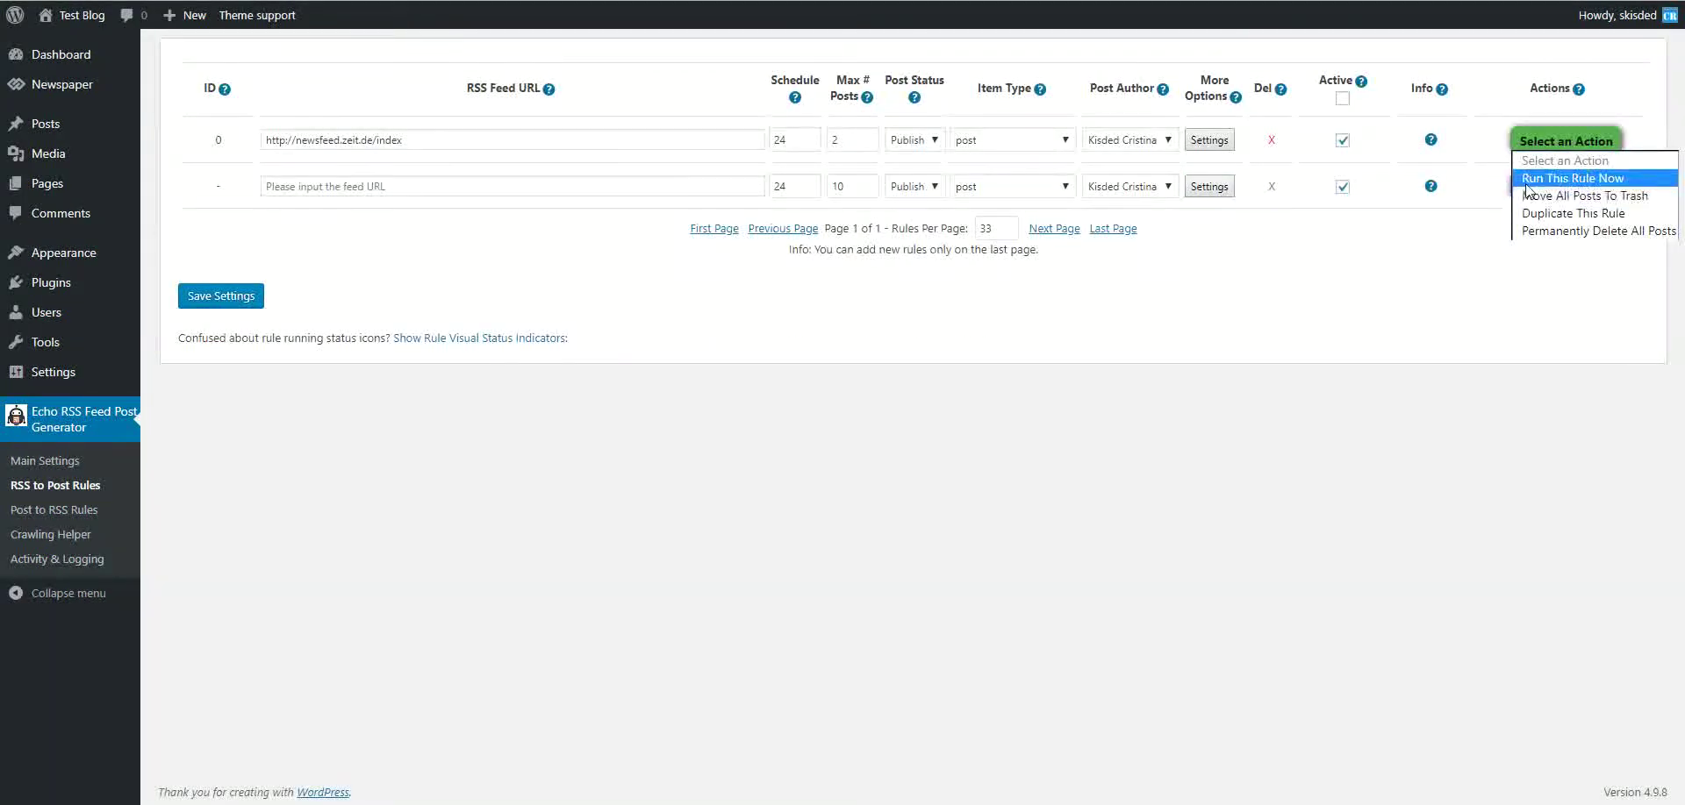
left_click(1572, 178)
left_click(952, 64)
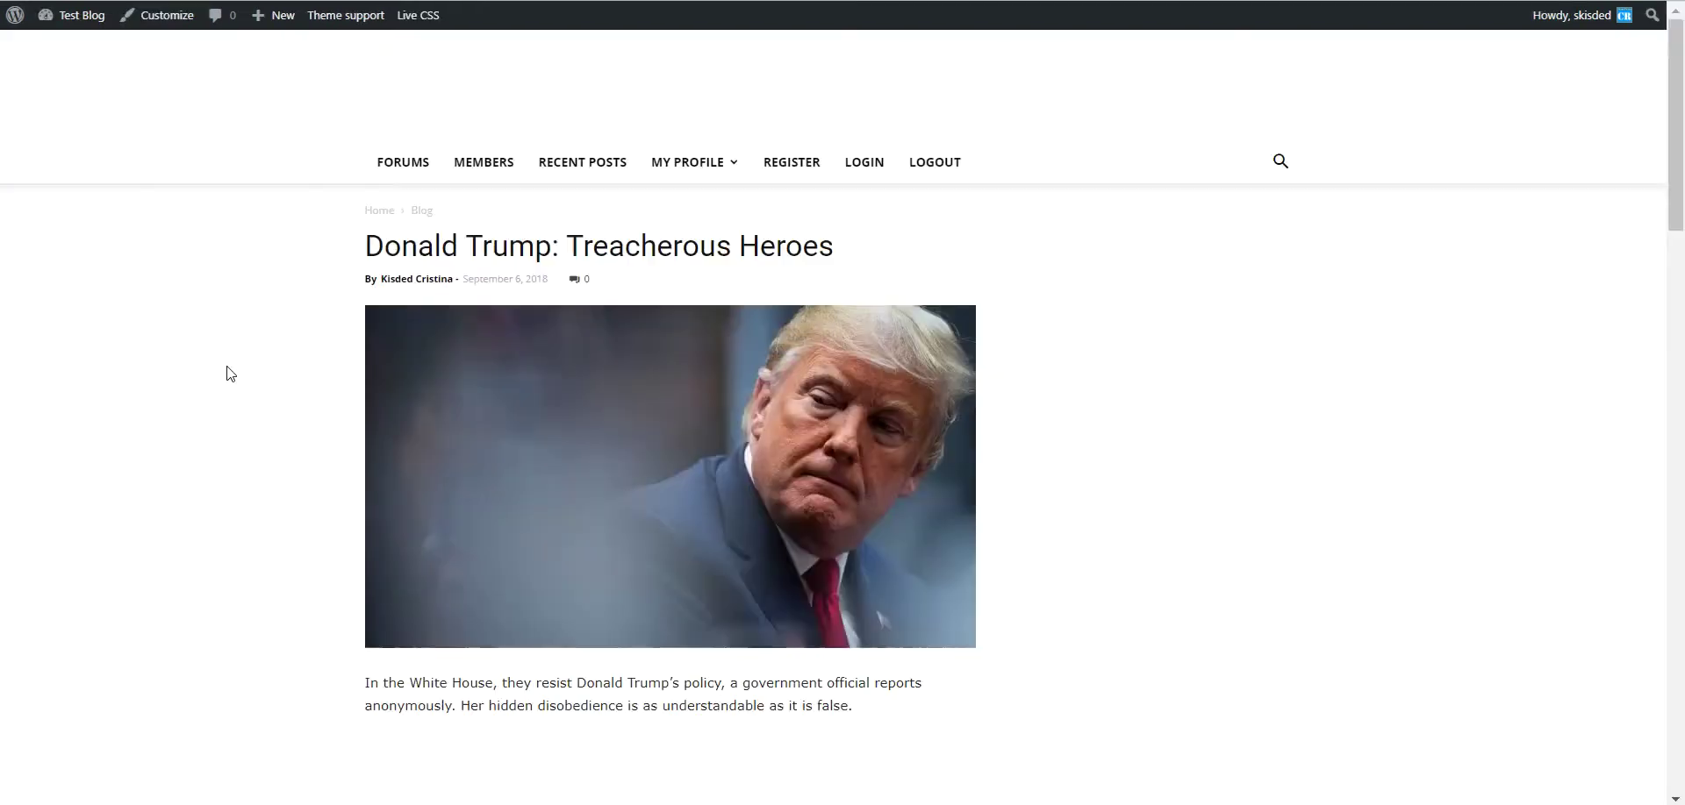
- Scroll through the newly imported English posts on the blog
scroll(215, 367, "down", 1)
scroll(215, 366, "up", 1)
scroll(336, 367, "down", 3)
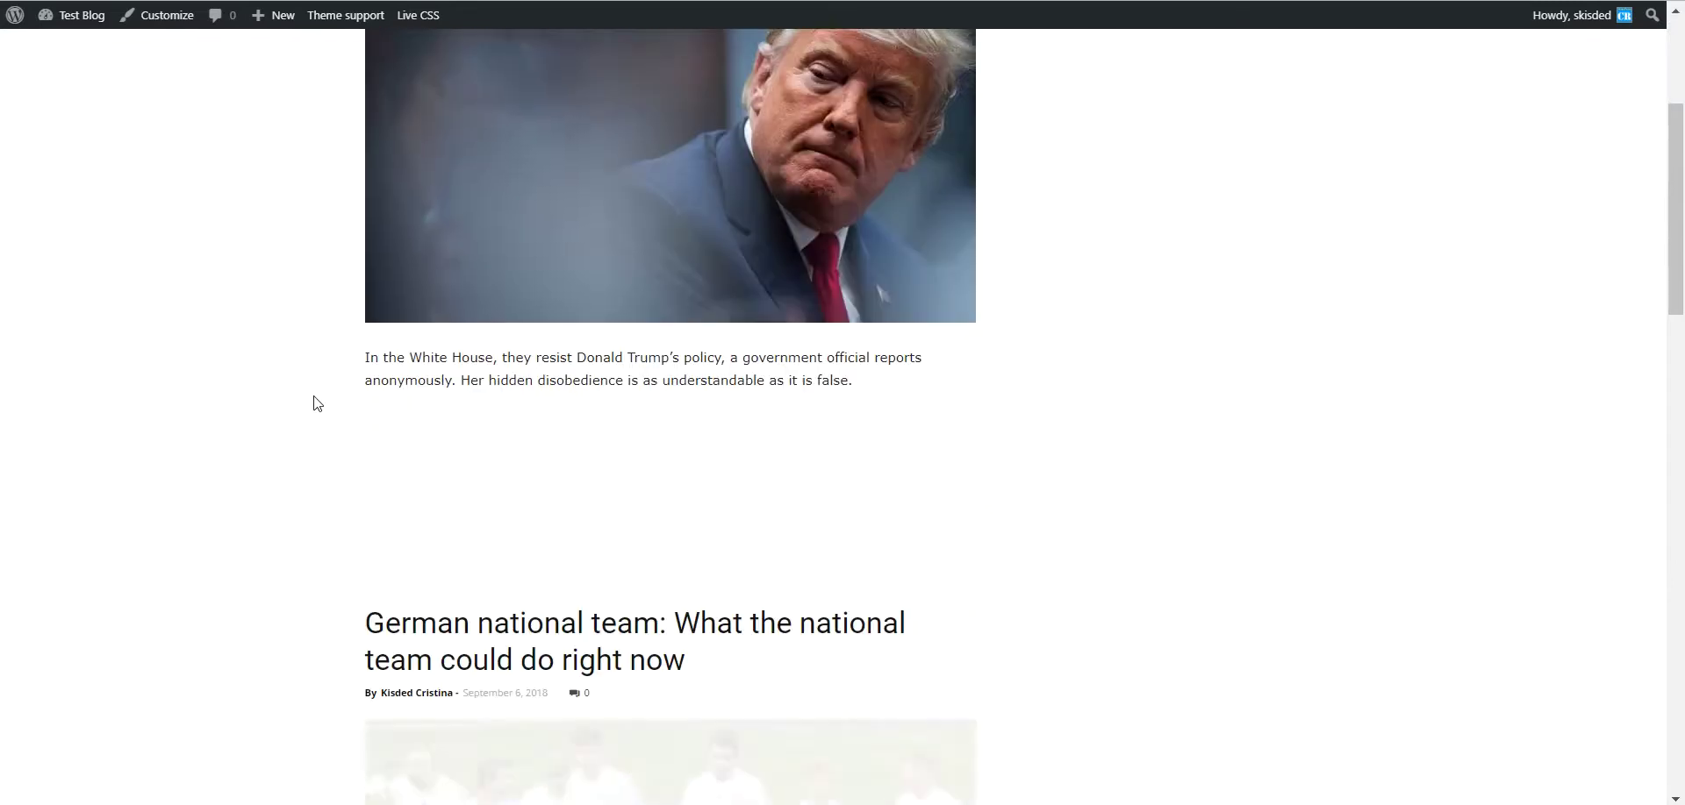
scroll(357, 375, "down", 7)
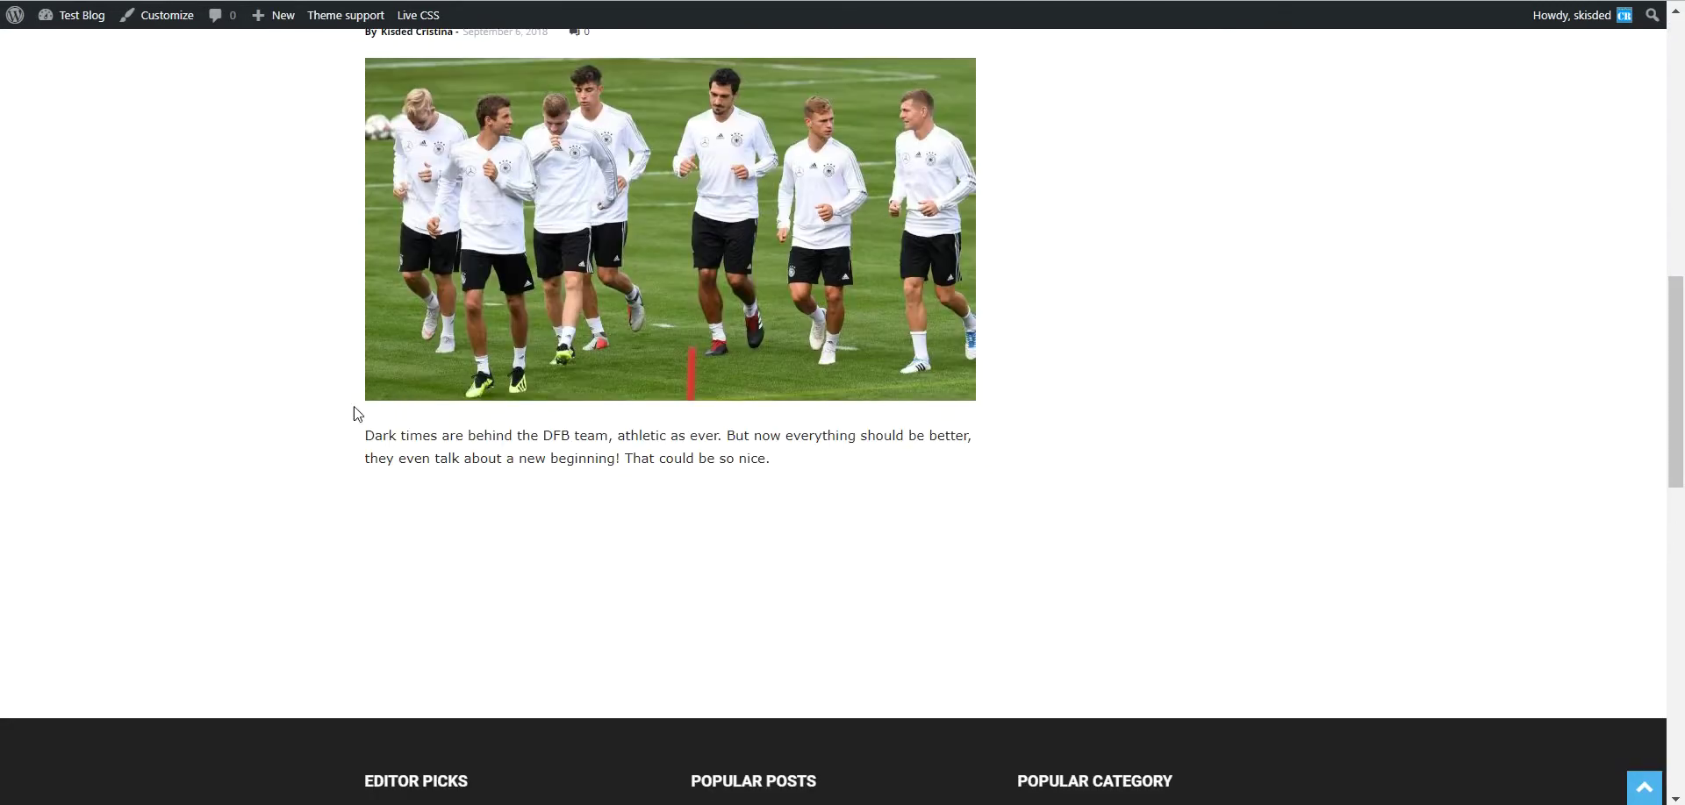
scroll(529, 553, "up", 6)
scroll(529, 552, "up", 5)
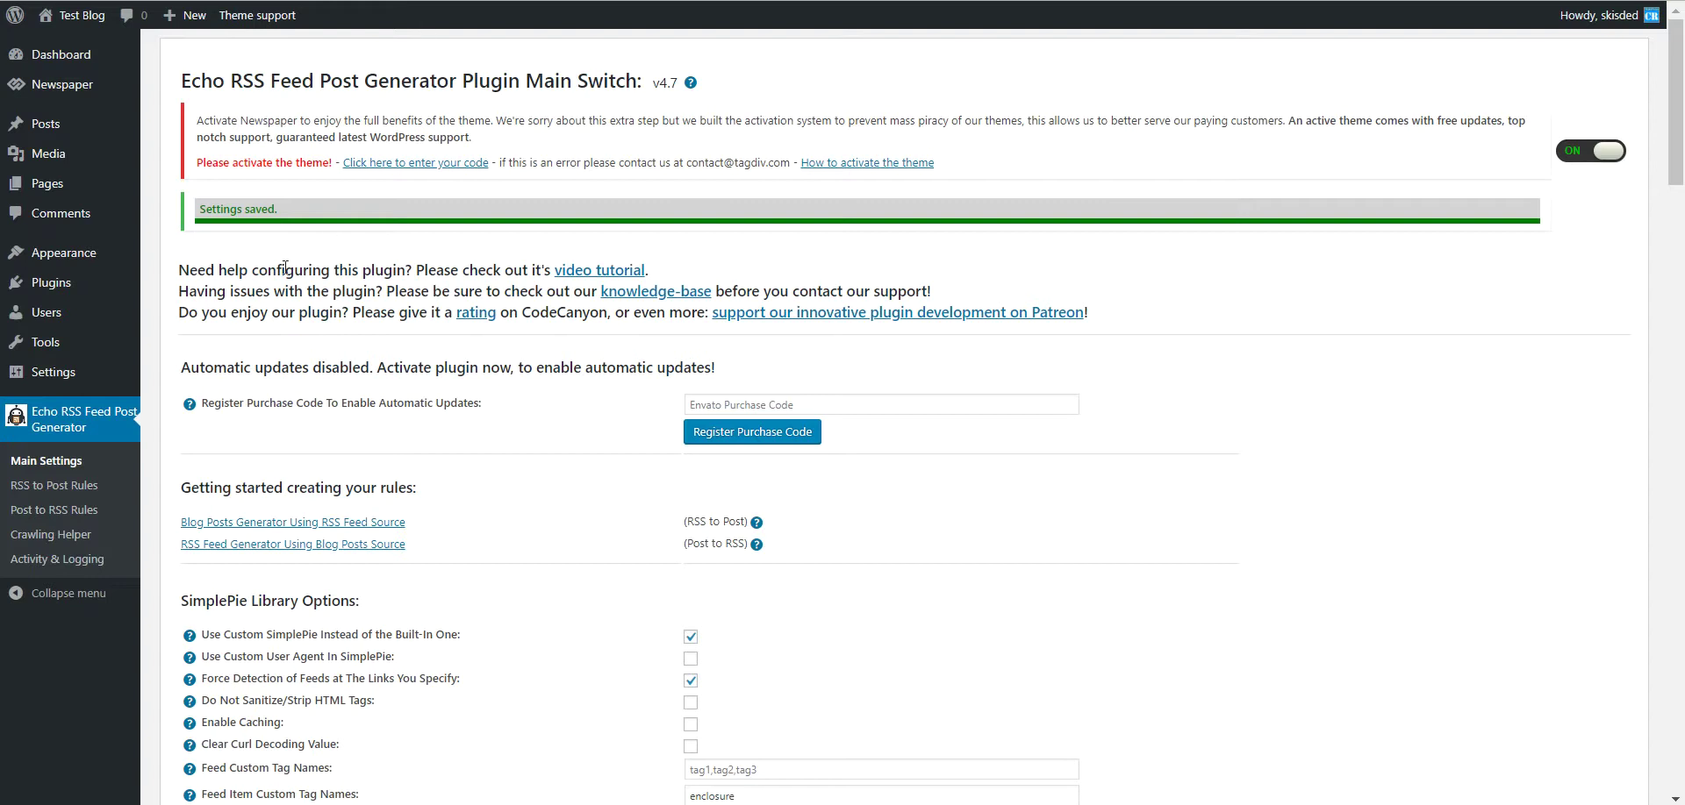
- Enable Try to Get Full Article Content in rule 0's advanced settings
left_click_drag(179, 271, 550, 263)
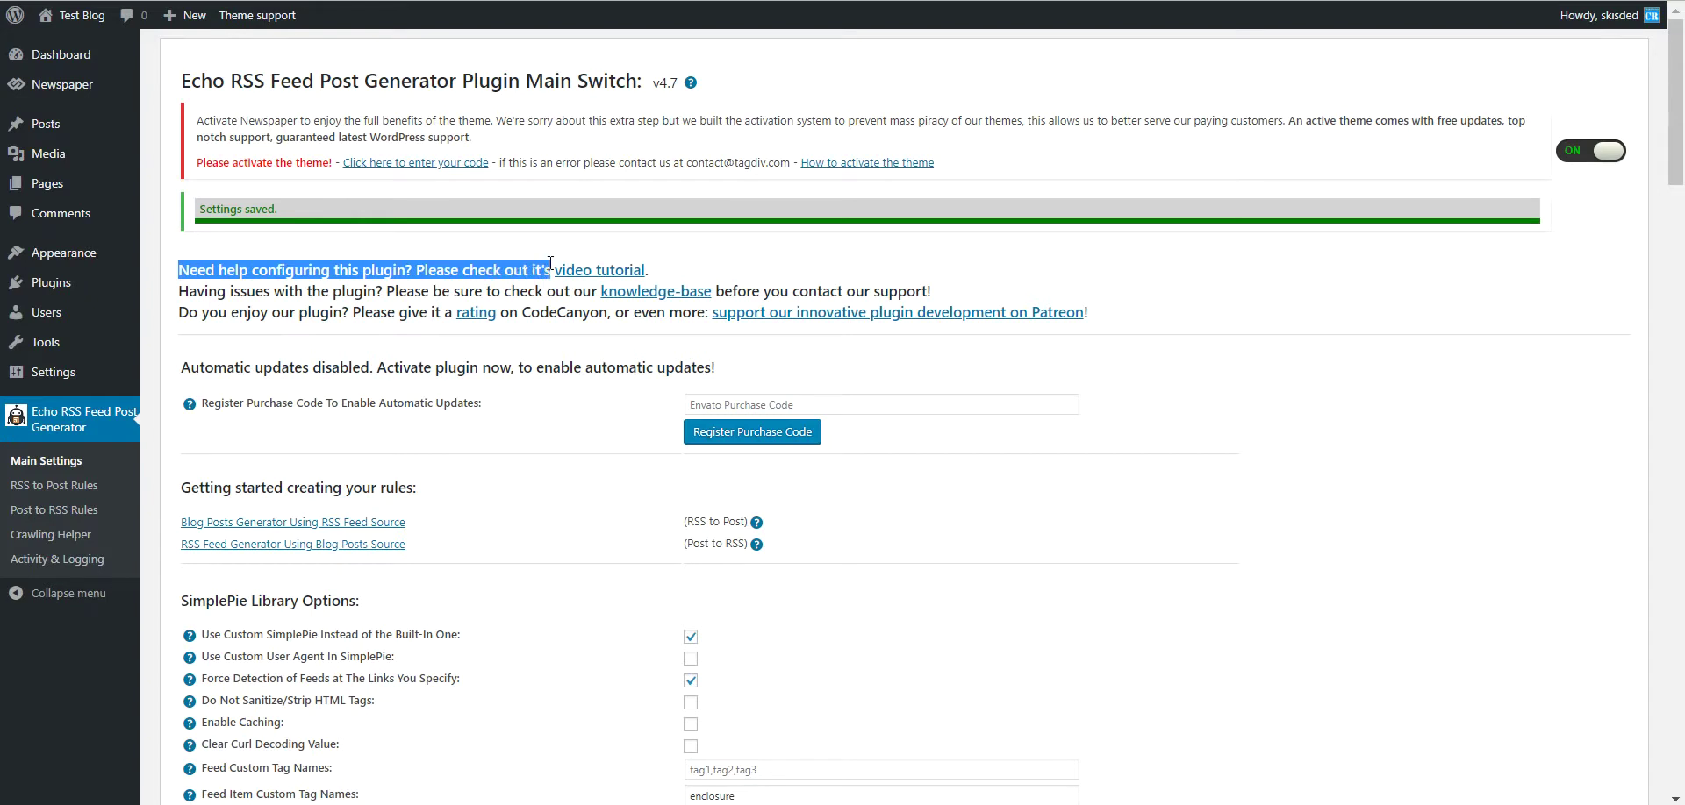
double_click(339, 290)
left_click(325, 309)
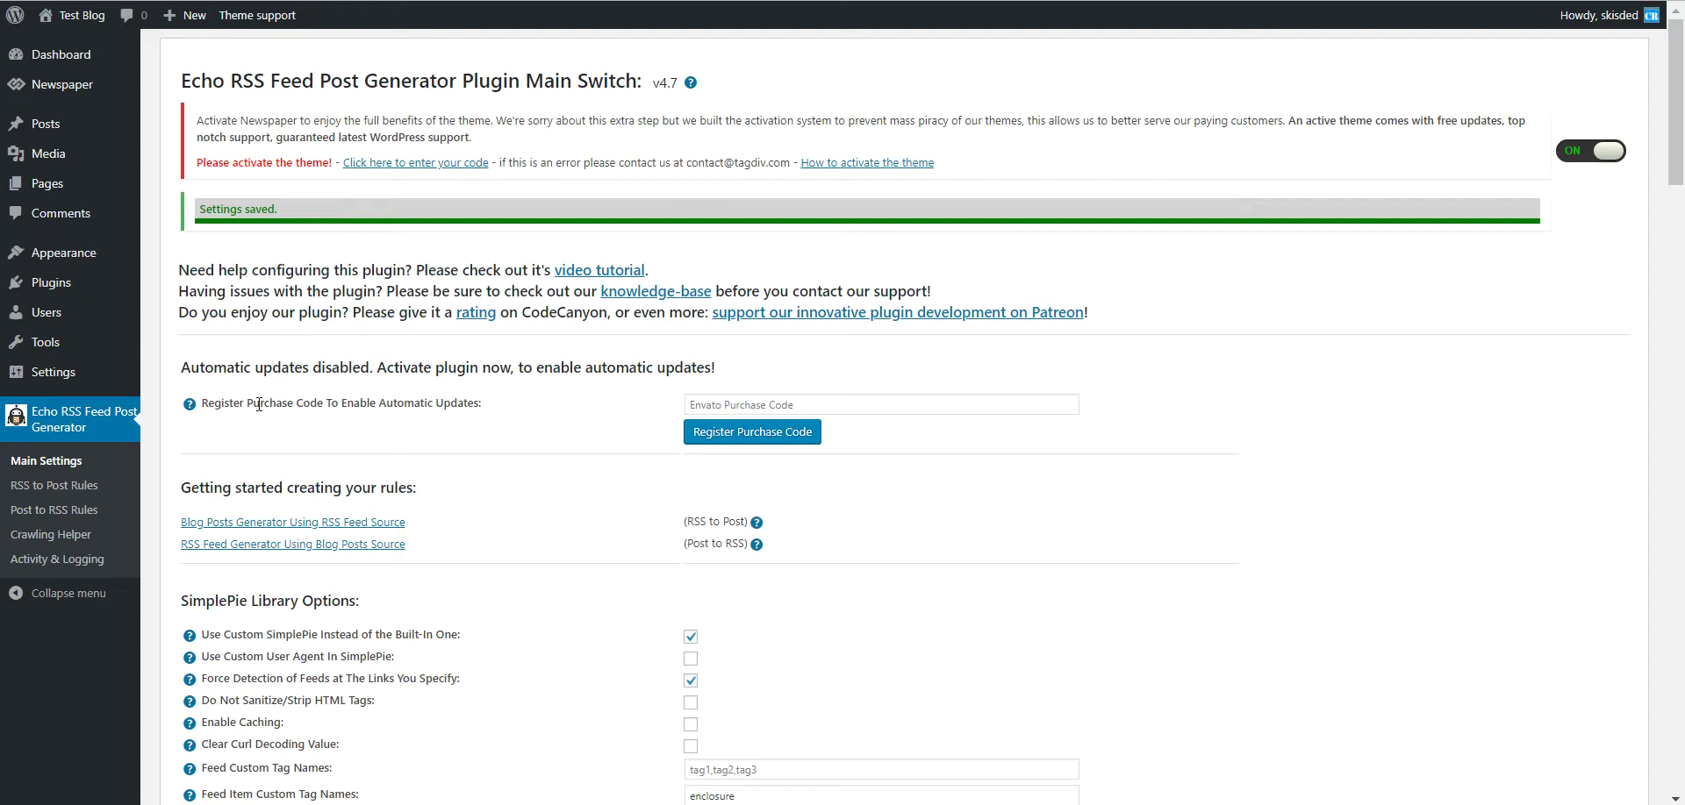
left_click(54, 487)
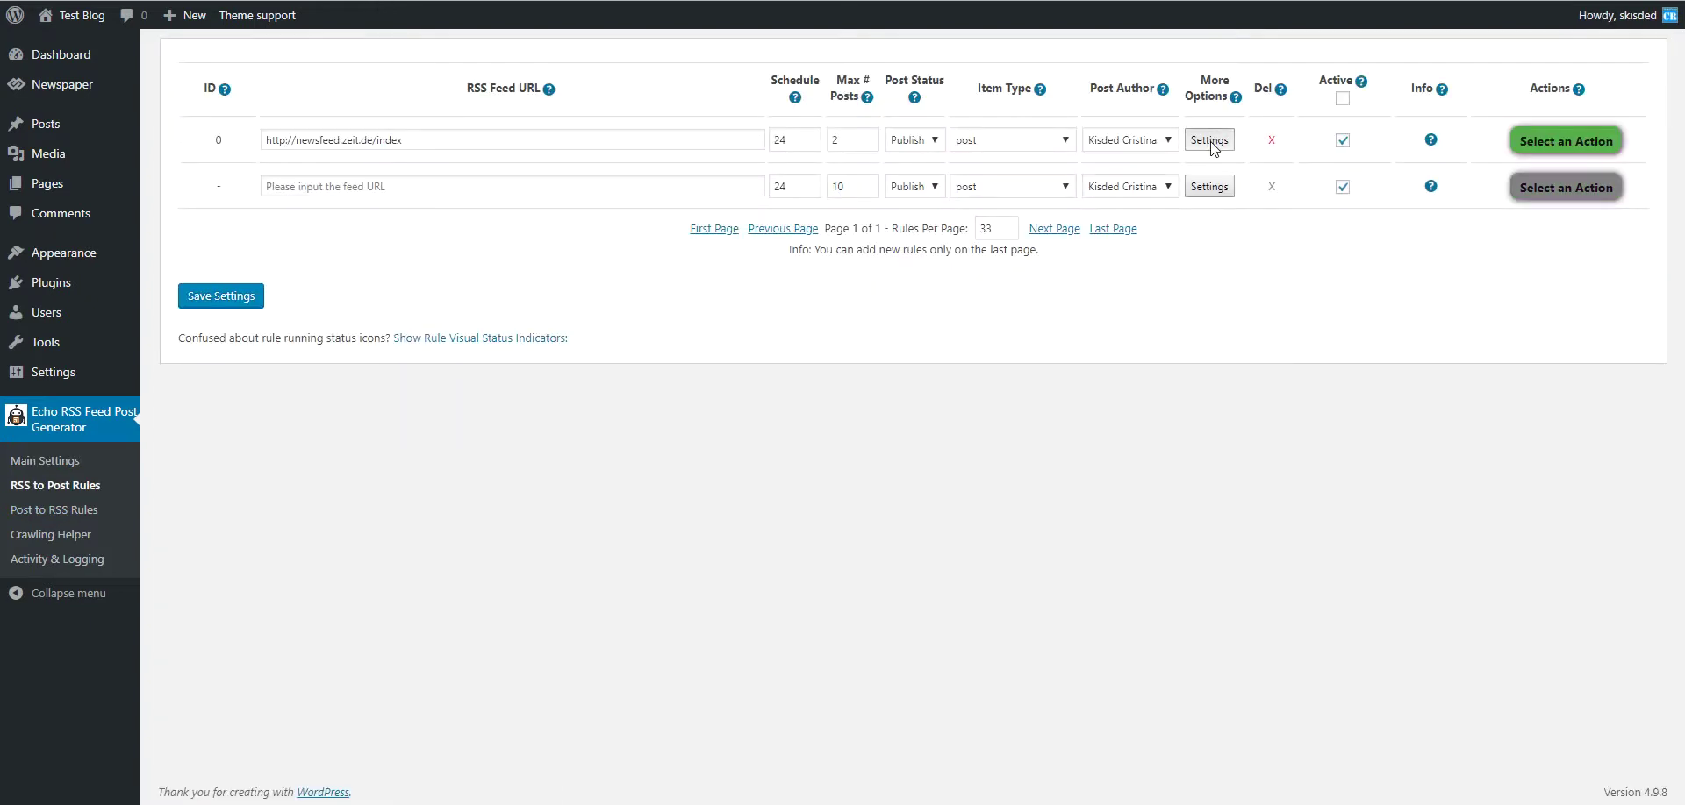
left_click(1209, 139)
scroll(584, 425, "down", 15)
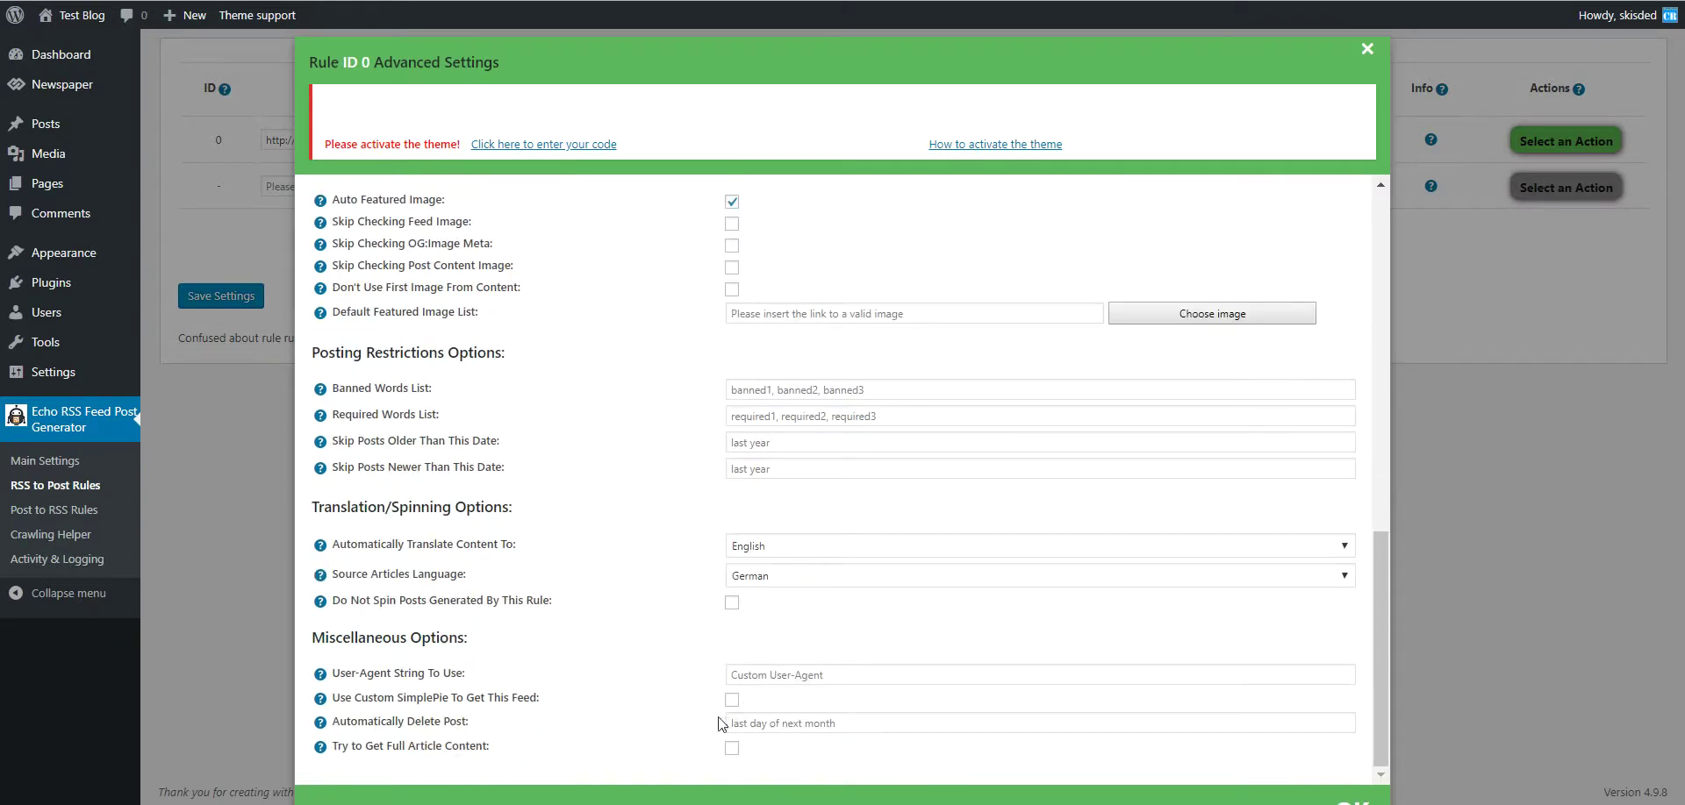
left_click(732, 750)
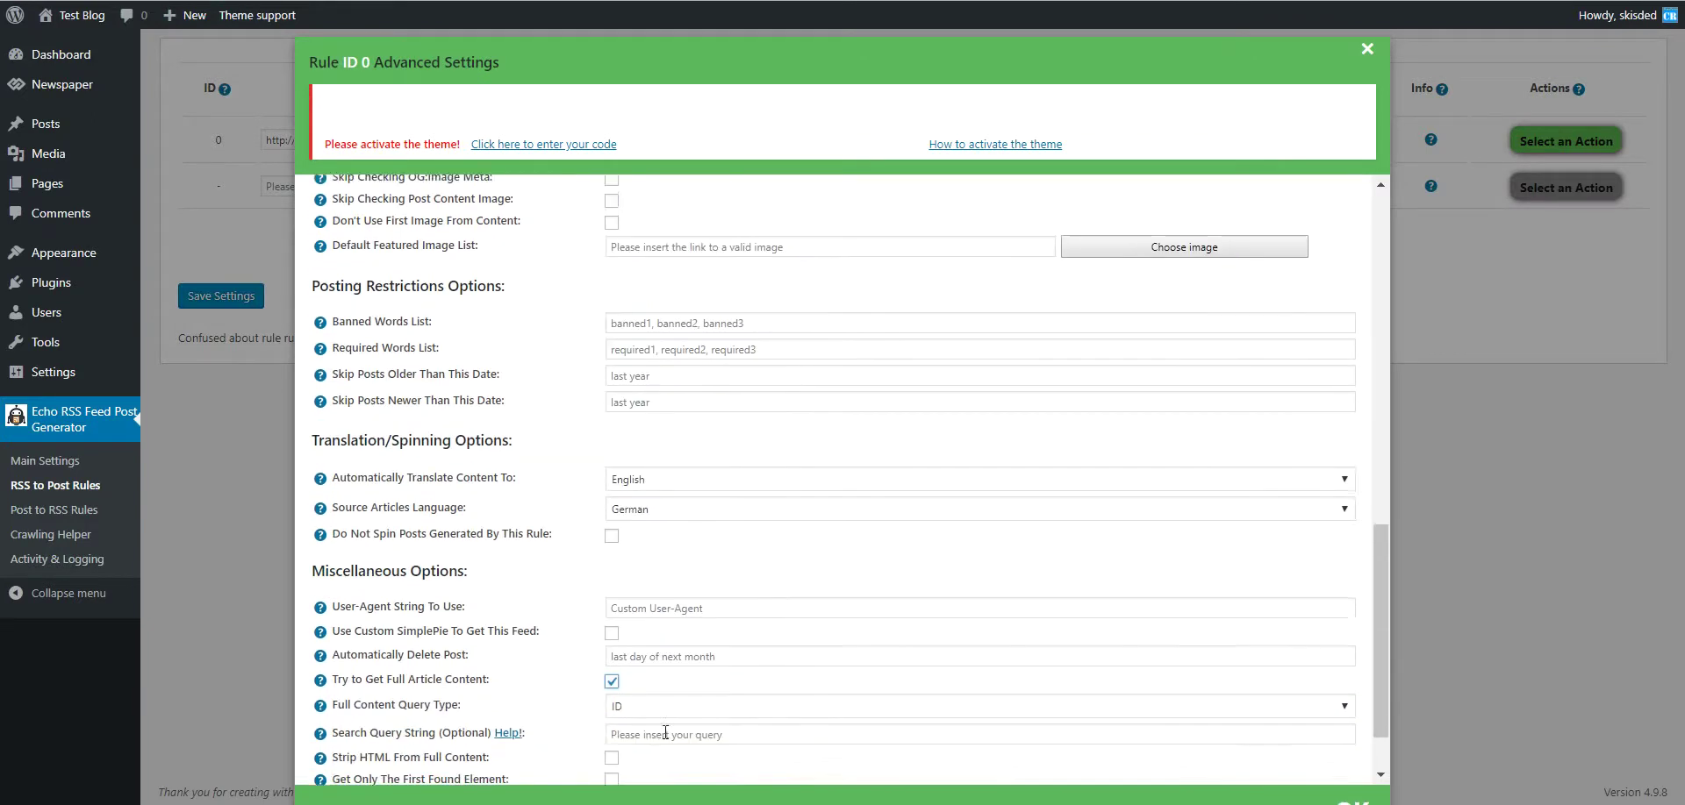
scroll(732, 752, "down", 2)
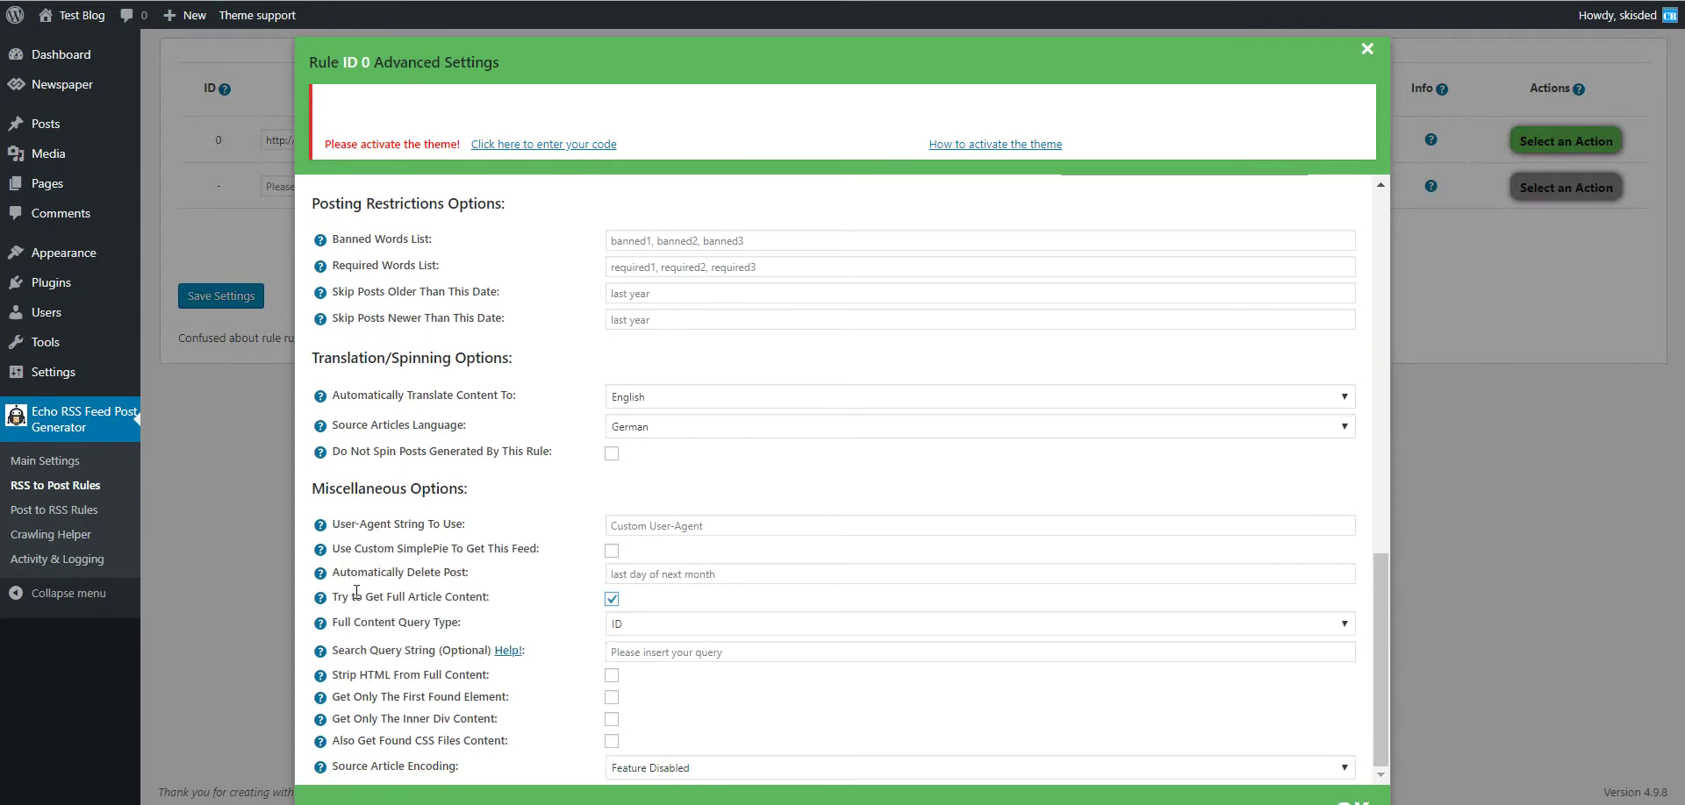
left_click_drag(356, 593, 503, 603)
left_click(460, 599)
left_click(281, 330)
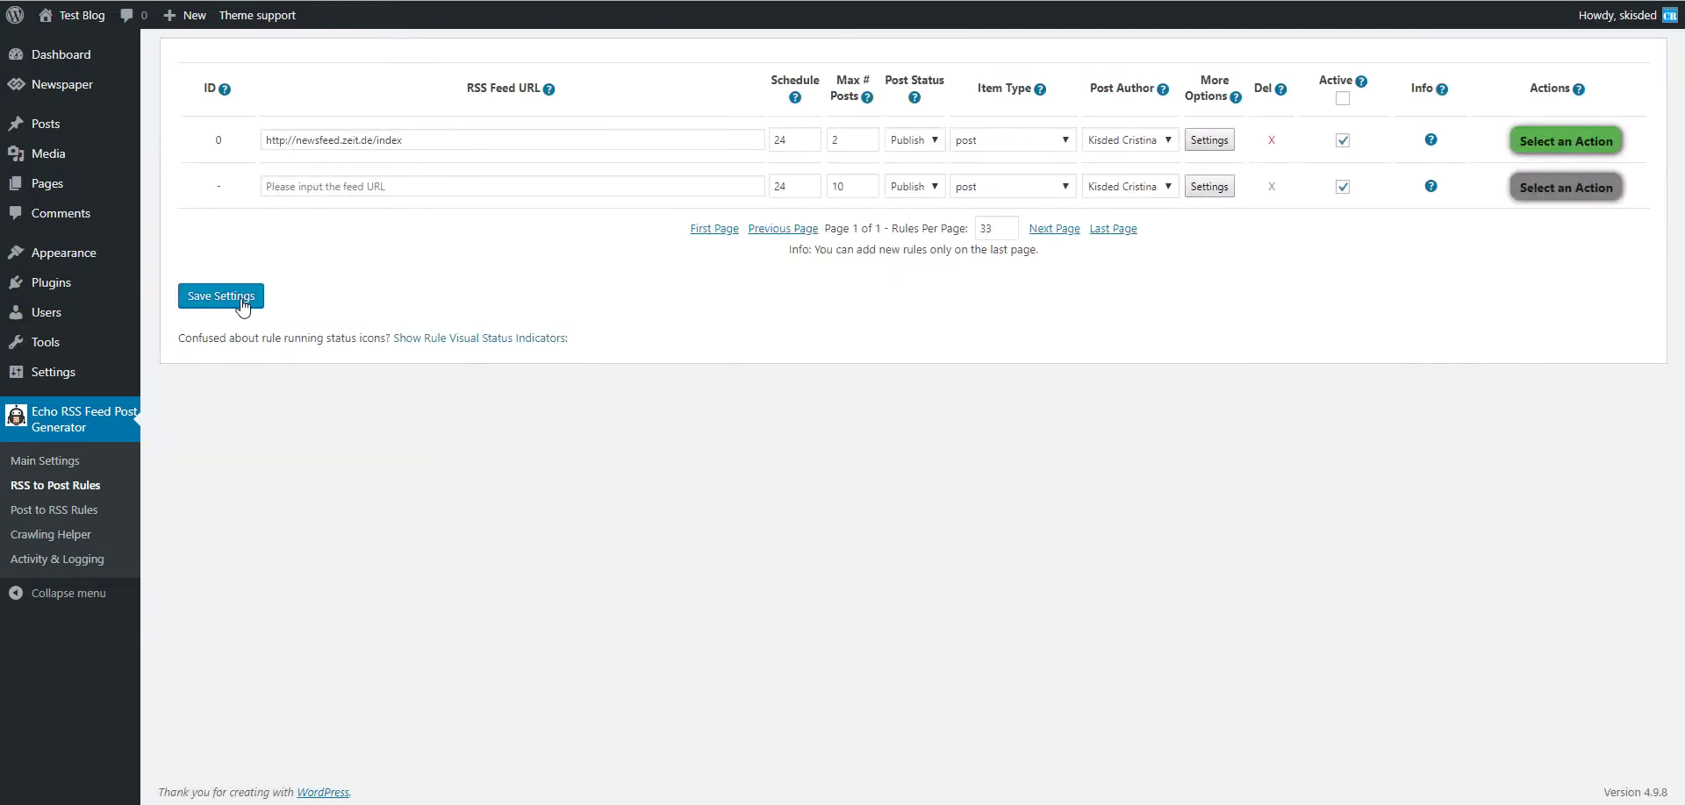
- Set rule 0's Max # Posts to 1 and save the rules
double_click(835, 140)
type("1")
left_click(246, 297)
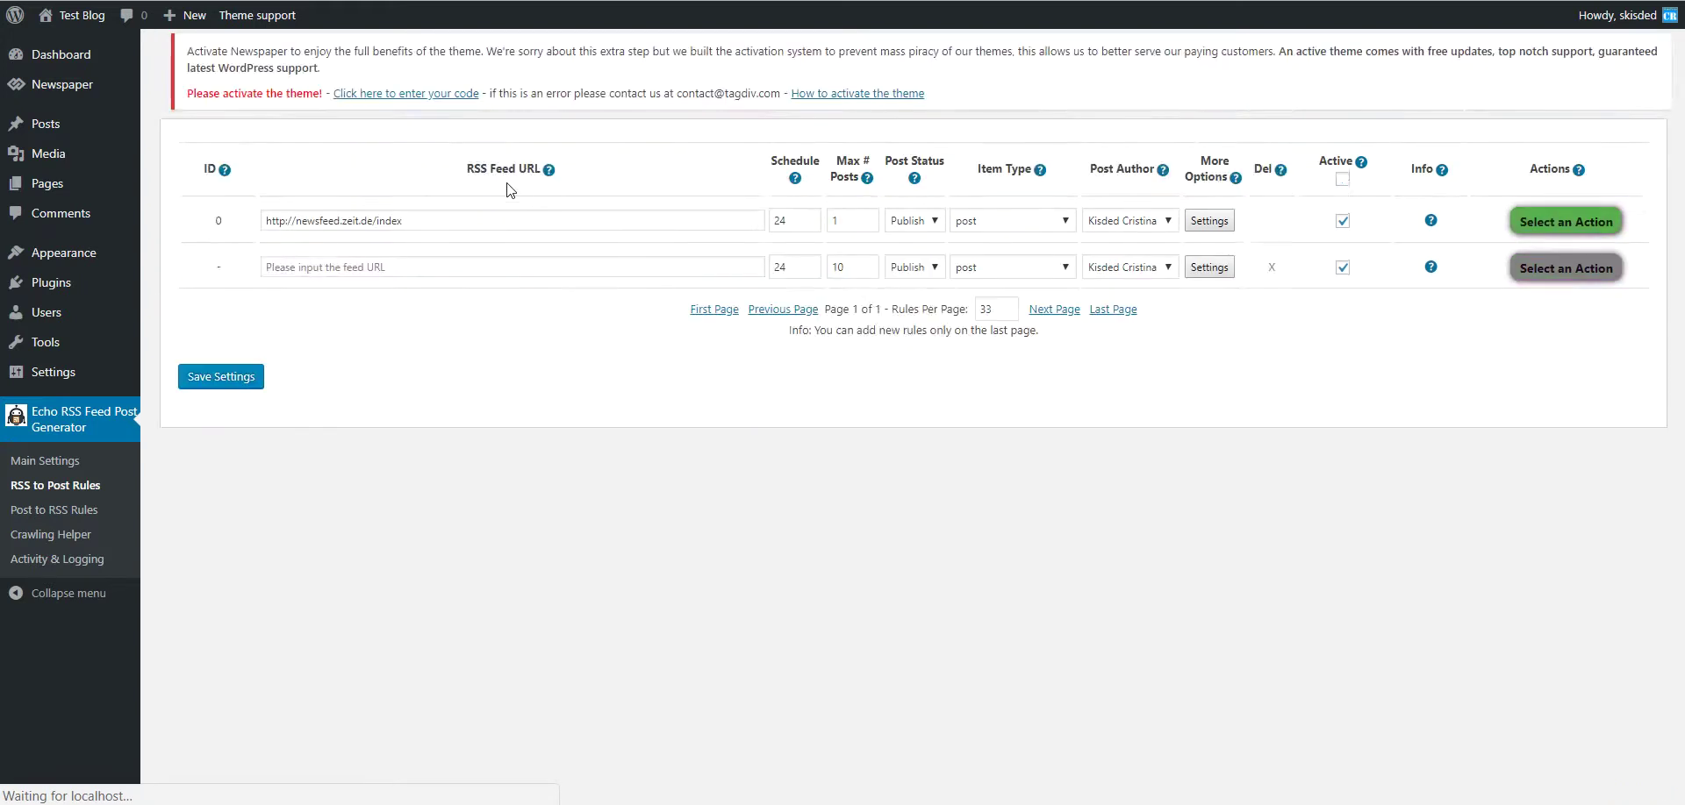
- Permanently delete all posts generated by the zeit.de feed rule
left_click(1565, 140)
left_click(1546, 231)
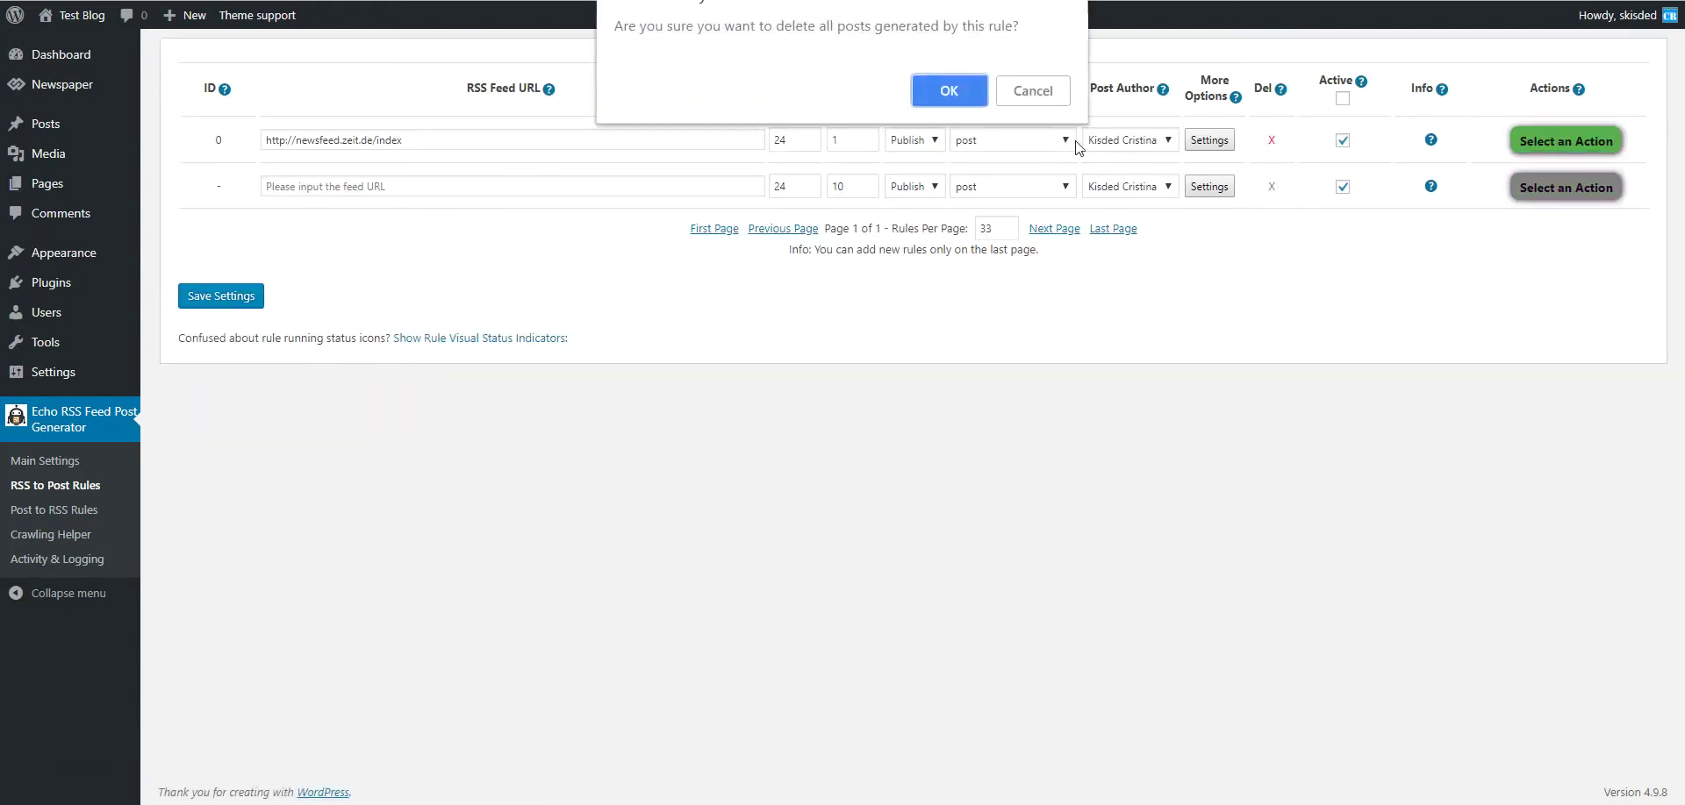
left_click(961, 93)
- Run the zeit.de feed rule again immediately to regenerate its posts
left_click(1562, 138)
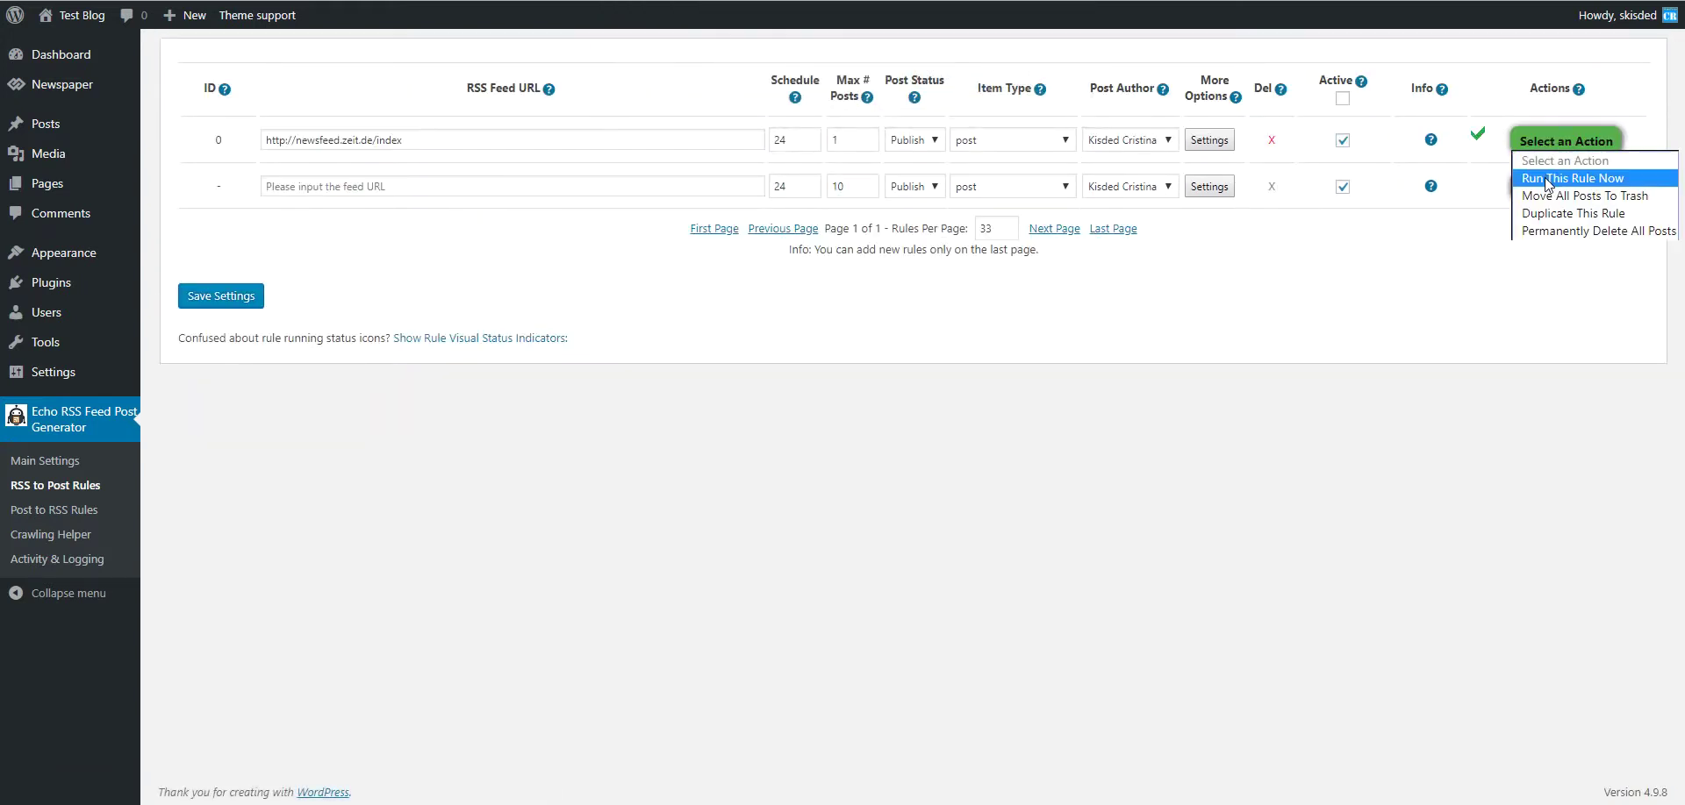
left_click(1619, 160)
left_click(929, 69)
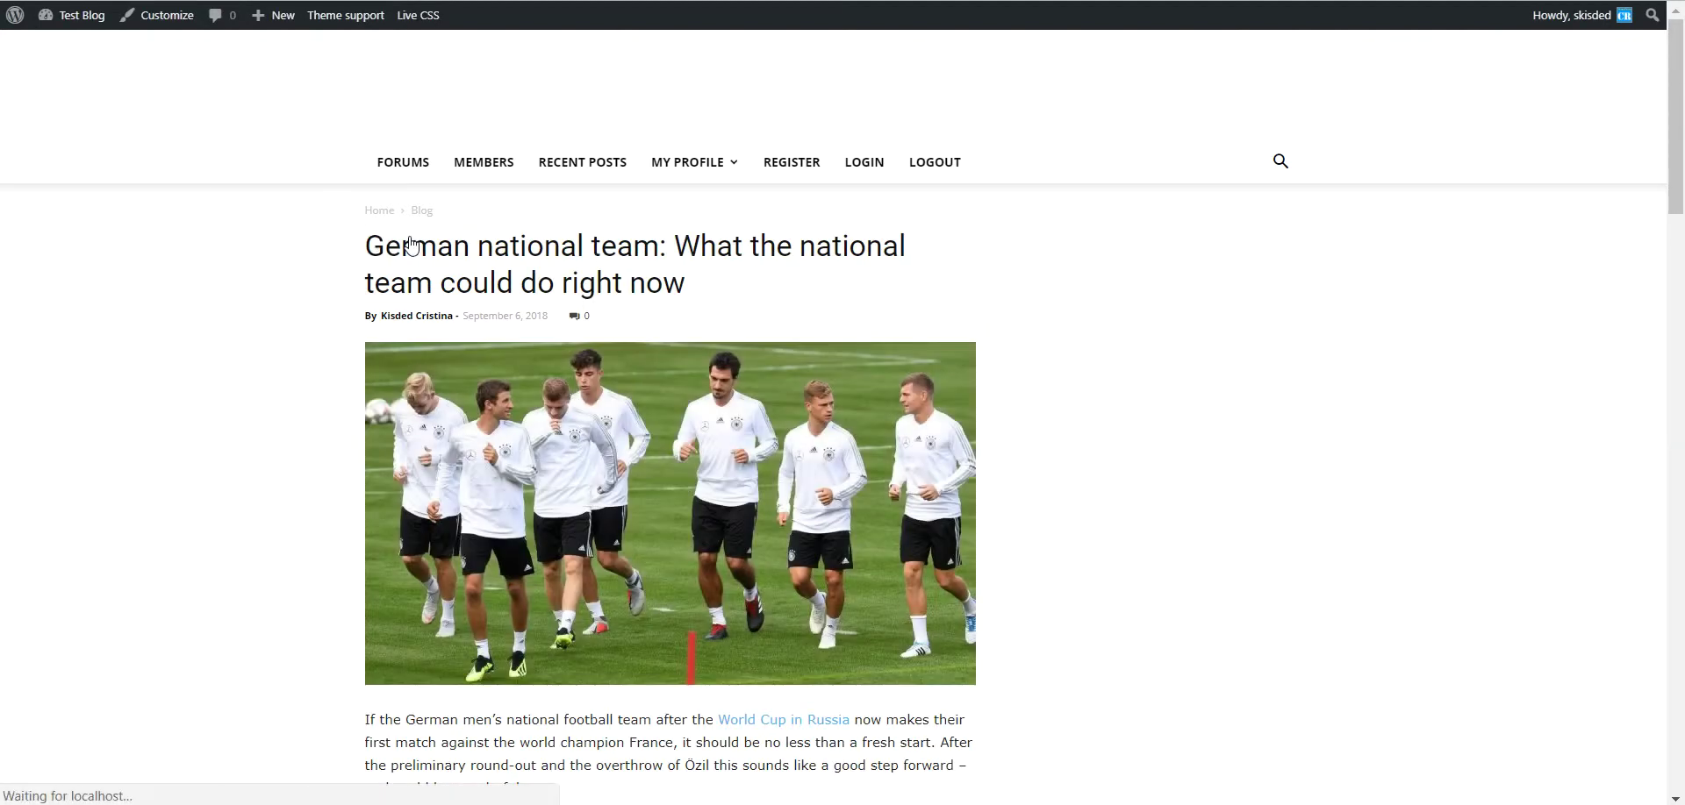
scroll(316, 264, "down", 6)
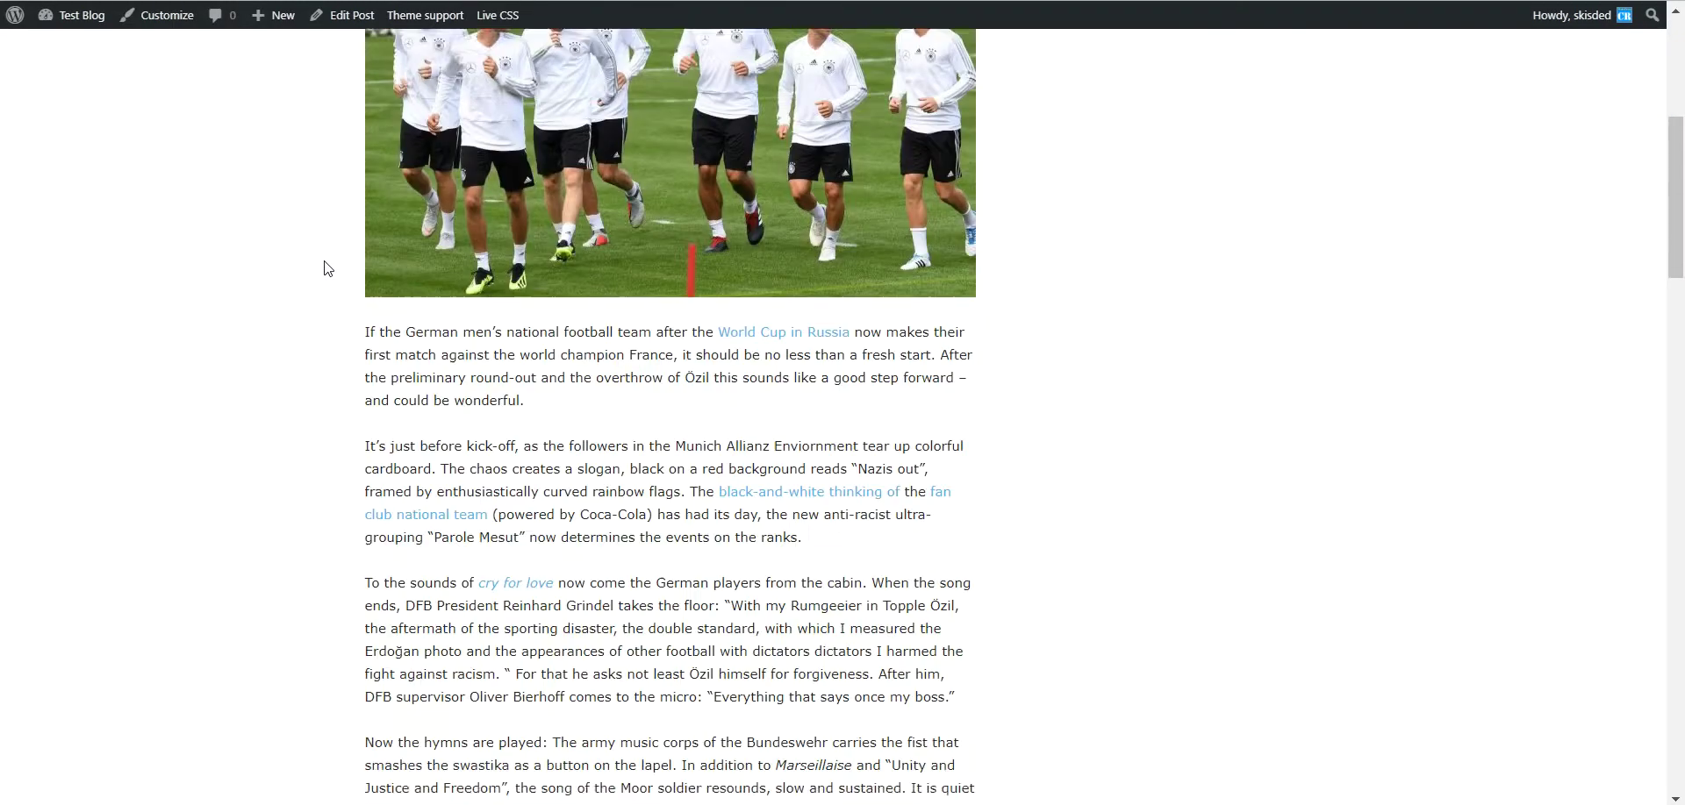
scroll(316, 263, "down", 1)
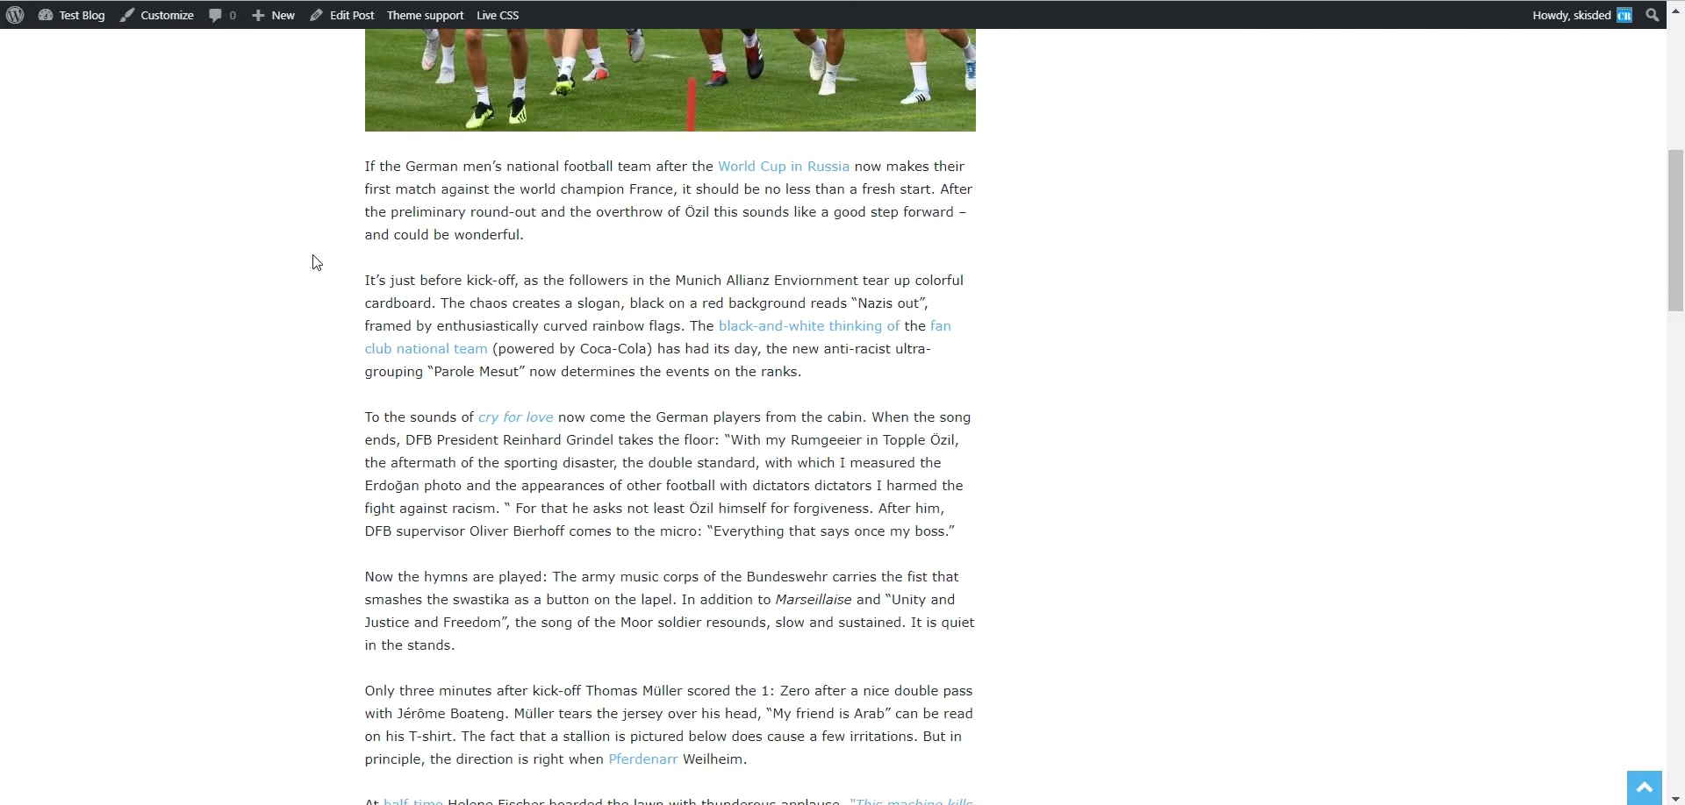
scroll(316, 261, "down", 5)
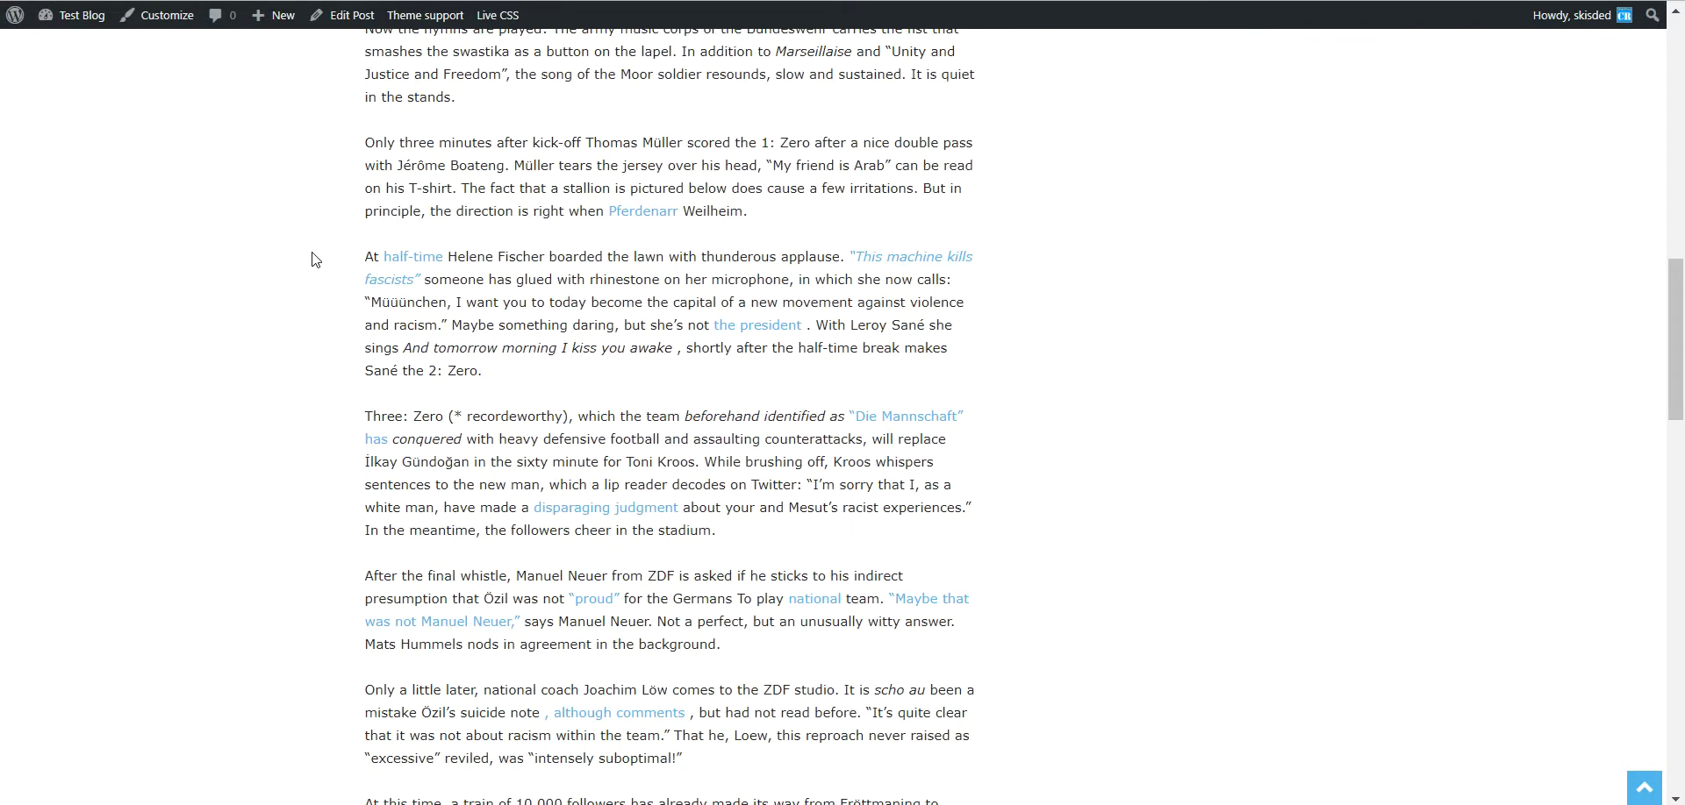
scroll(316, 259, "down", 5)
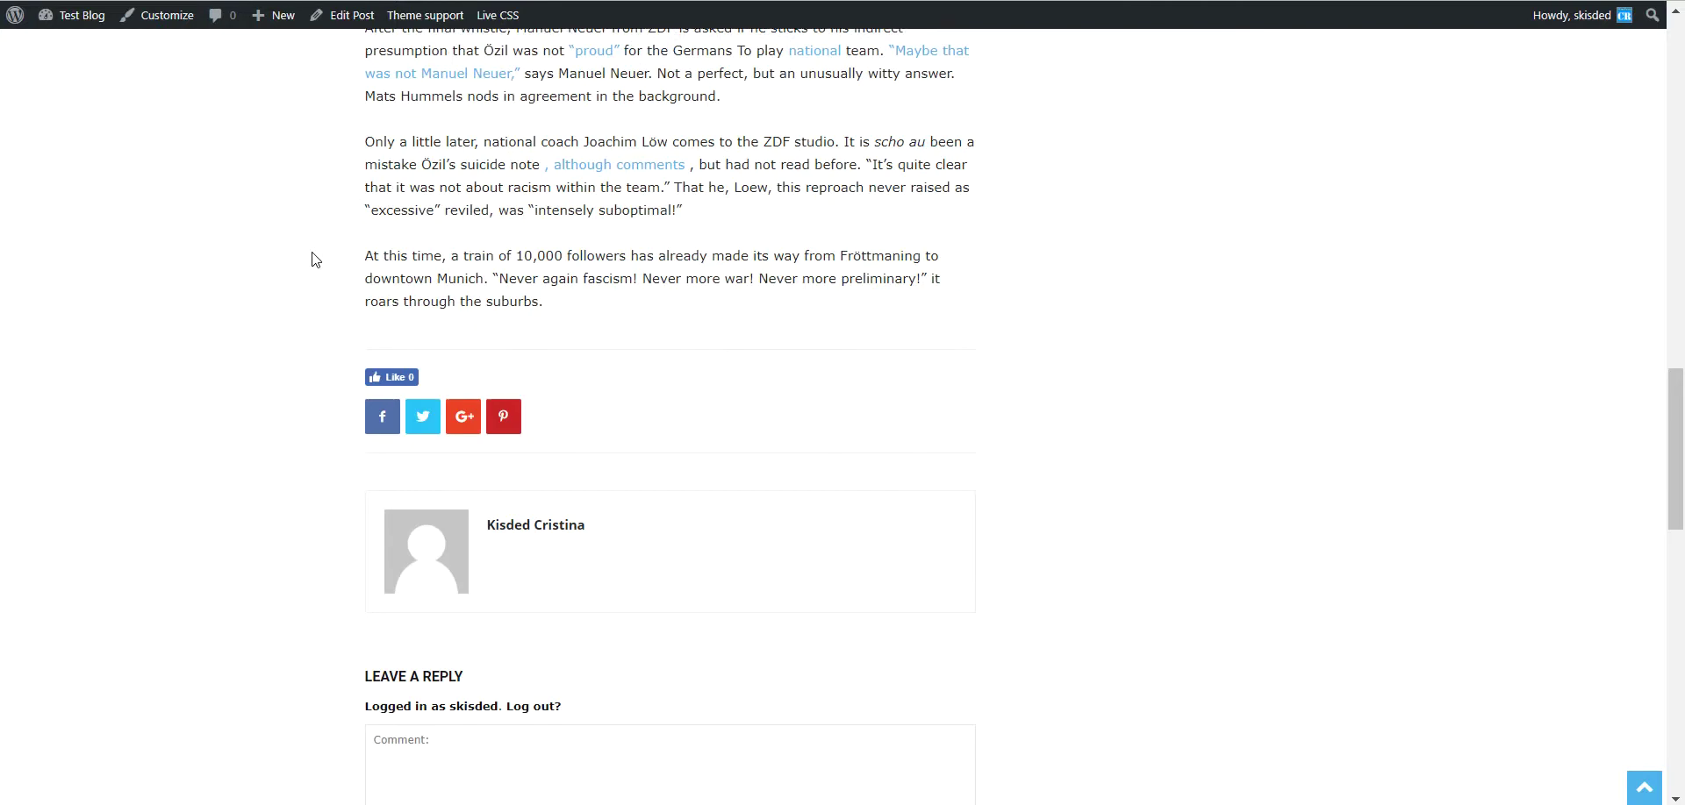
scroll(316, 259, "up", 2)
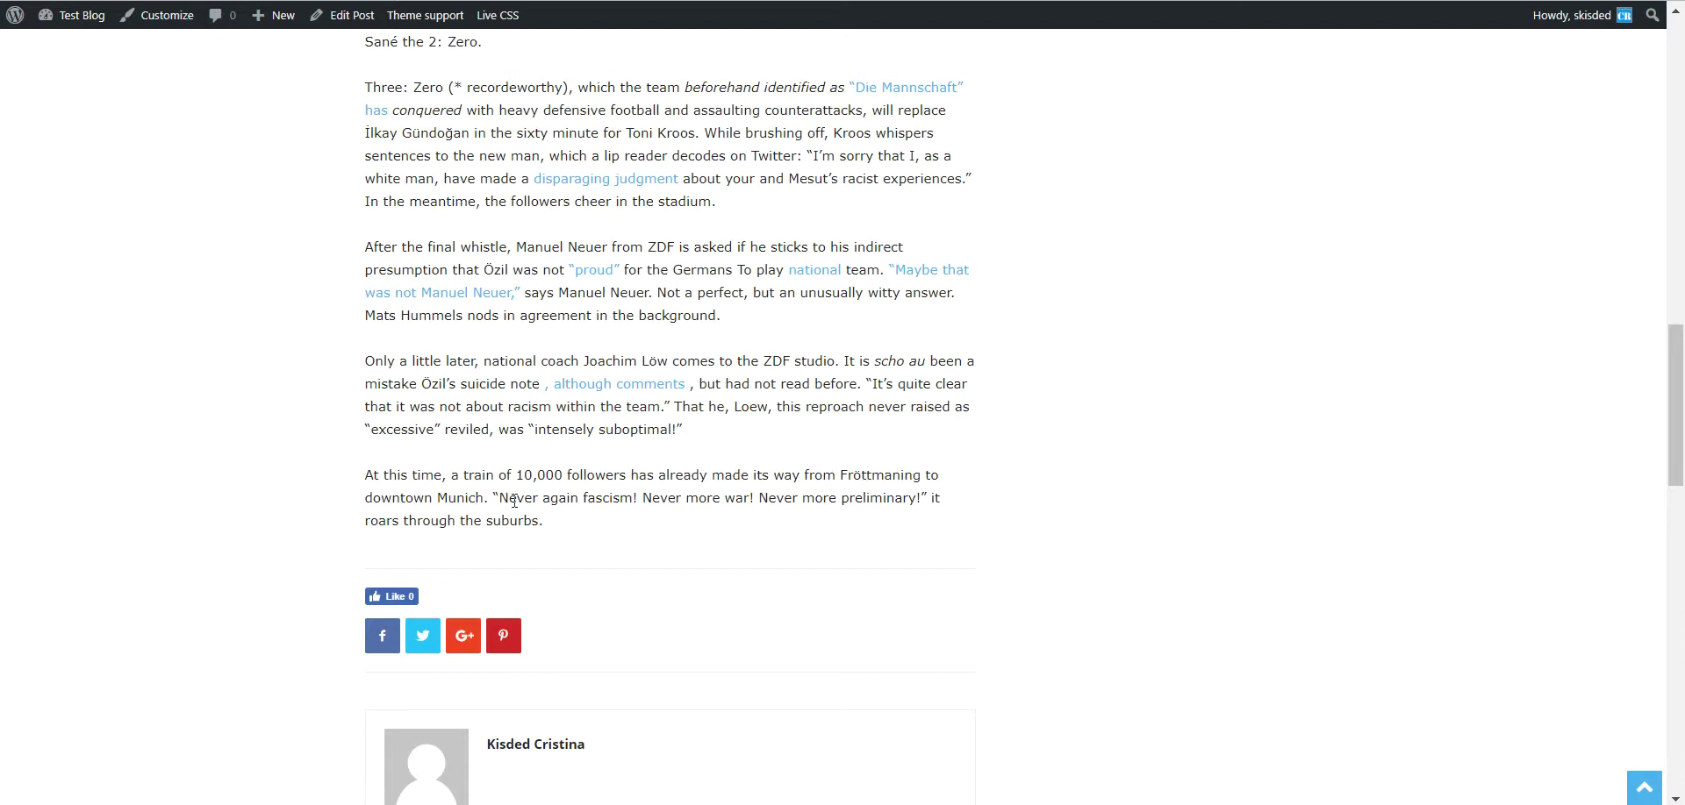
scroll(586, 496, "up", 5)
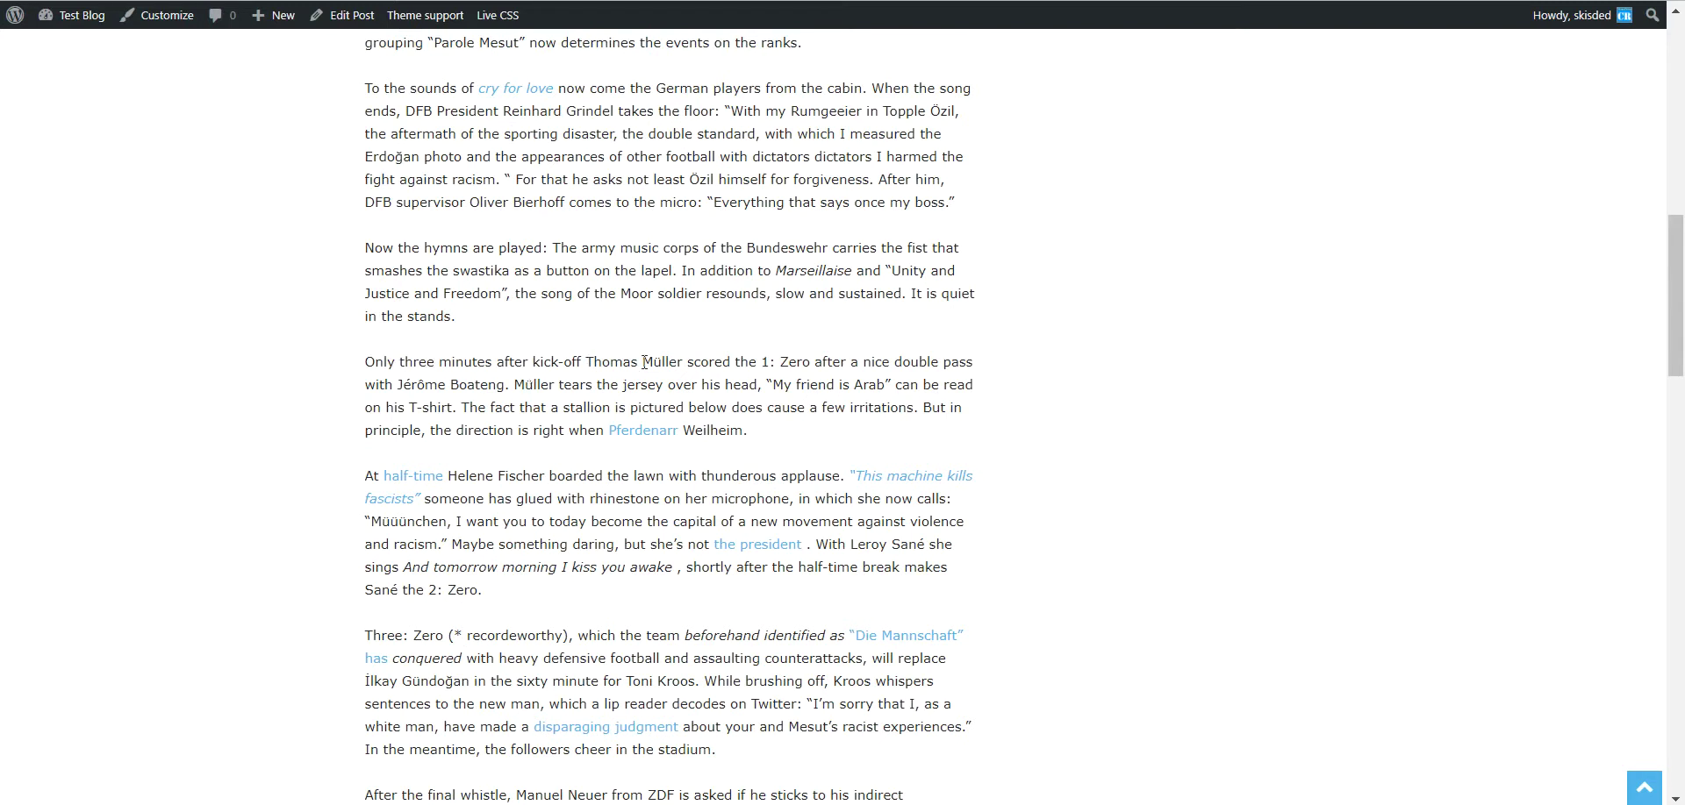
scroll(709, 362, "up", 1)
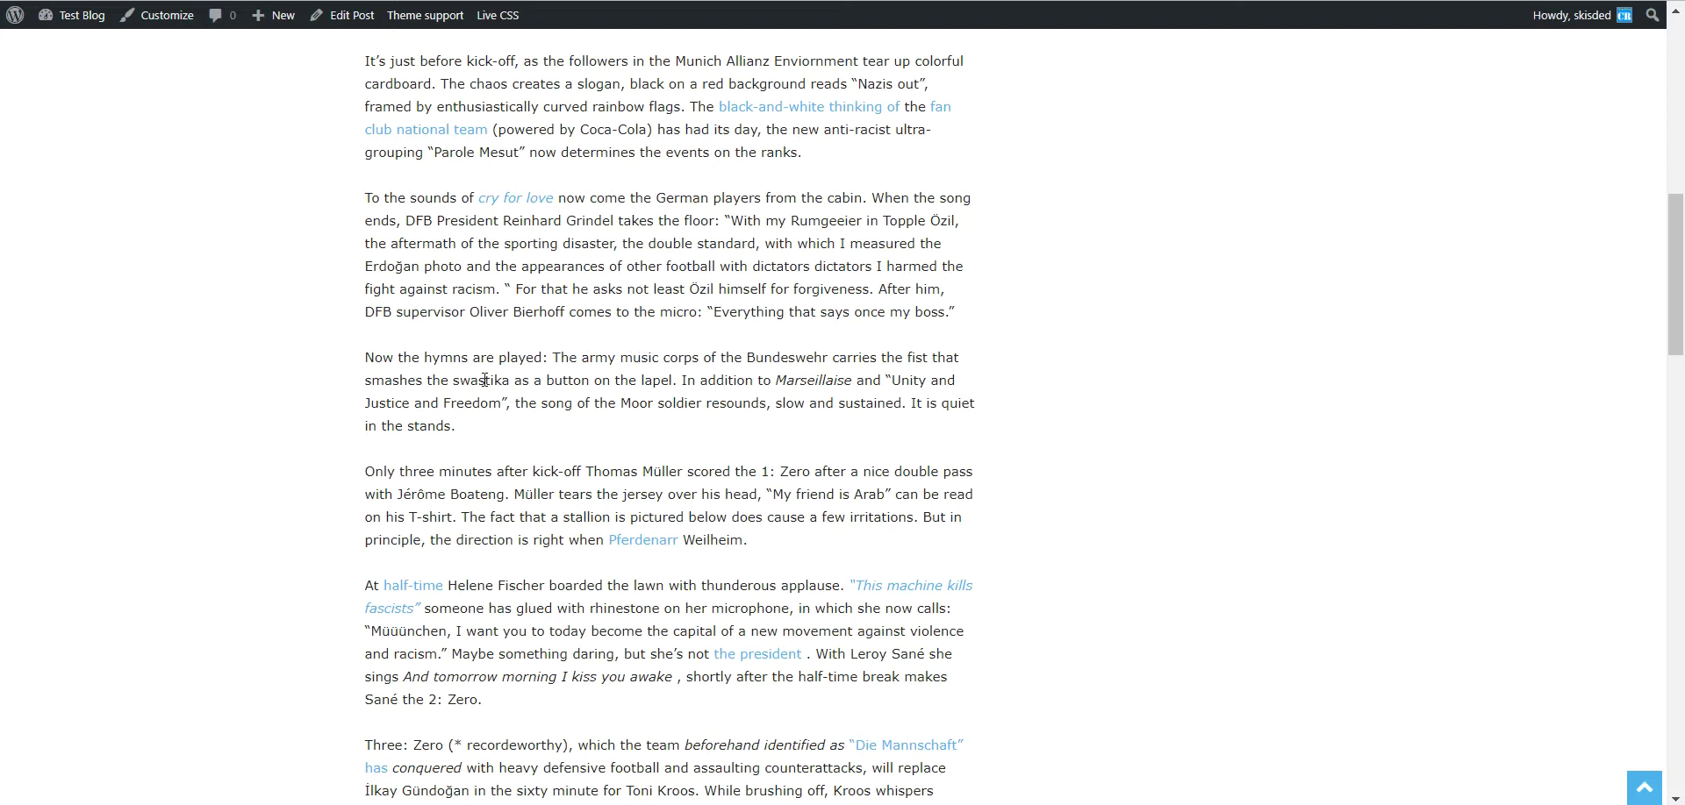
scroll(705, 383, "up", 10)
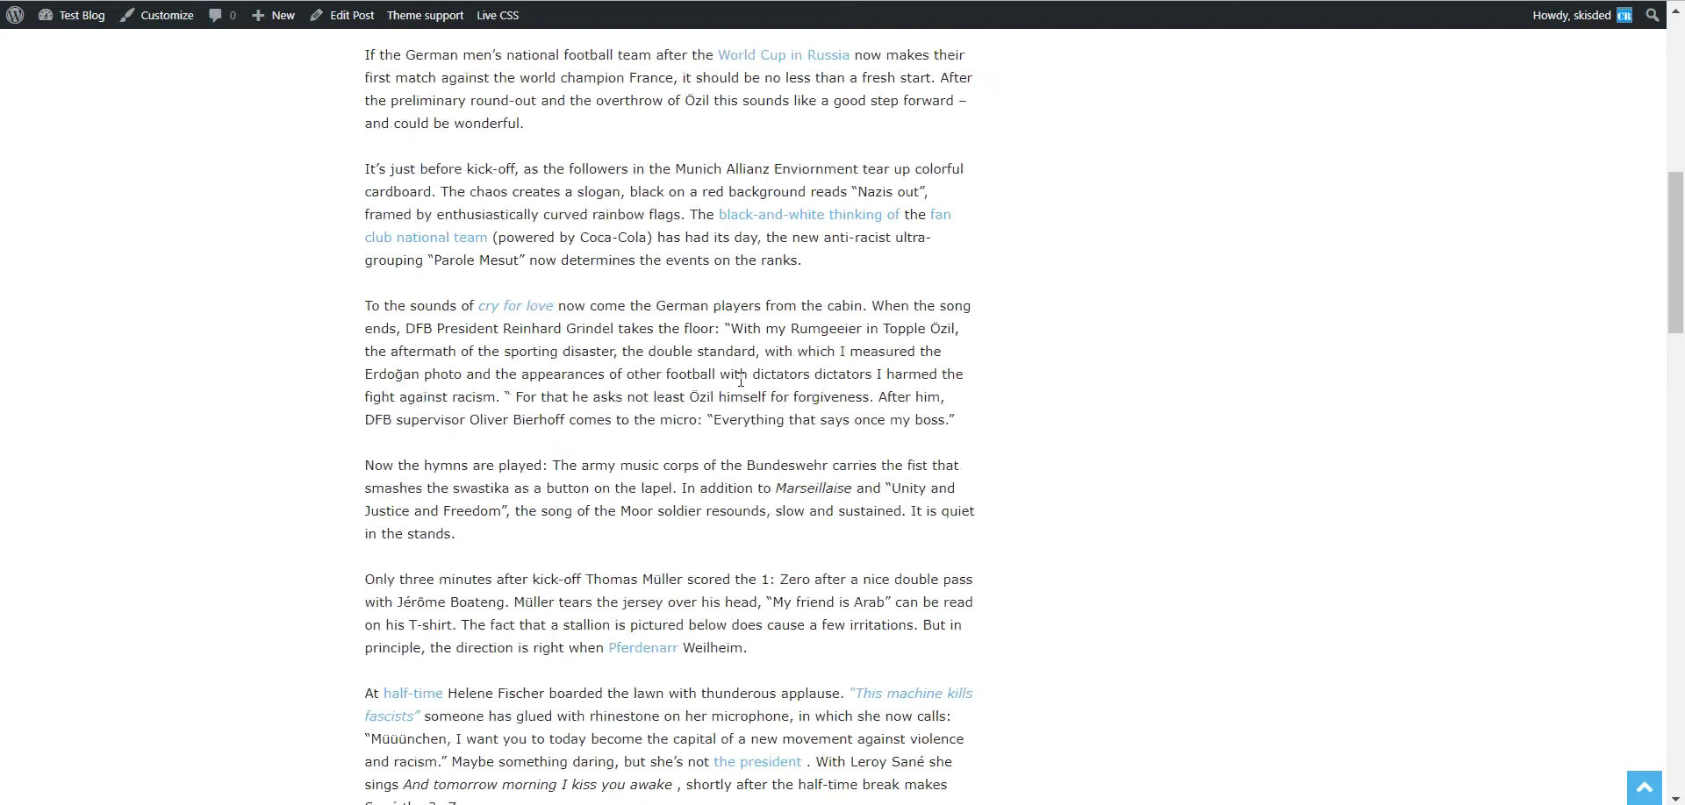
scroll(588, 318, "down", 3)
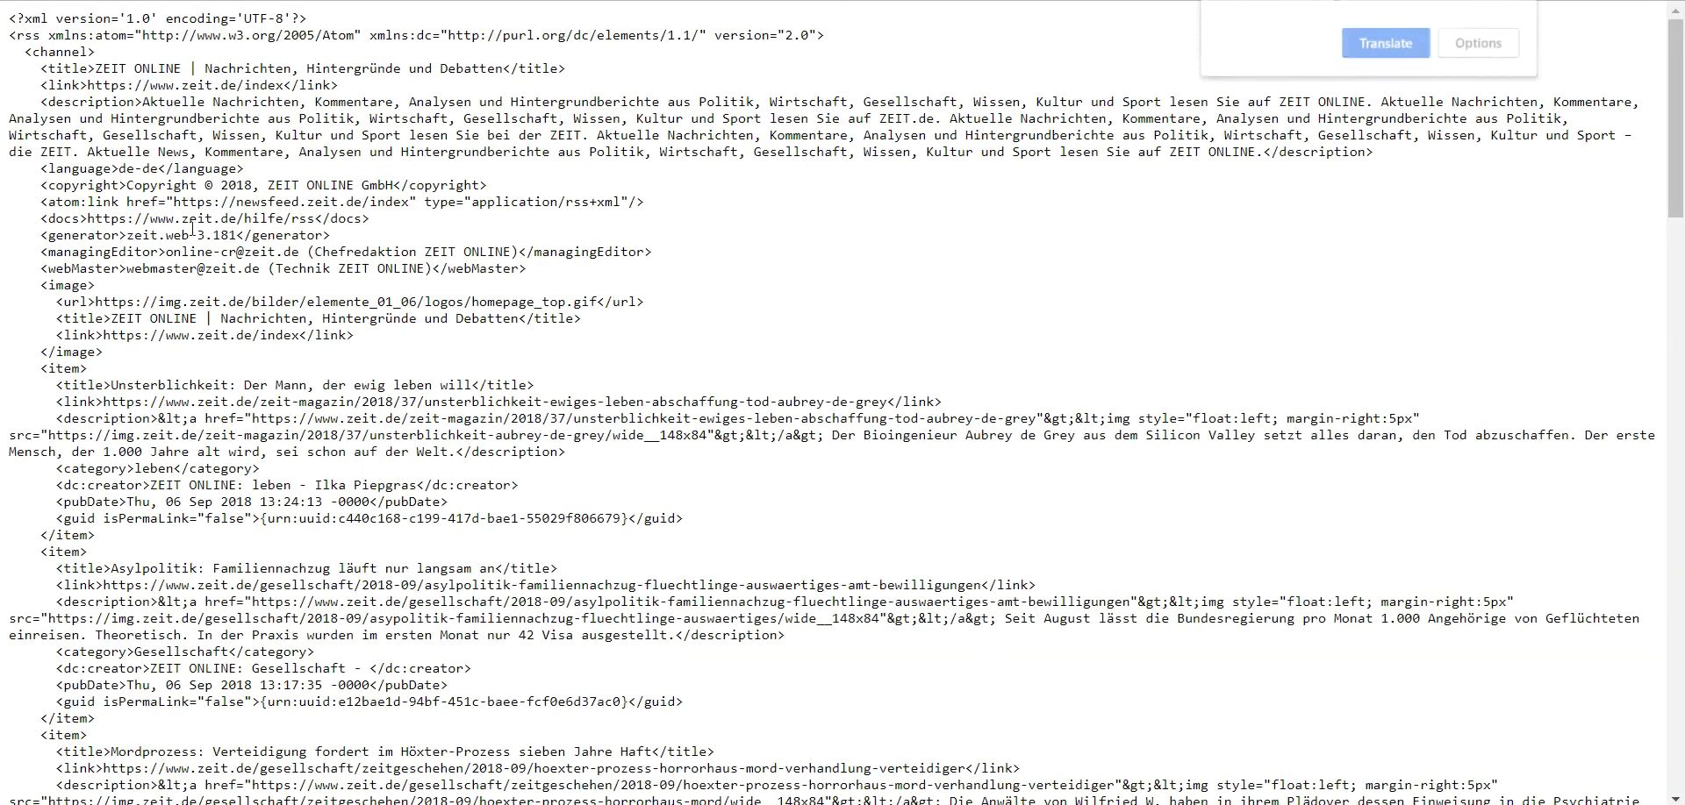
- Find 'nation' in the feed XML and copy the Nationalmannschaft item's article link
scroll(120, 334, "down", 2)
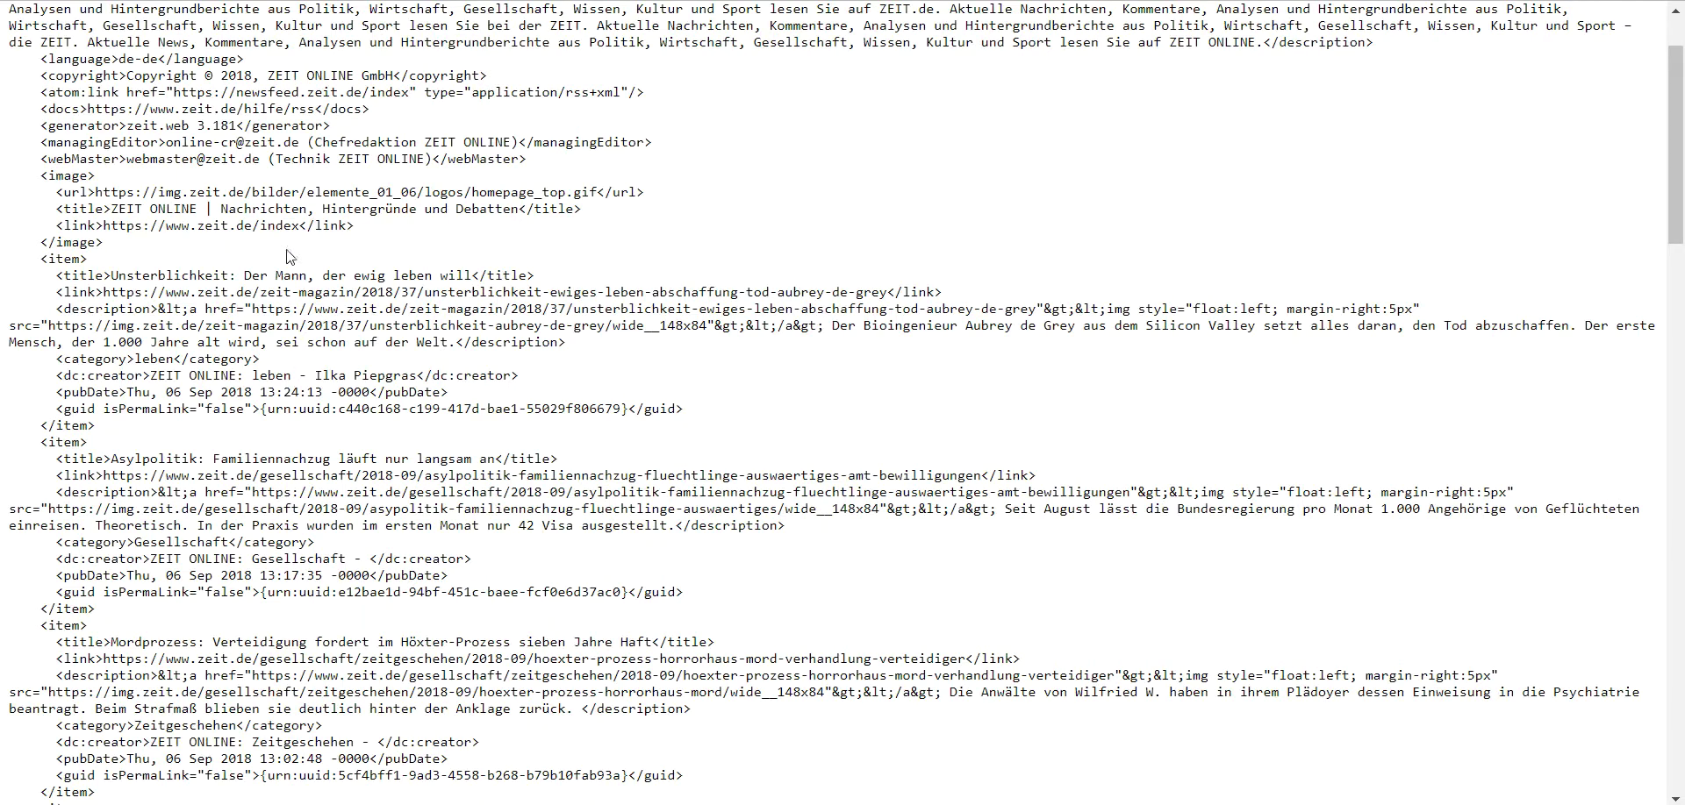
key("ctrl+f")
type("deu")
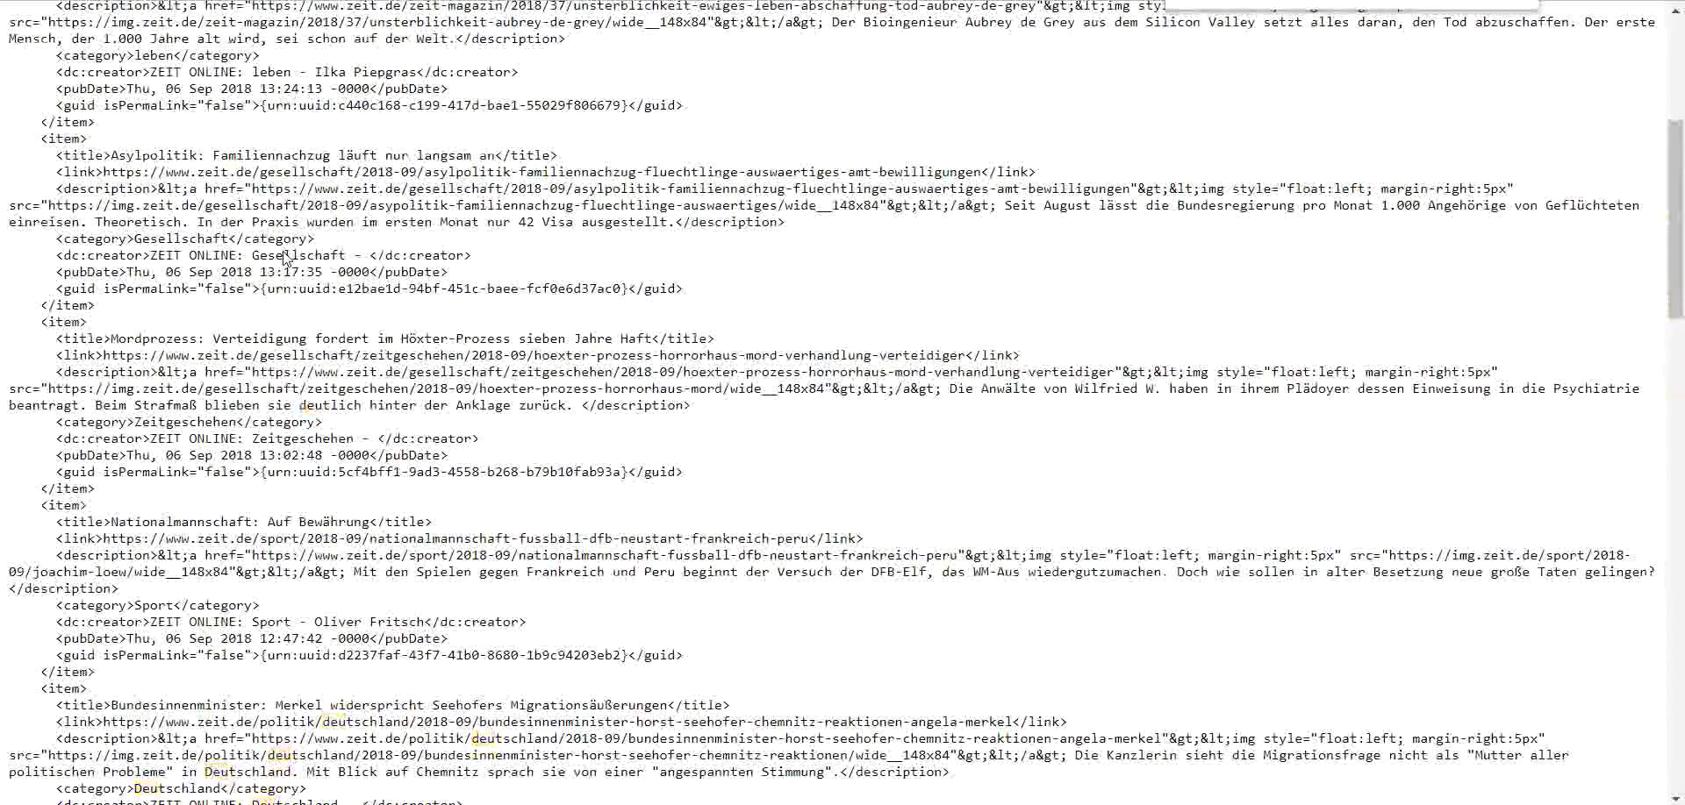
key("BackSpace")
key("BackSpace")
key("BackSpace")
type("nation")
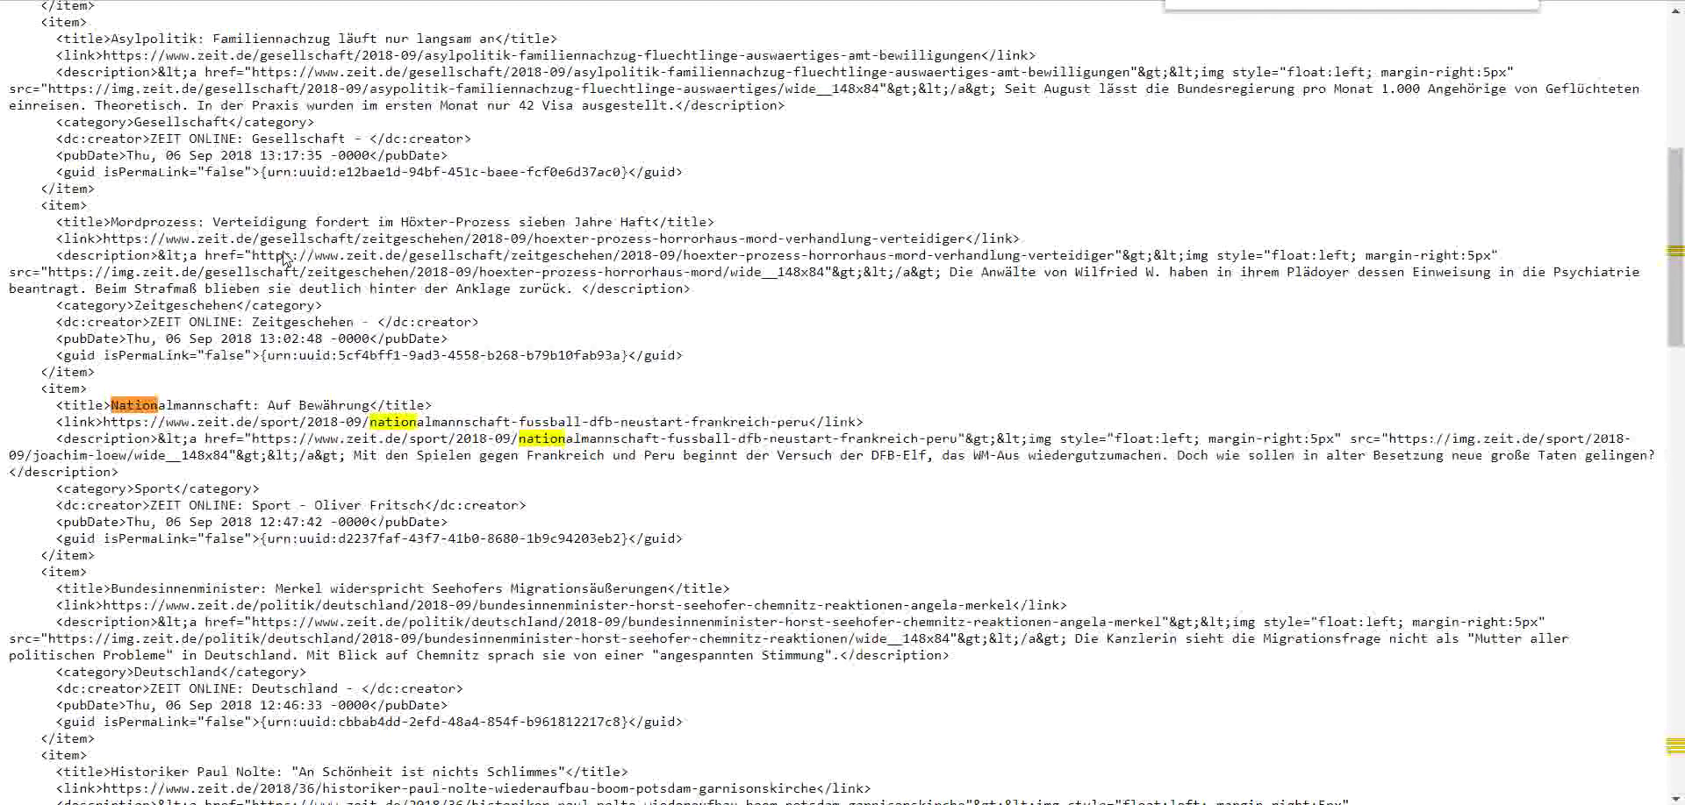
left_click_drag(104, 422, 807, 422)
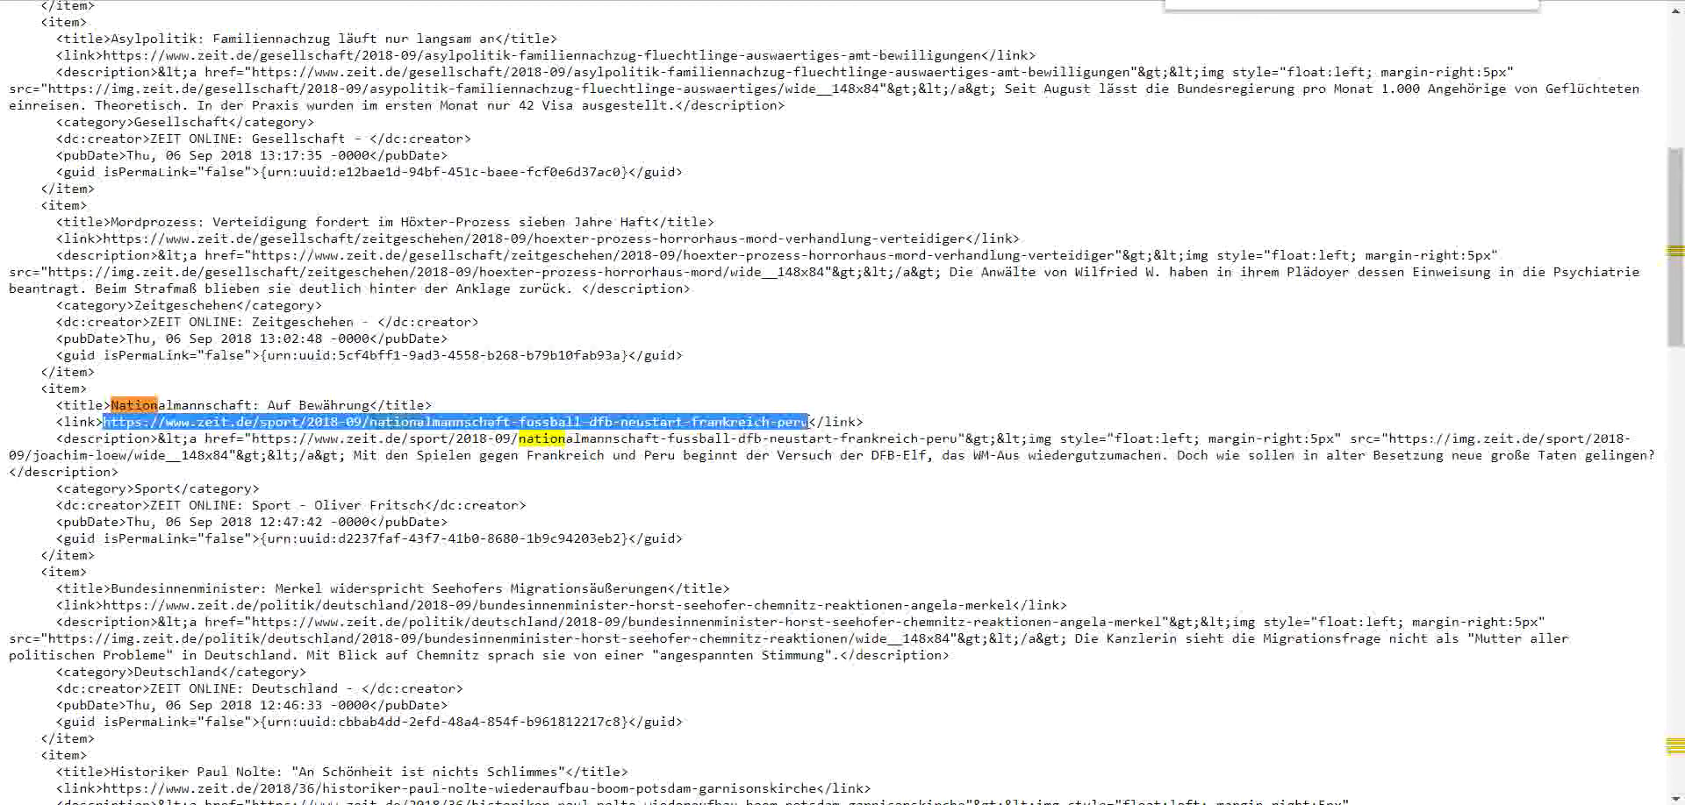
key("ctrl+c")
- Load the original ZEIT article in a new tab and show it 'Auf einer Seite lesen'
key("ctrl+t")
key("ctrl+v")
key("Return")
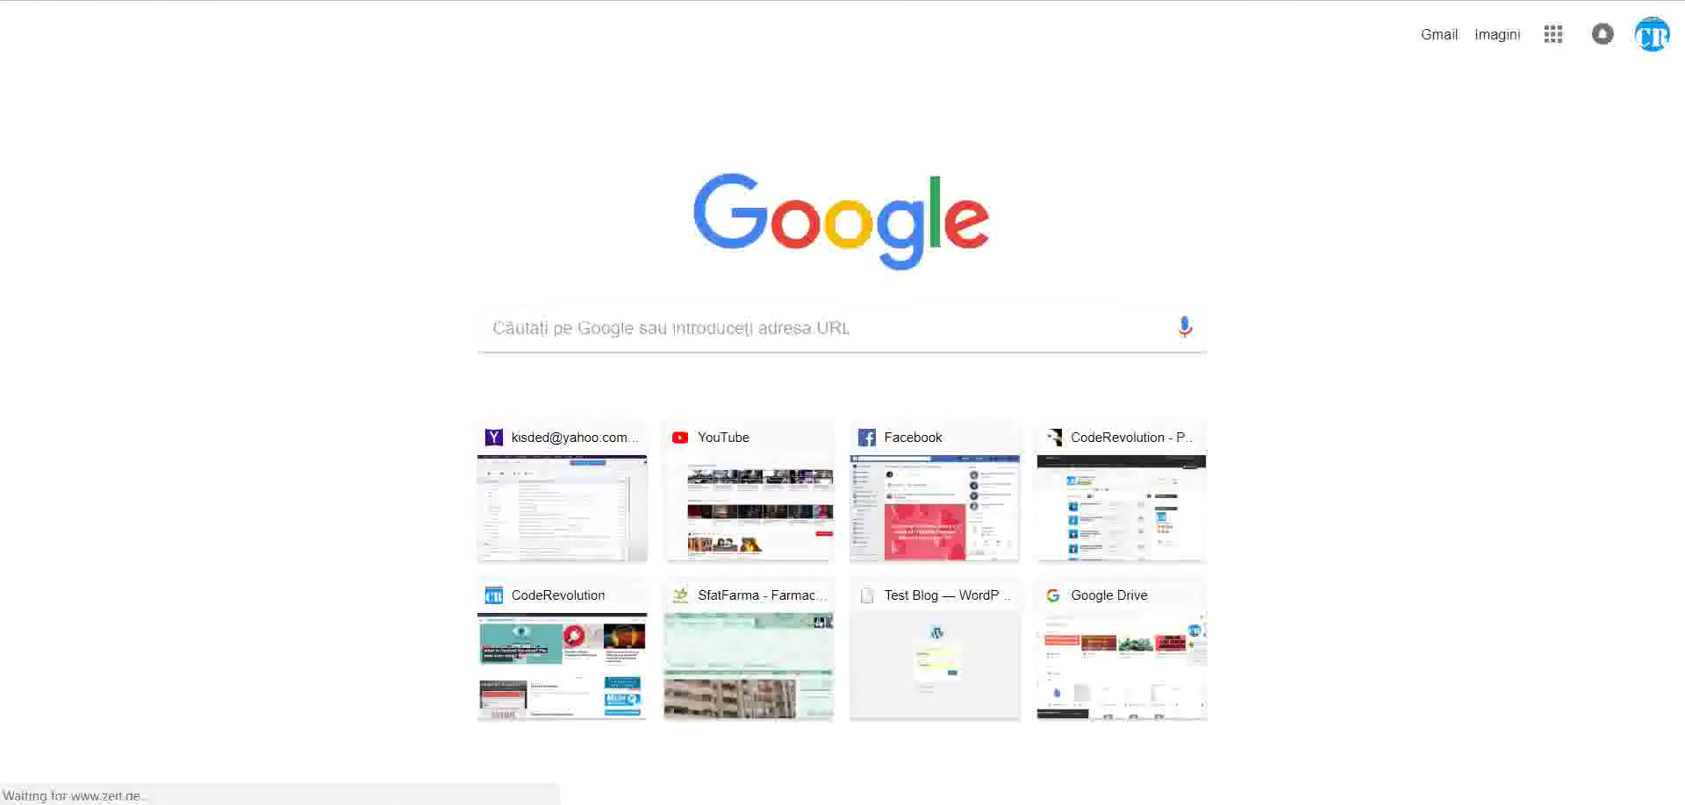
scroll(412, 303, "down", 12)
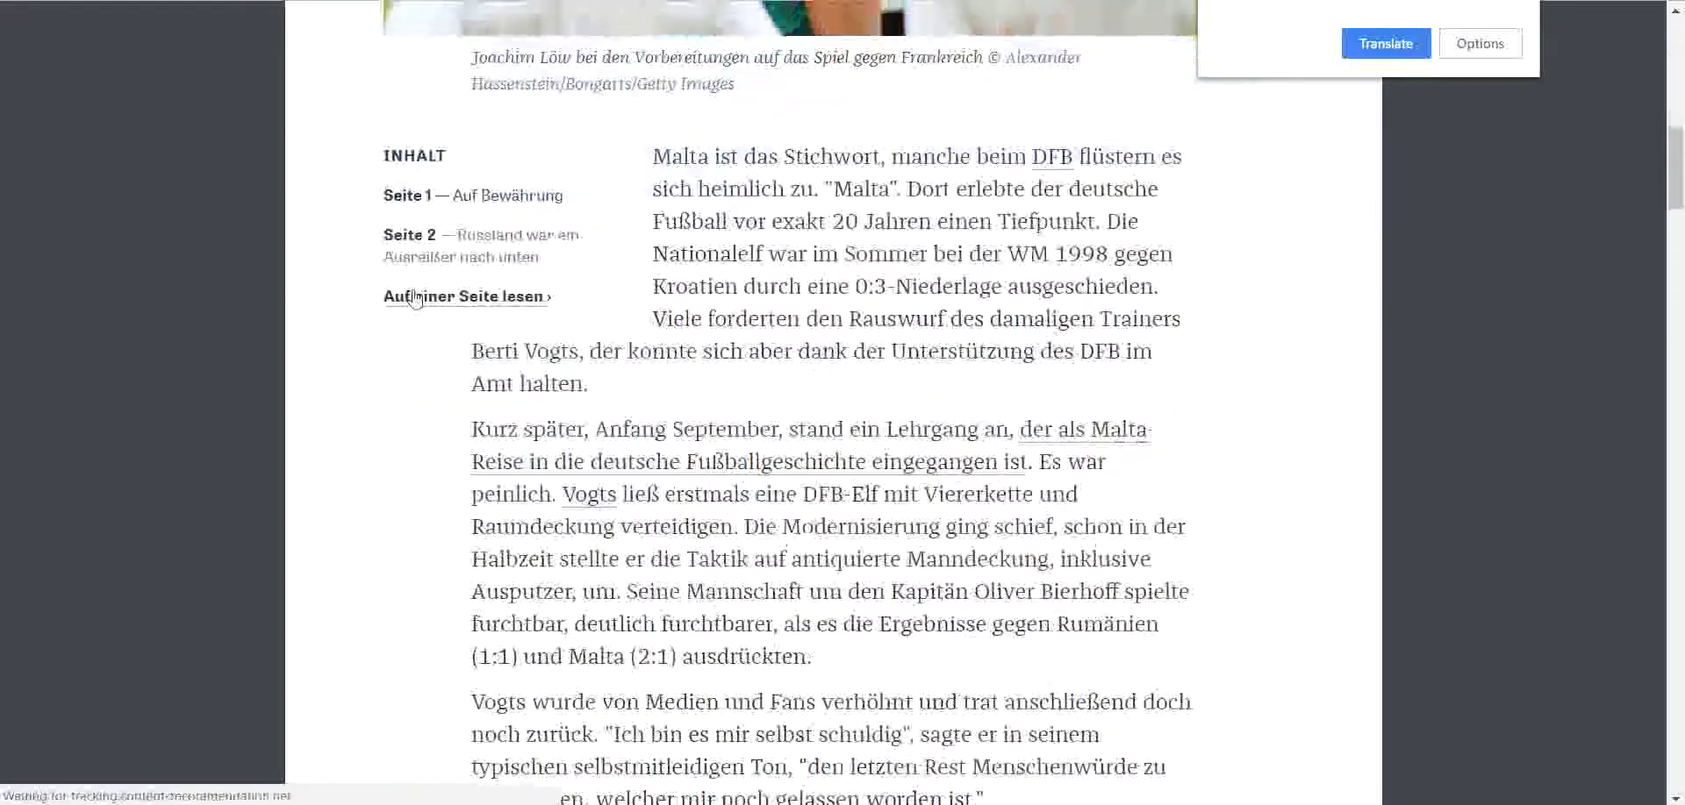
left_click(413, 298)
scroll(416, 297, "down", 20)
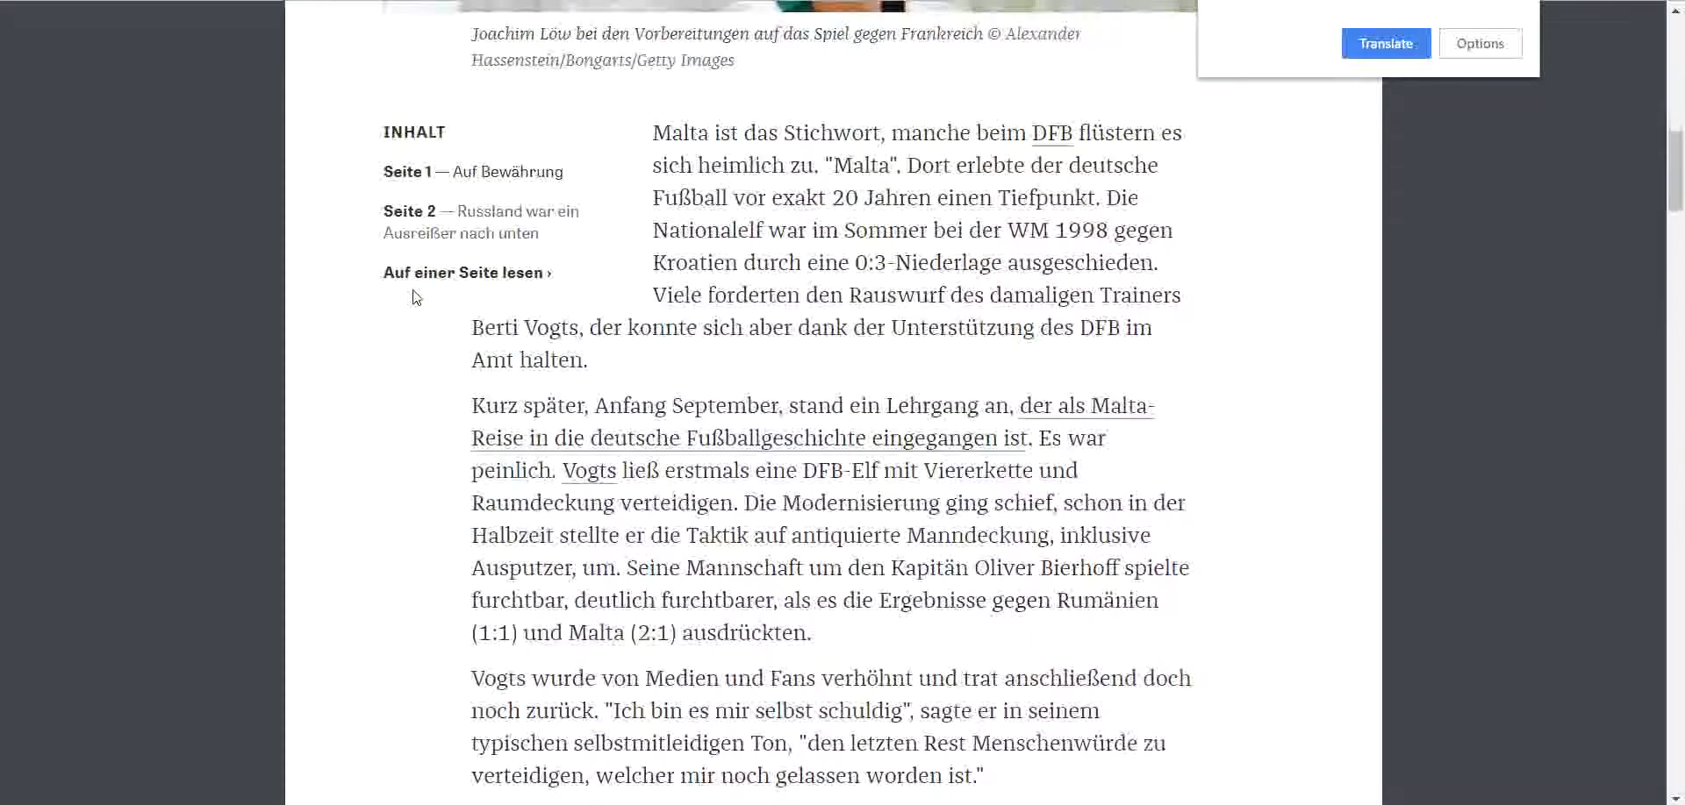
scroll(414, 295, "down", 6)
scroll(414, 295, "up", 15)
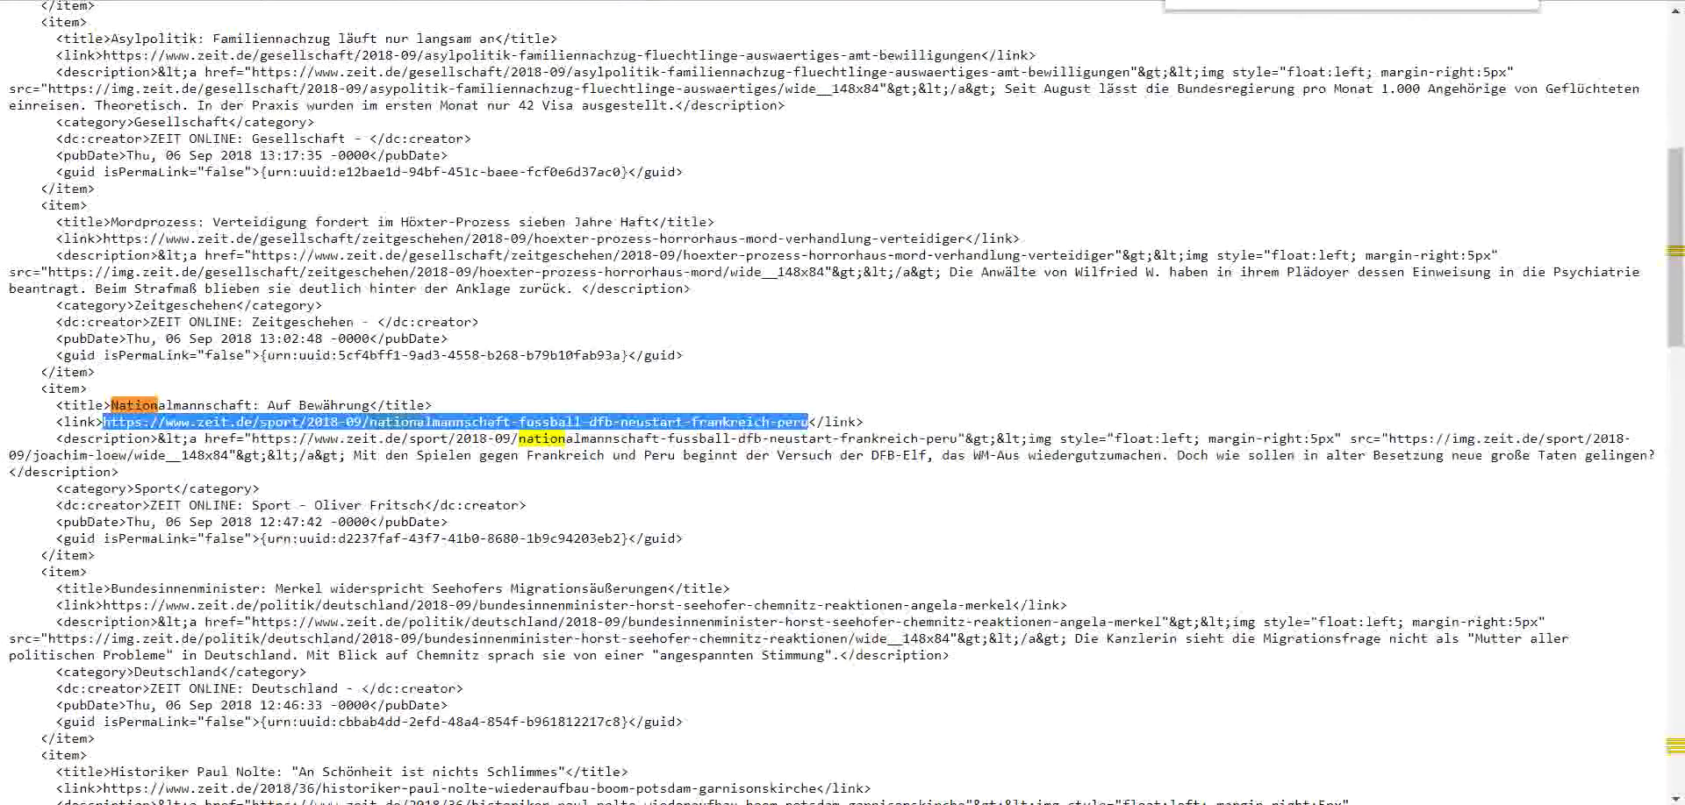
- Scroll through the translated 'German national team' post's English text and return to the top
scroll(213, 333, "up", 10)
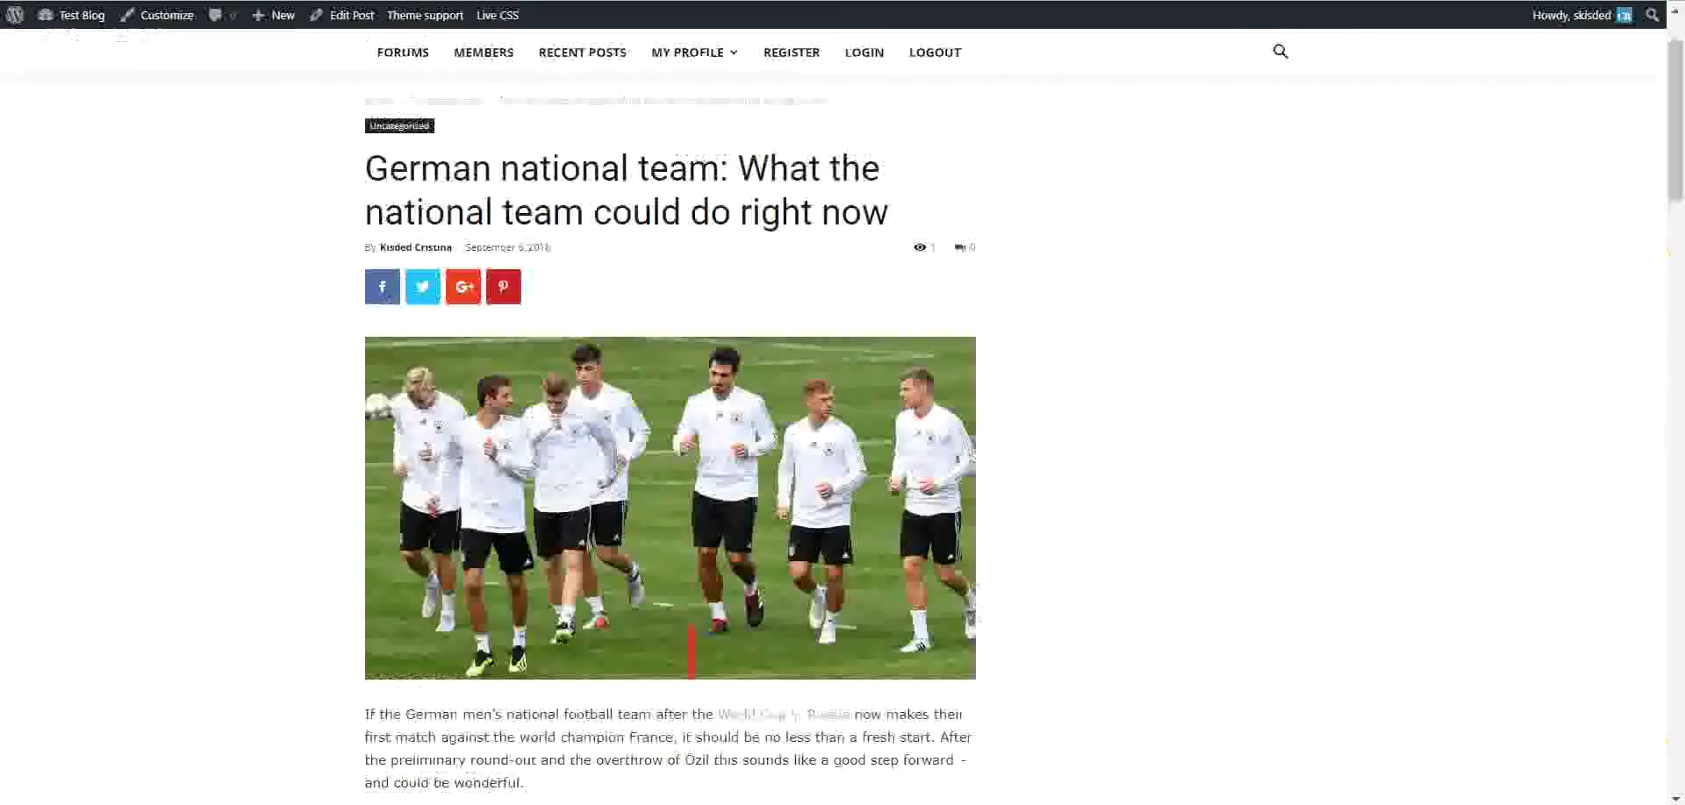
scroll(230, 375, "down", 6)
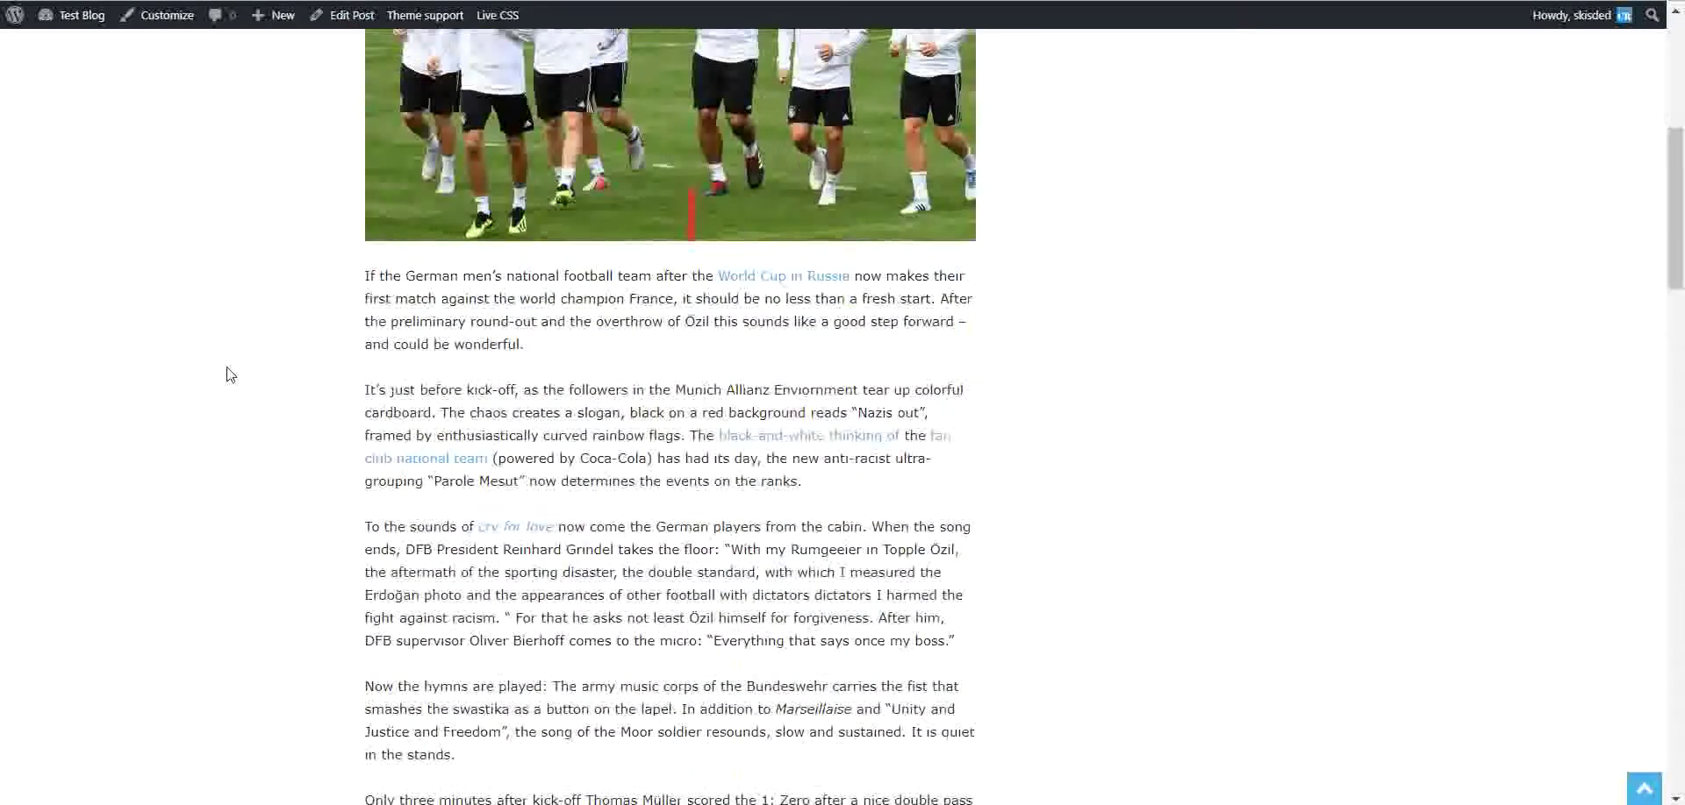
scroll(230, 375, "up", 7)
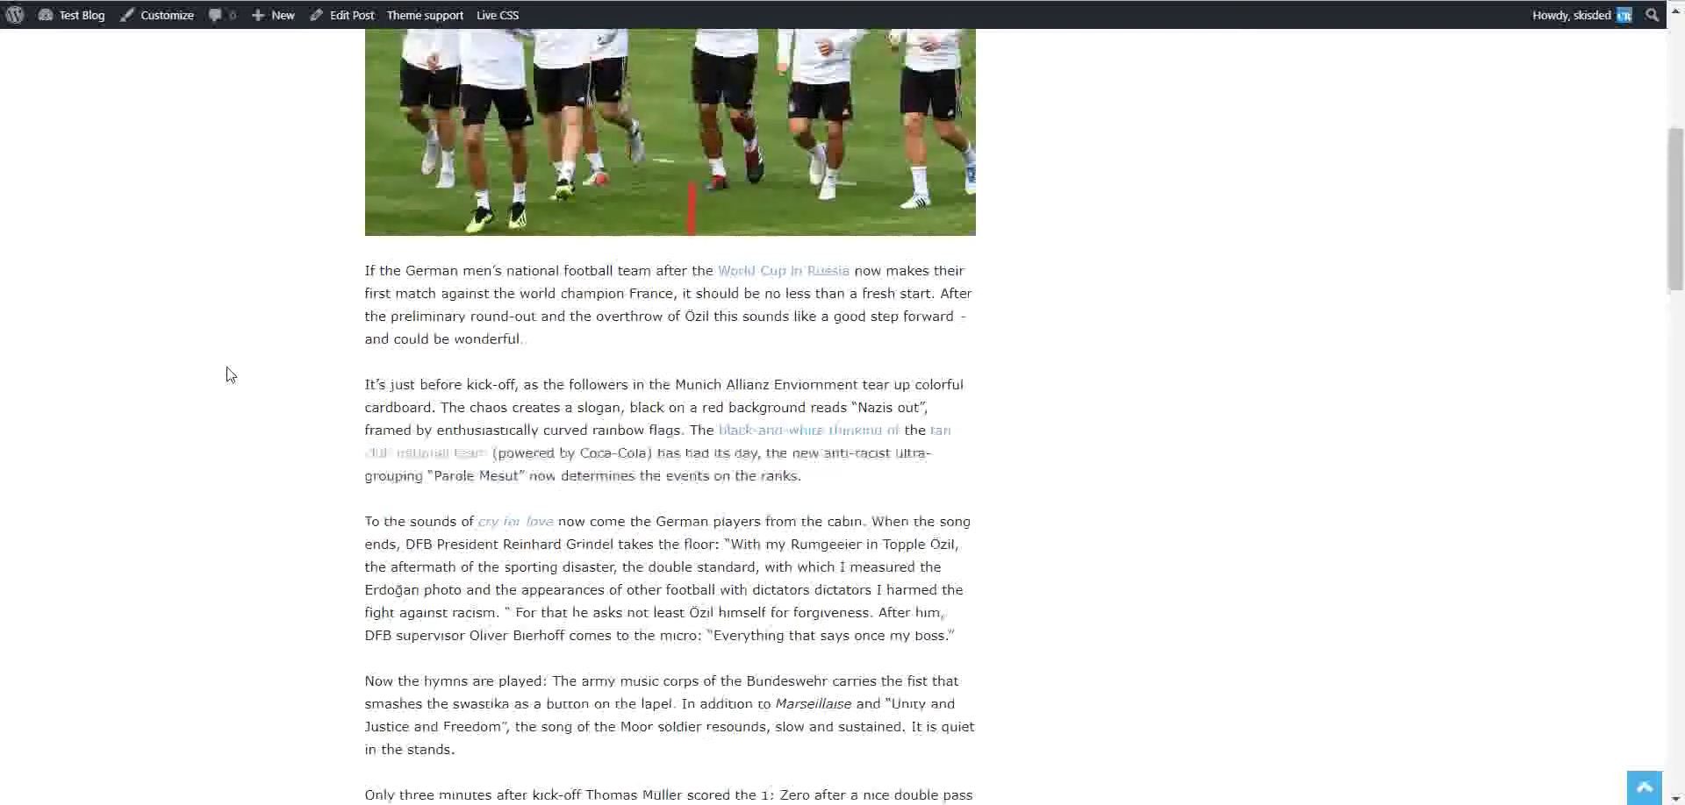